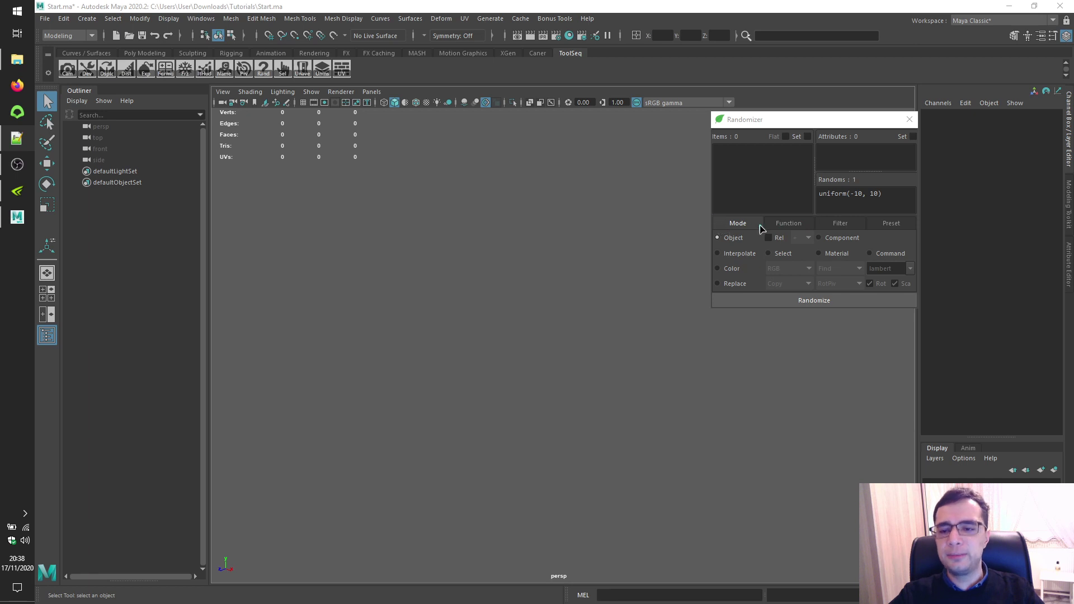
# Create a polygon cube in the empty scene
pyautogui.click(766, 169)
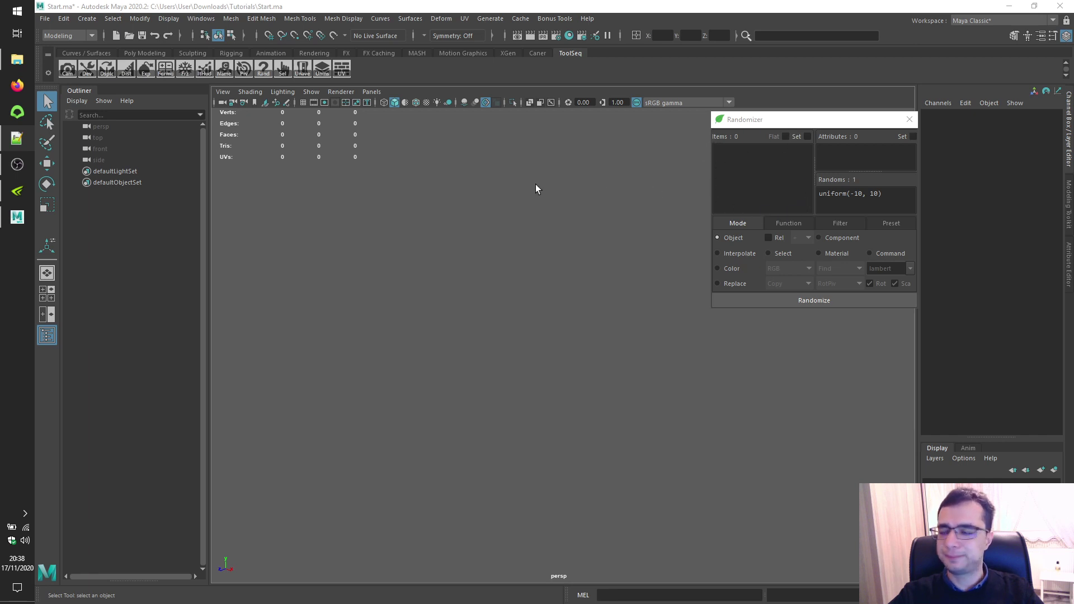
pyautogui.click(87, 19)
pyautogui.moveTo(140, 58)
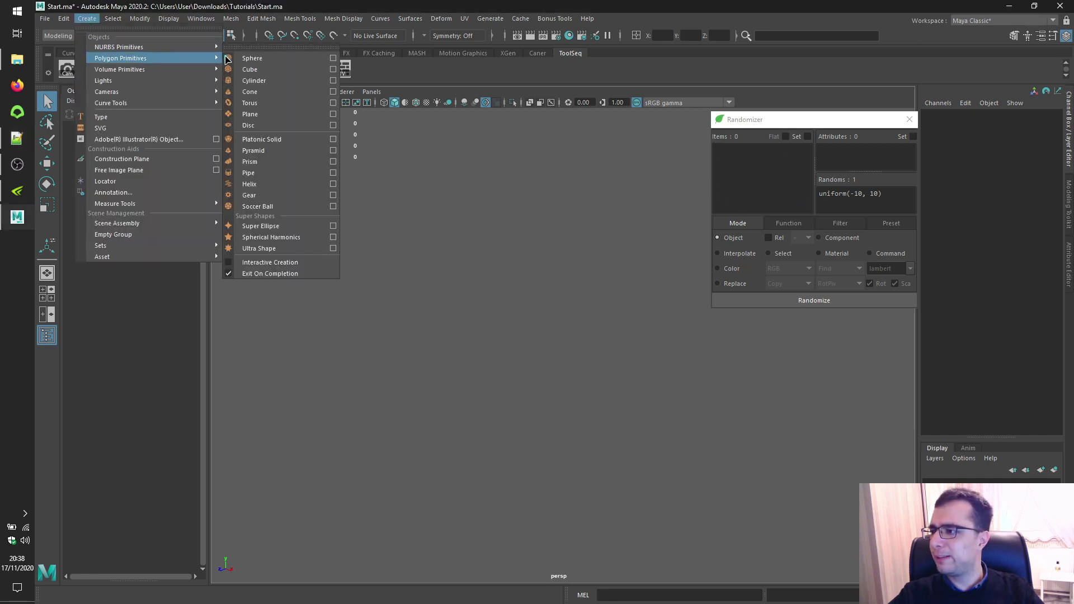
pyautogui.click(262, 71)
pyautogui.press('f')
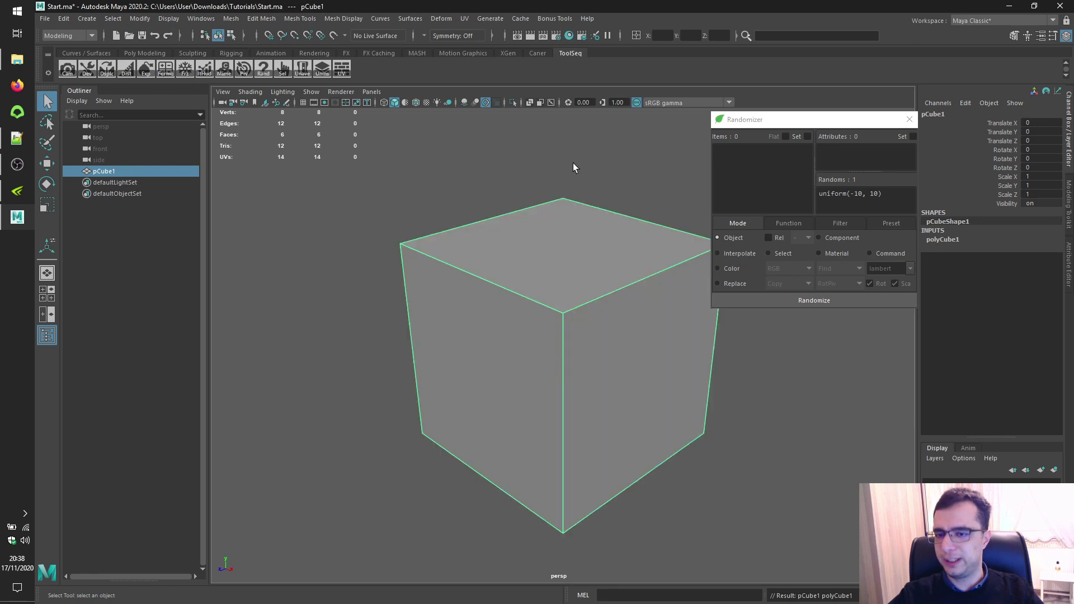
# Add the selected cube to the Randomizer's Items list repeatedly, and clear the list again
pyautogui.click(754, 140)
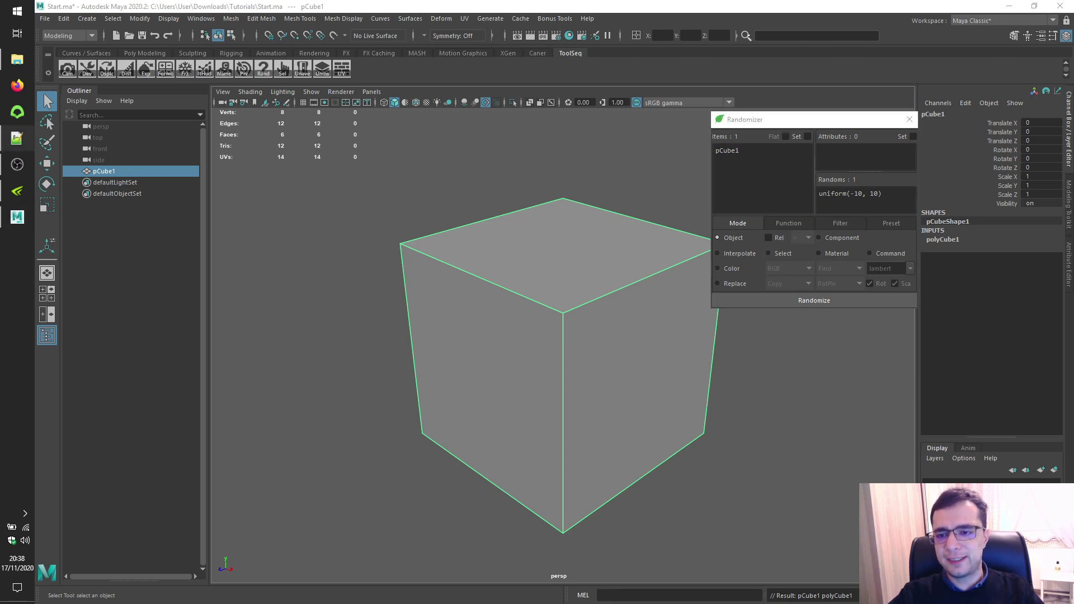
pyautogui.click(754, 140)
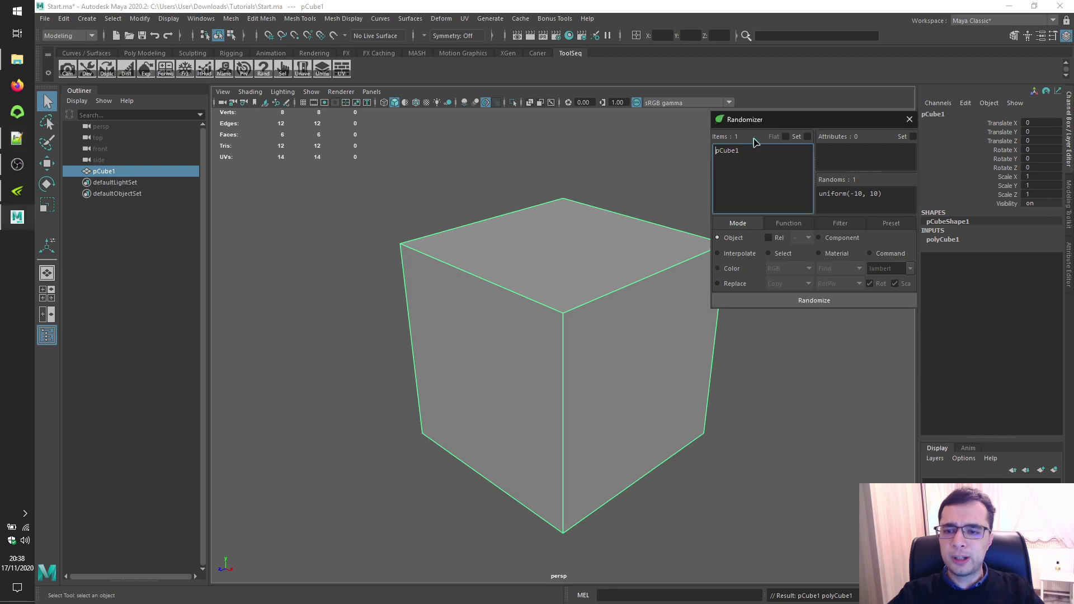
pyautogui.click(755, 140)
pyautogui.click(757, 140)
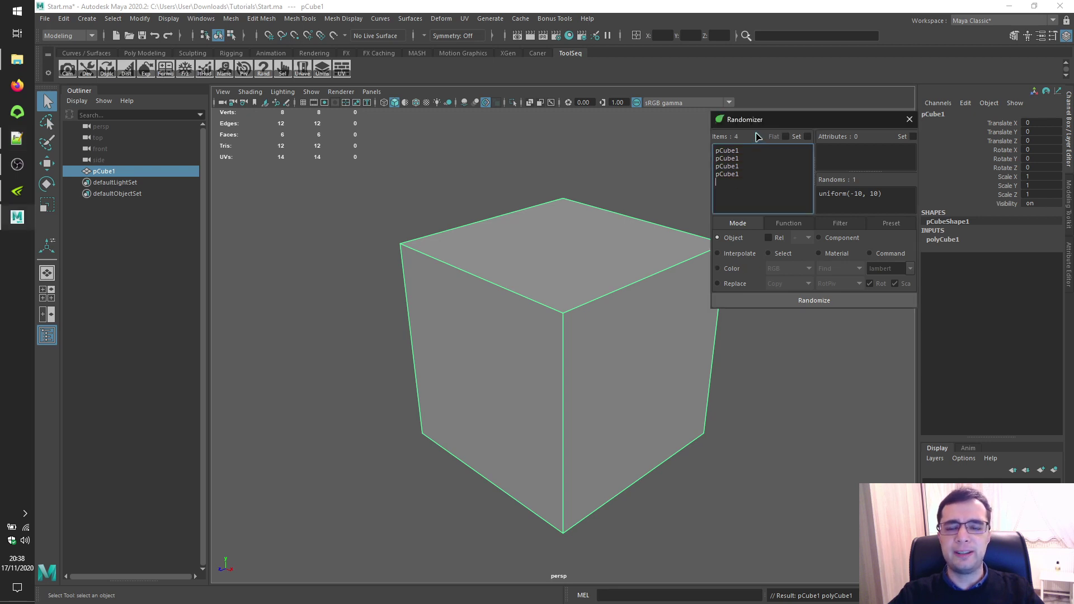
pyautogui.click(757, 140)
pyautogui.click(759, 140)
pyautogui.click(758, 139)
pyautogui.click(759, 140)
pyautogui.click(759, 140)
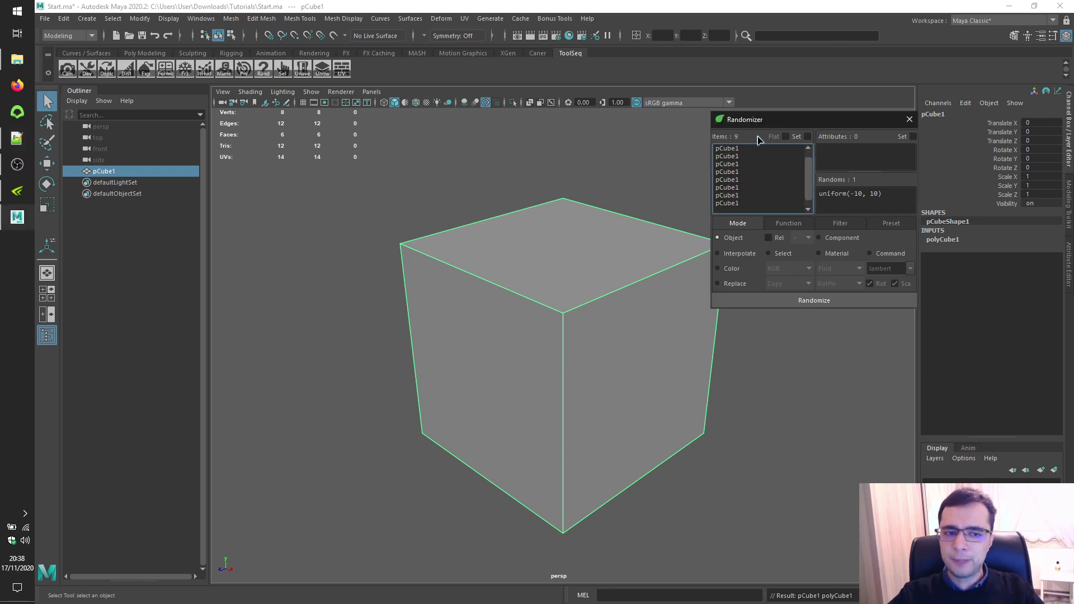
pyautogui.click(759, 139)
pyautogui.rightClick(758, 138)
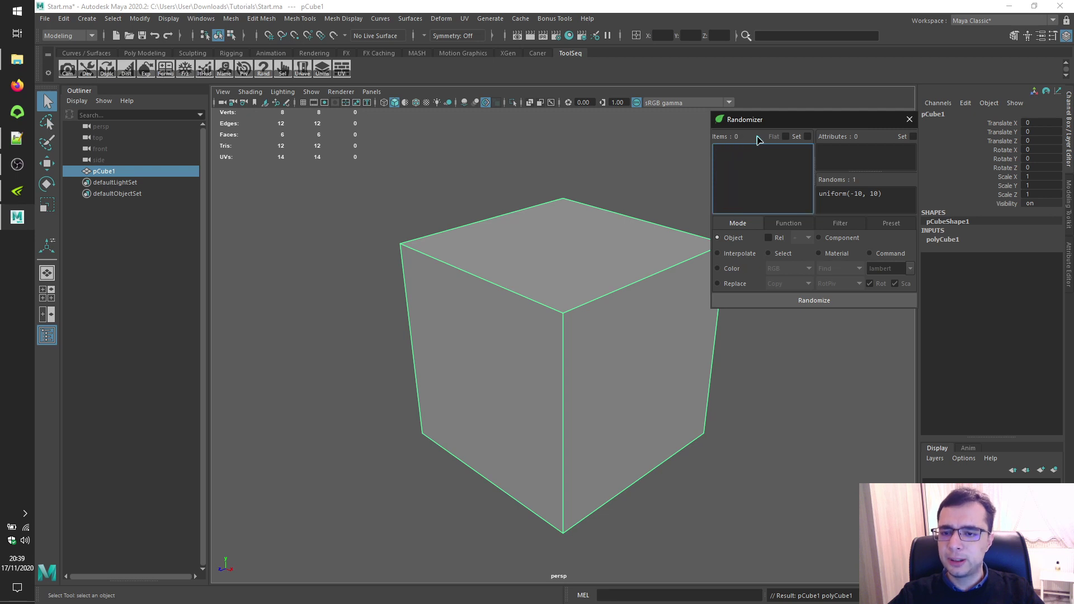
pyautogui.hotkey('alt', 'Tab')
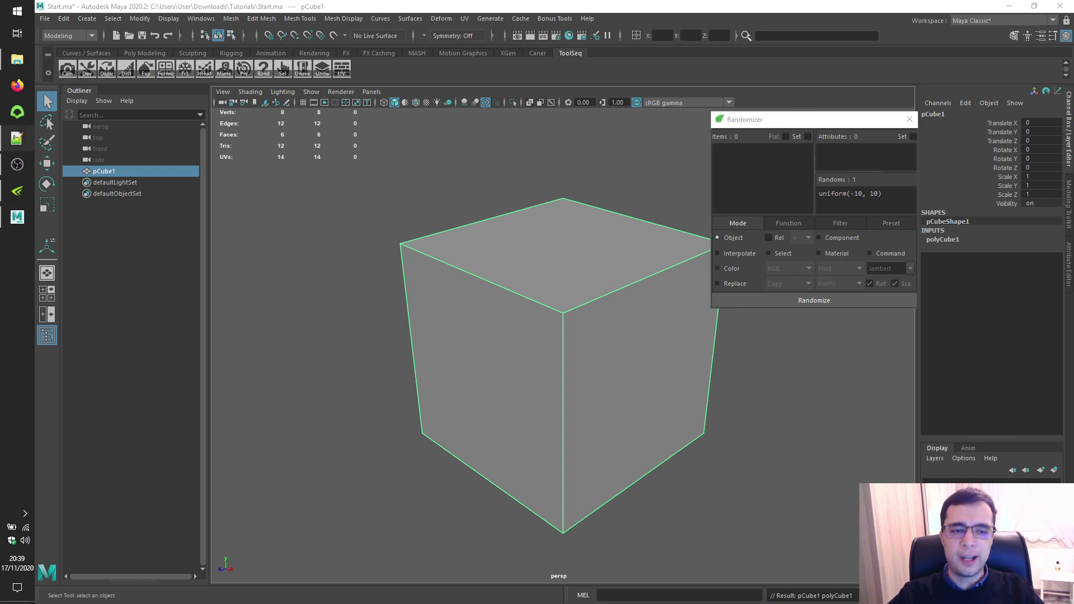
# Load the selected cube into the Randomizer's Items list once
pyautogui.click(741, 139)
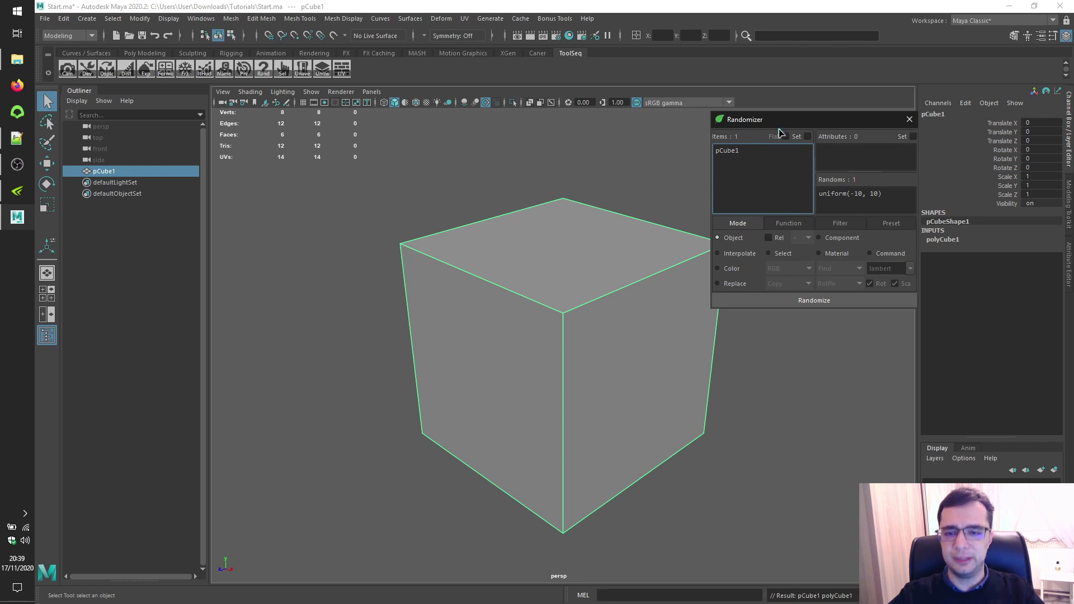
pyautogui.hotkey('alt', 'Tab')
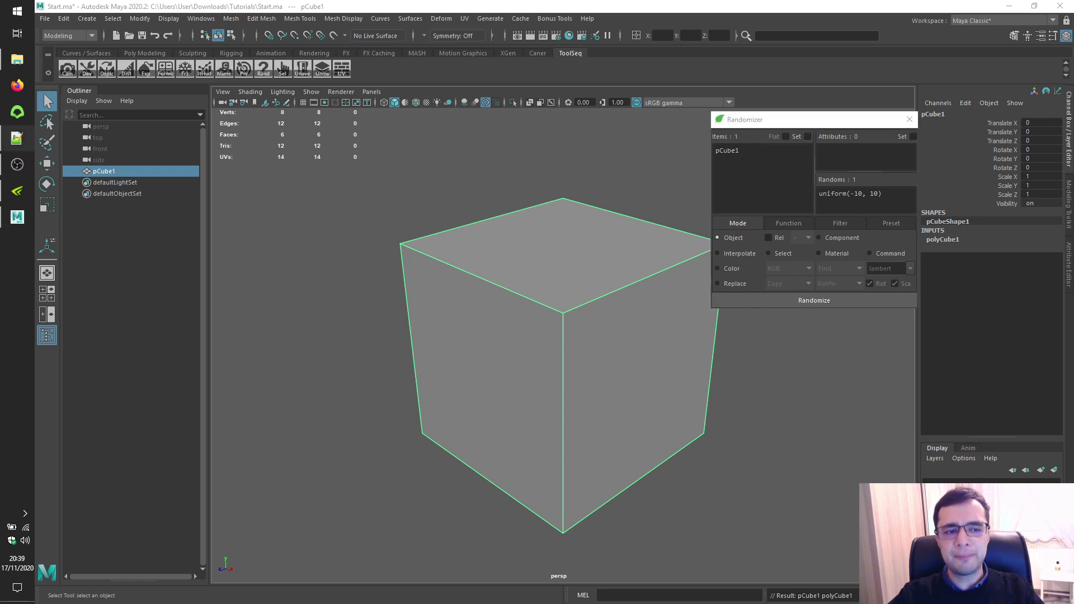
pyautogui.click(751, 183)
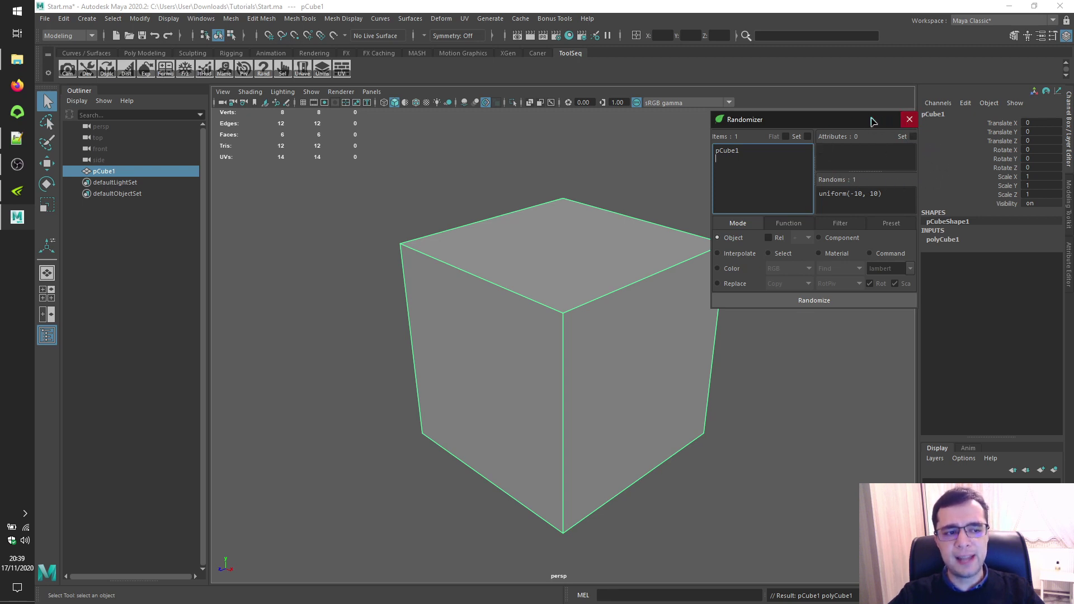
pyautogui.click(881, 152)
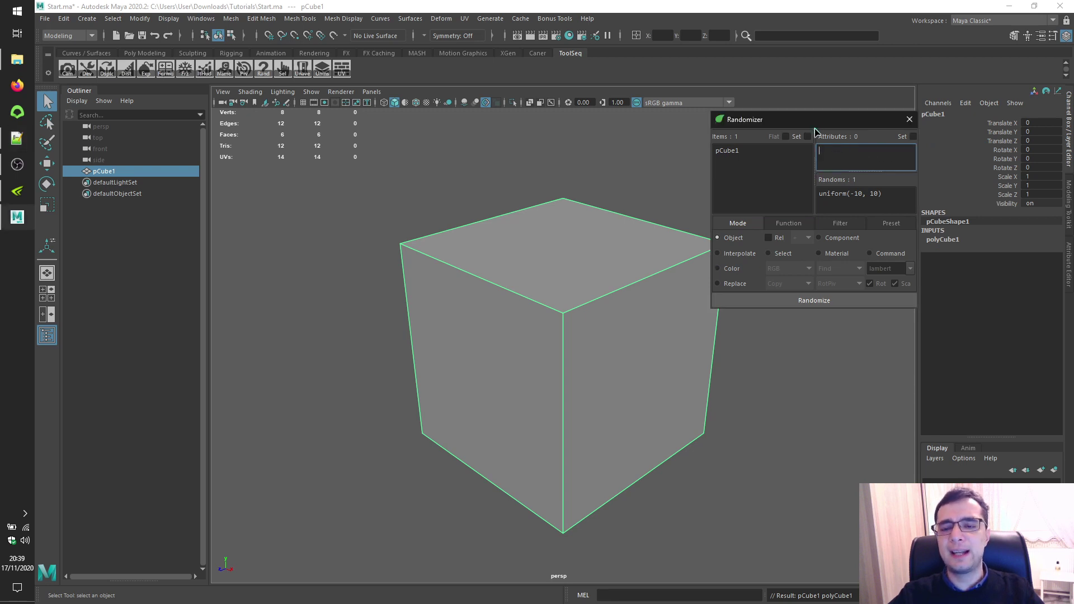
pyautogui.click(862, 150)
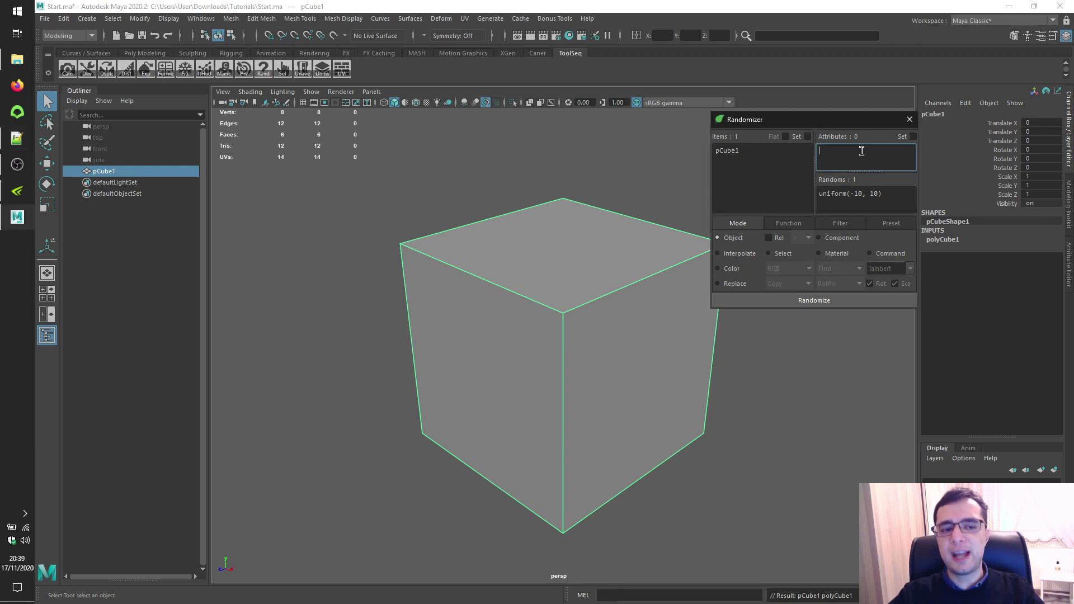
pyautogui.click(724, 172)
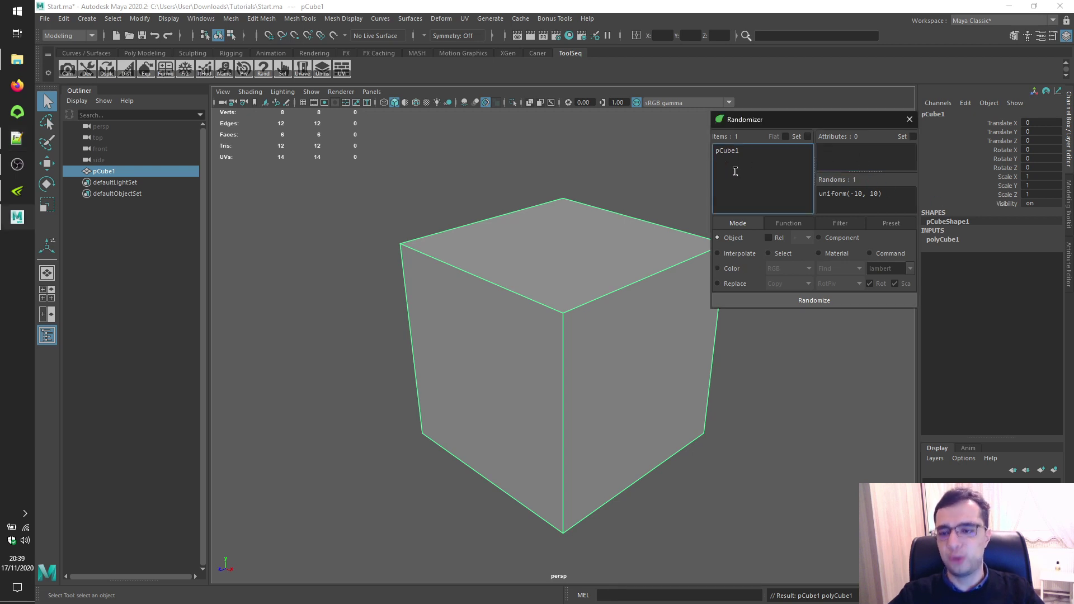
pyautogui.hotkey('alt', 'Tab')
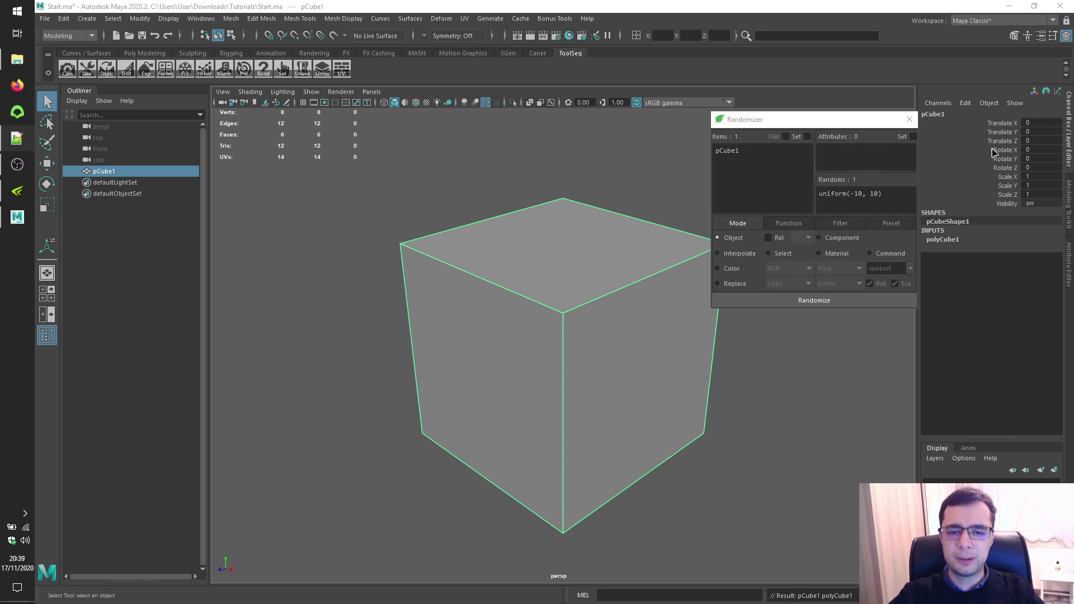
# Load the cube's Rotate X, Y and Z channels into the Randomizer's Attributes list and make its window taller
pyautogui.moveTo(994, 151); pyautogui.dragTo(1000, 172)
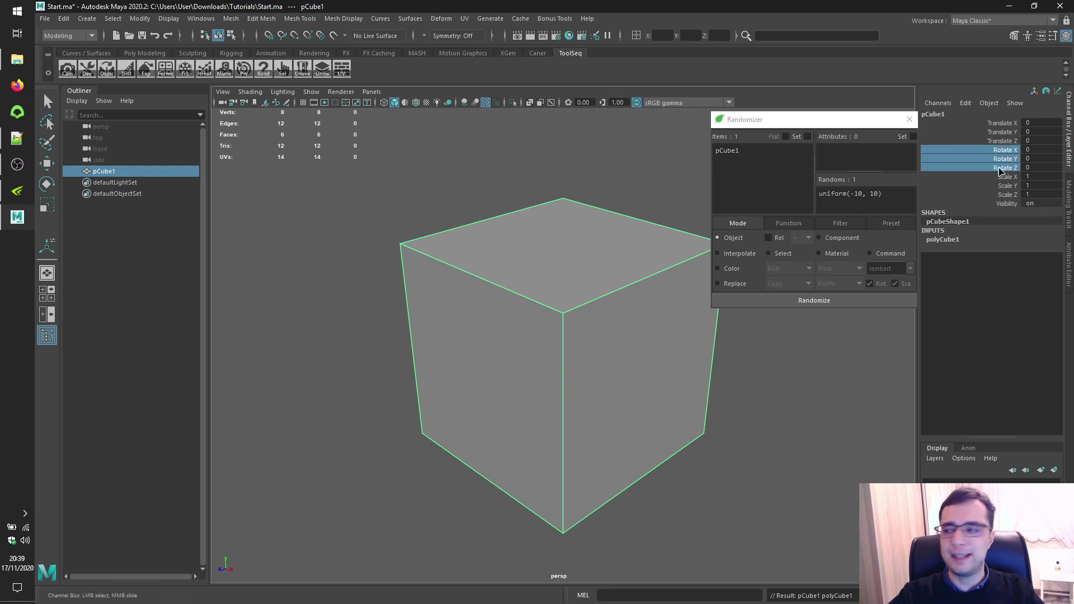
pyautogui.click(871, 140)
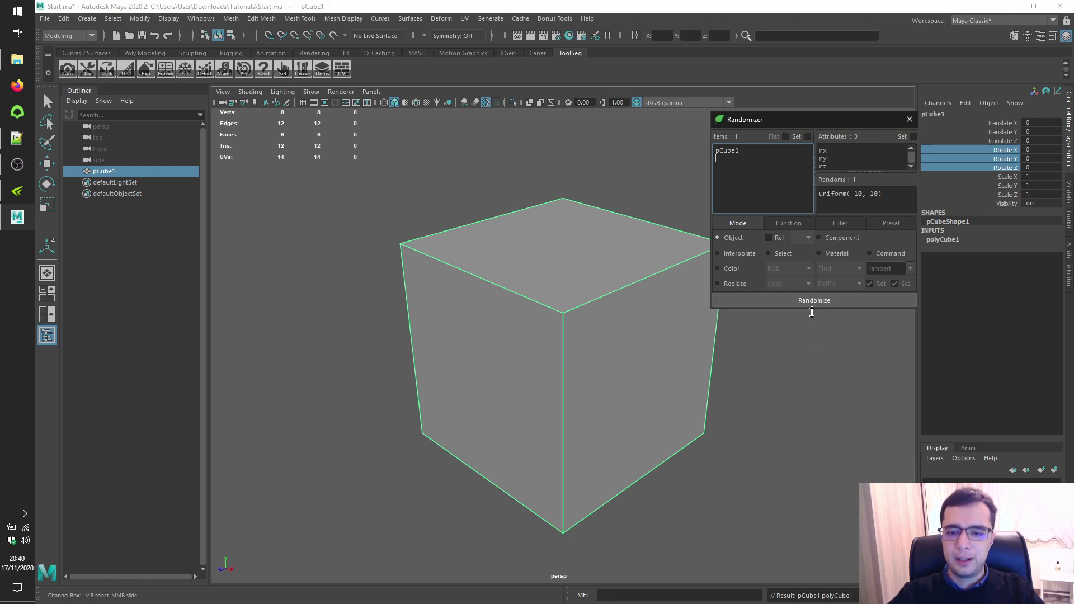
pyautogui.moveTo(813, 309); pyautogui.dragTo(814, 339)
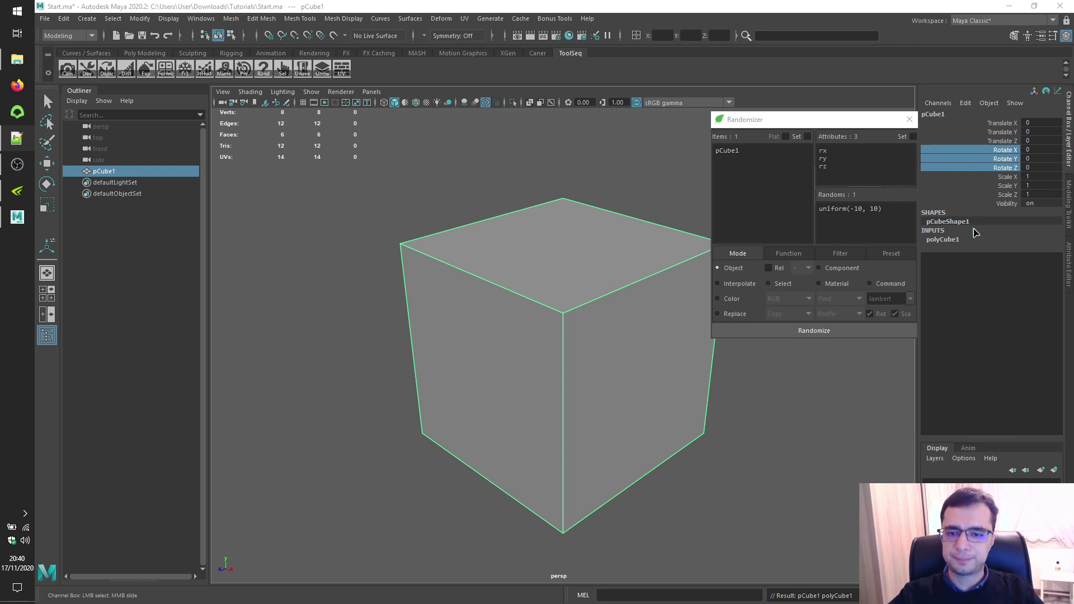
# Bevel the cube with the default settings and return to the Select tool
pyautogui.click(540, 54)
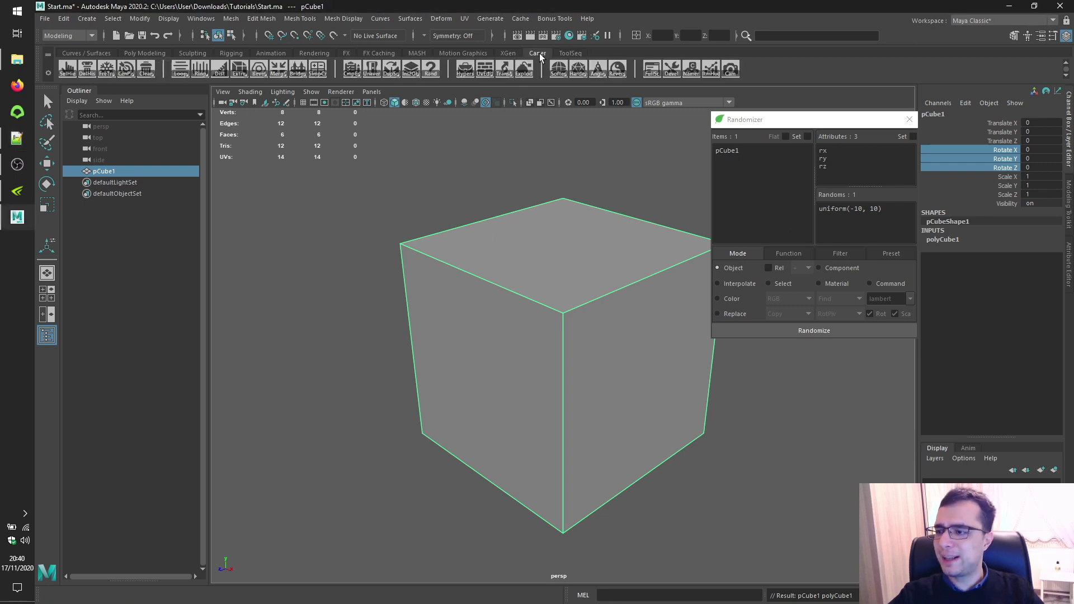
pyautogui.click(259, 69)
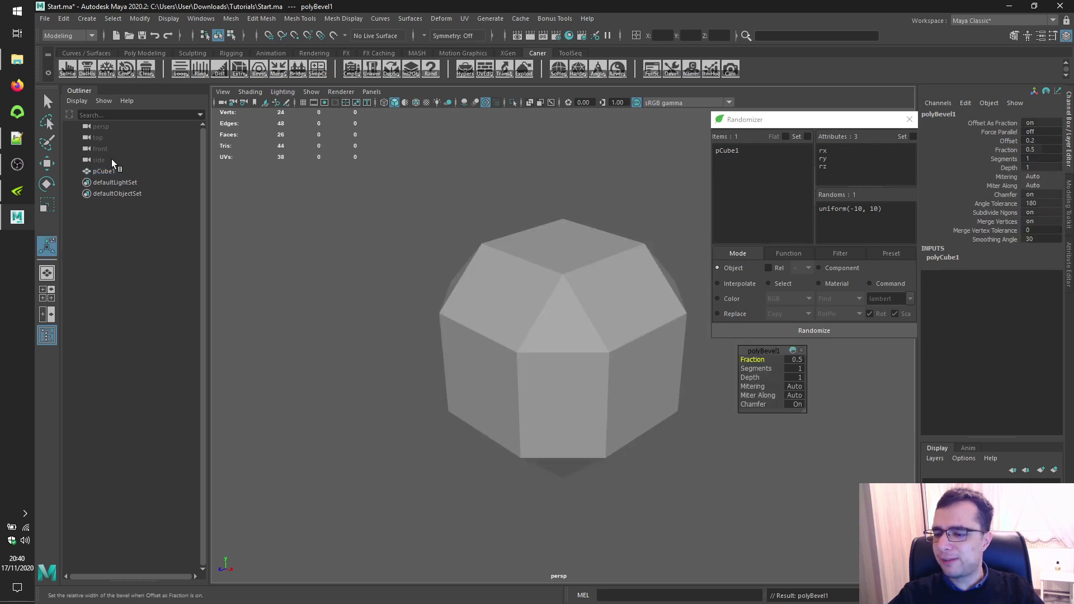
pyautogui.press('q')
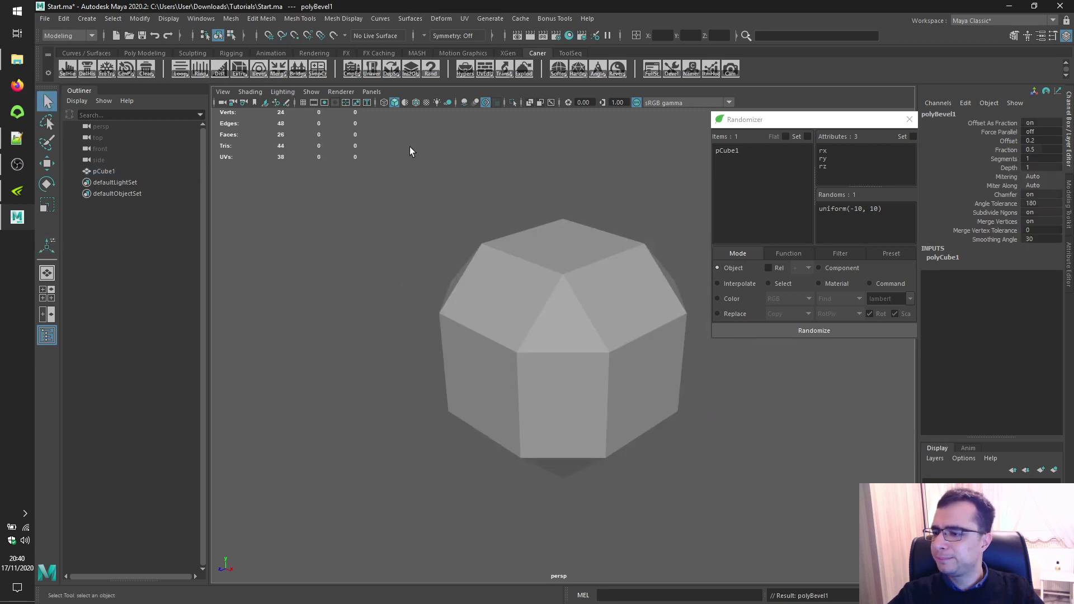
# Open the Developer tool from the ToolSeq shelf and move its window clear of the beveled cube
pyautogui.click(570, 53)
pyautogui.click(87, 70)
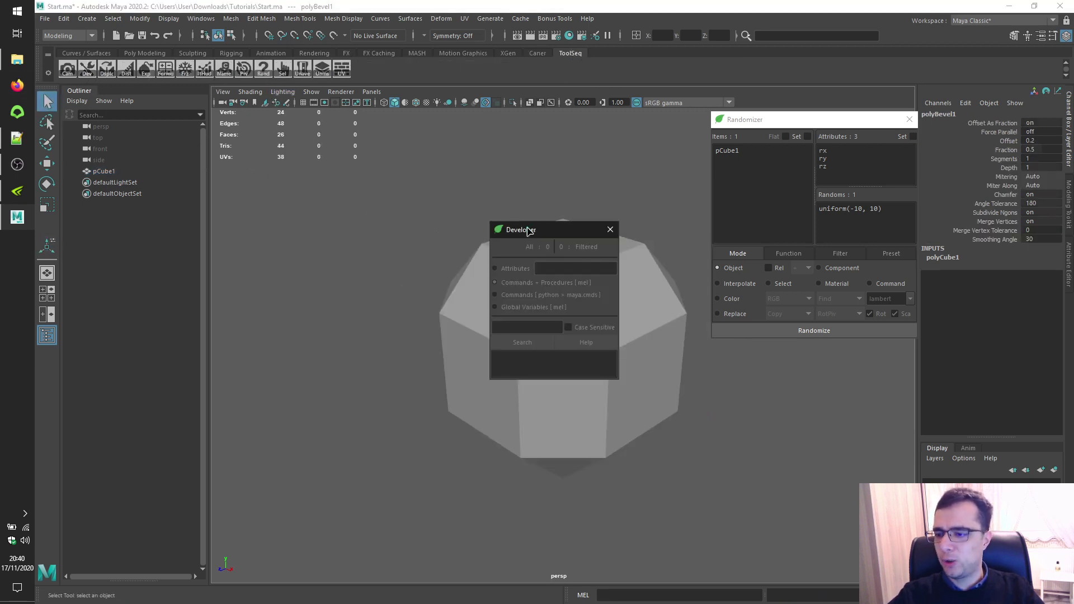
pyautogui.moveTo(530, 230); pyautogui.dragTo(292, 195)
# Copy the bevel node's name, polyBevel1, and list all its attributes in the Developer tool, enlarging the window to read them
pyautogui.click(964, 115)
pyautogui.hotkey('ctrl', 'c')
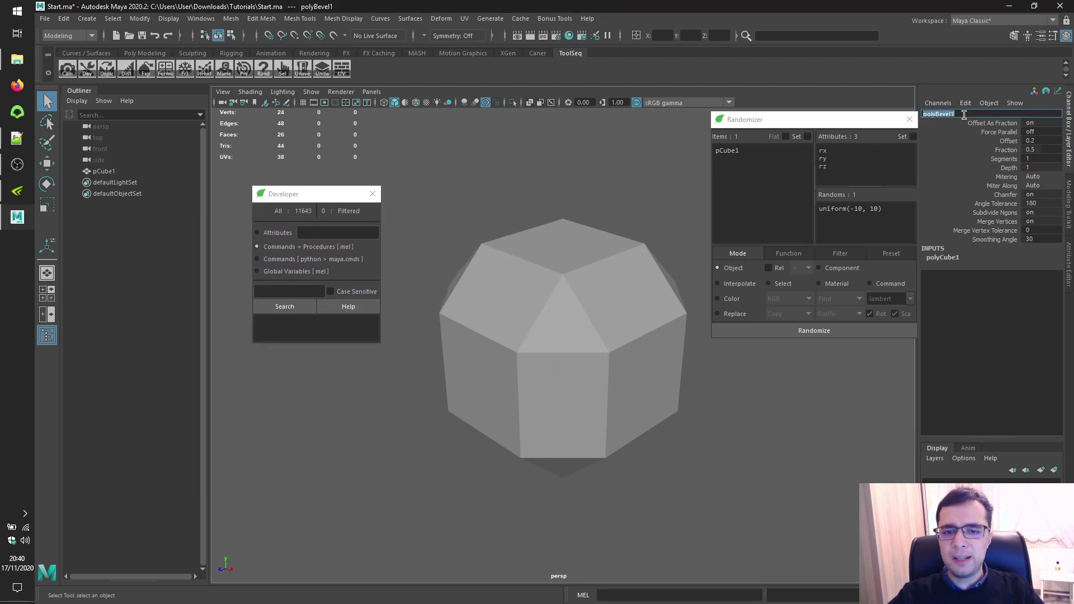
pyautogui.click(331, 236)
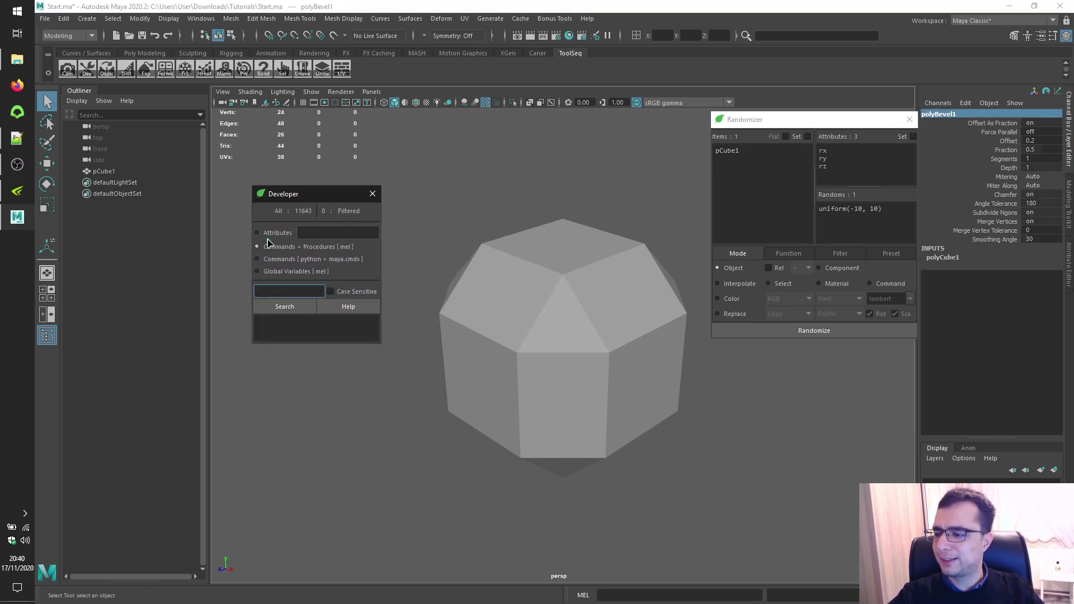
pyautogui.click(258, 234)
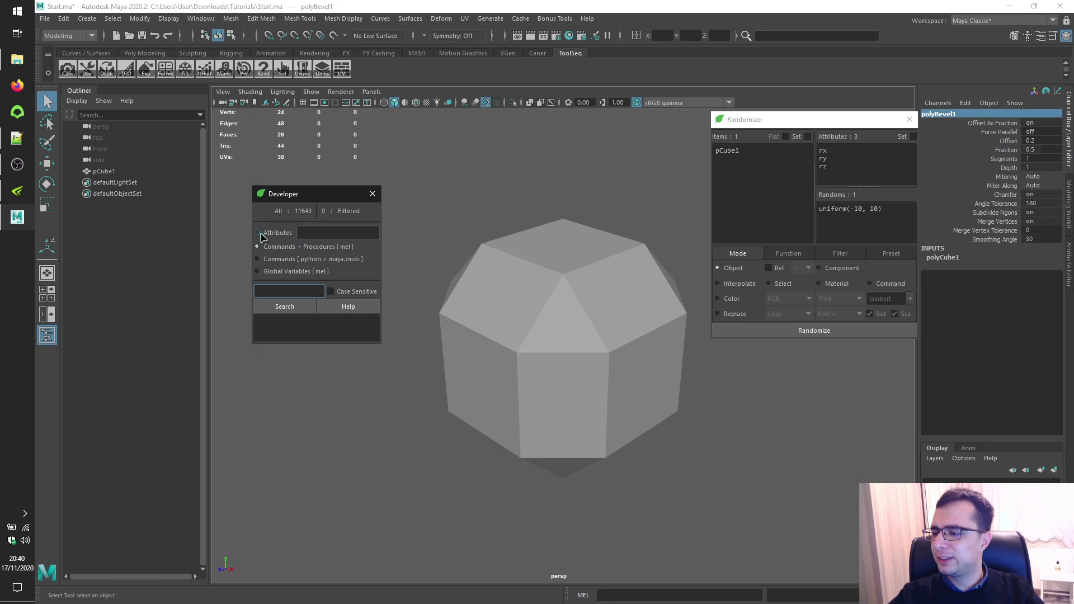
pyautogui.click(330, 232)
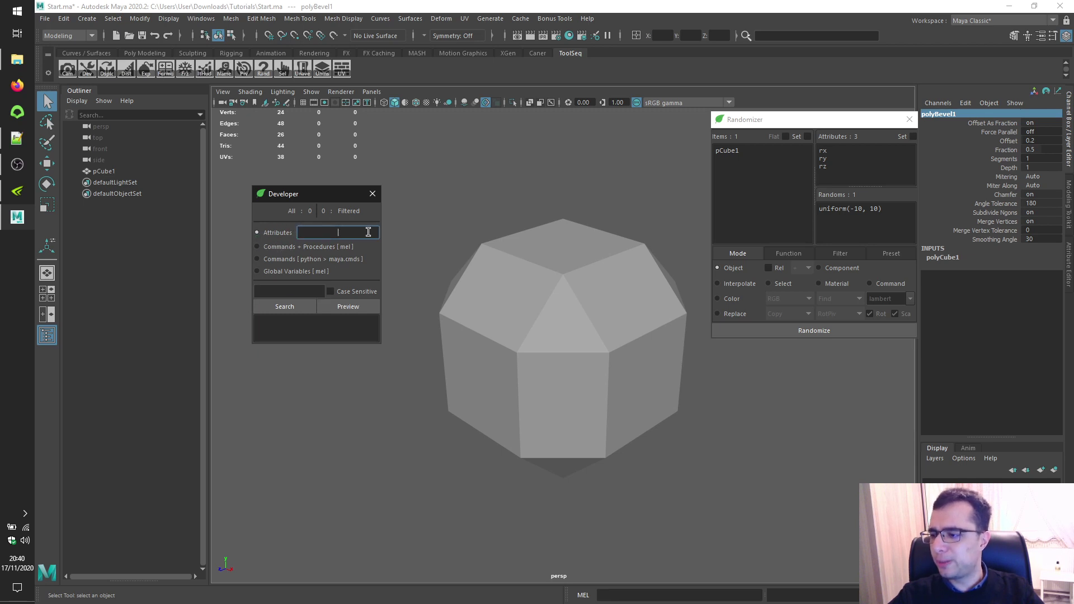
pyautogui.hotkey('ctrl', 'v')
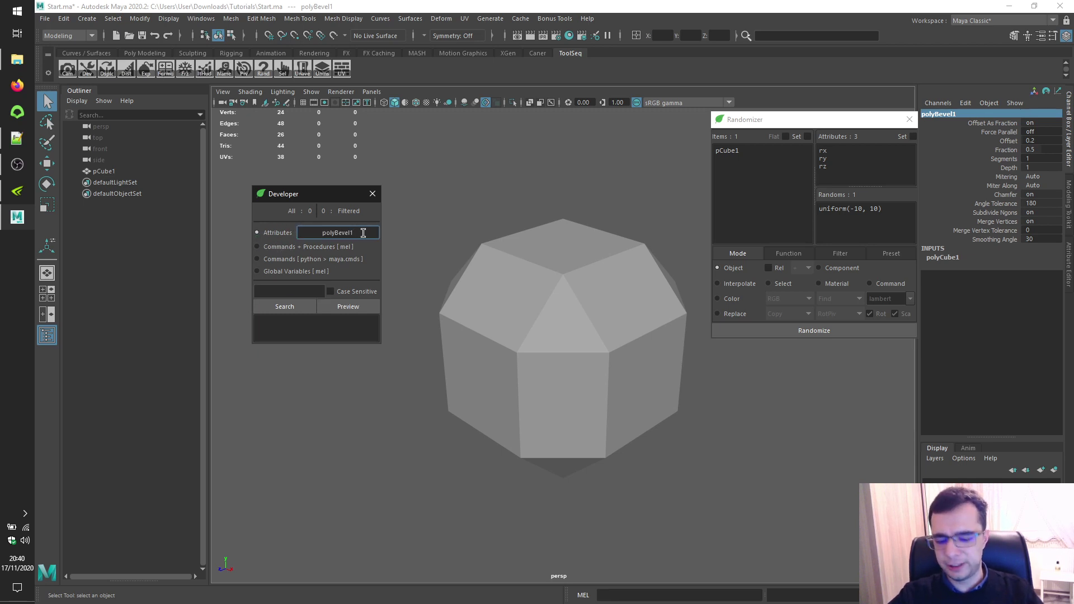
pyautogui.press('Return')
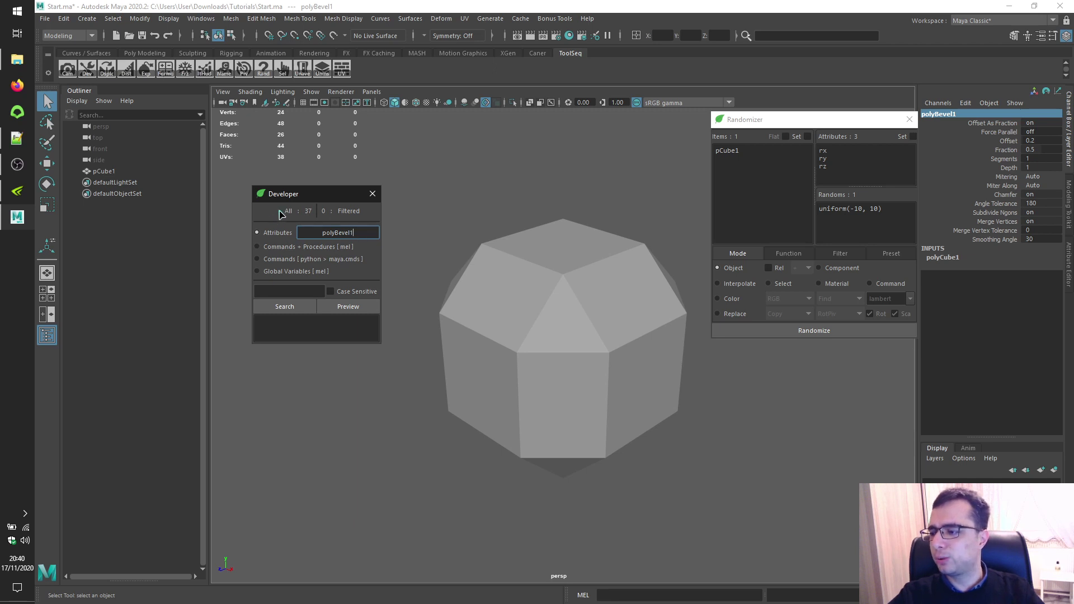
pyautogui.click(290, 307)
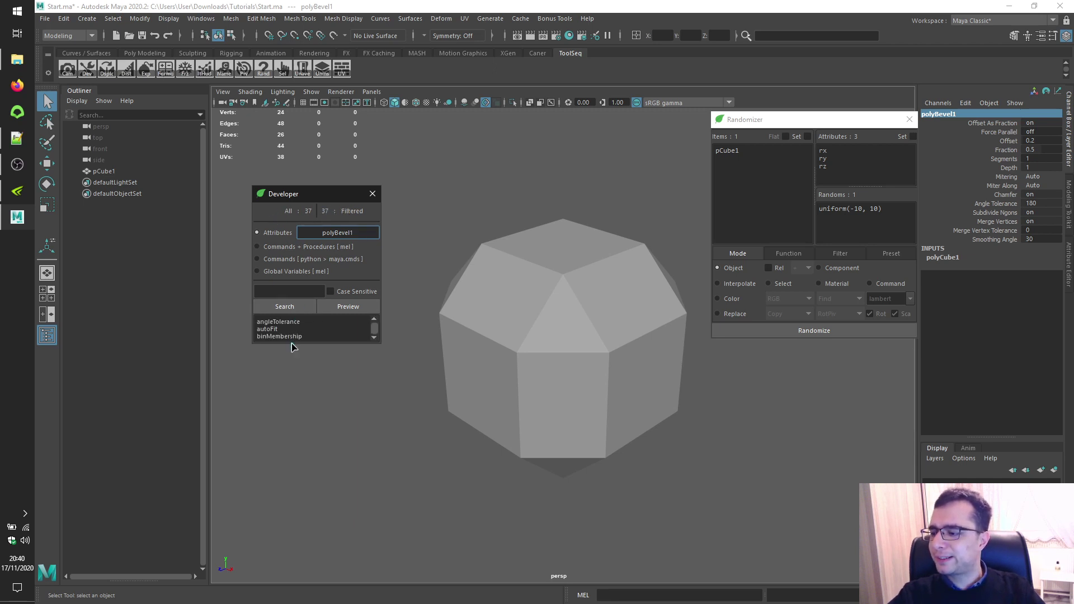
pyautogui.moveTo(294, 344); pyautogui.dragTo(295, 421)
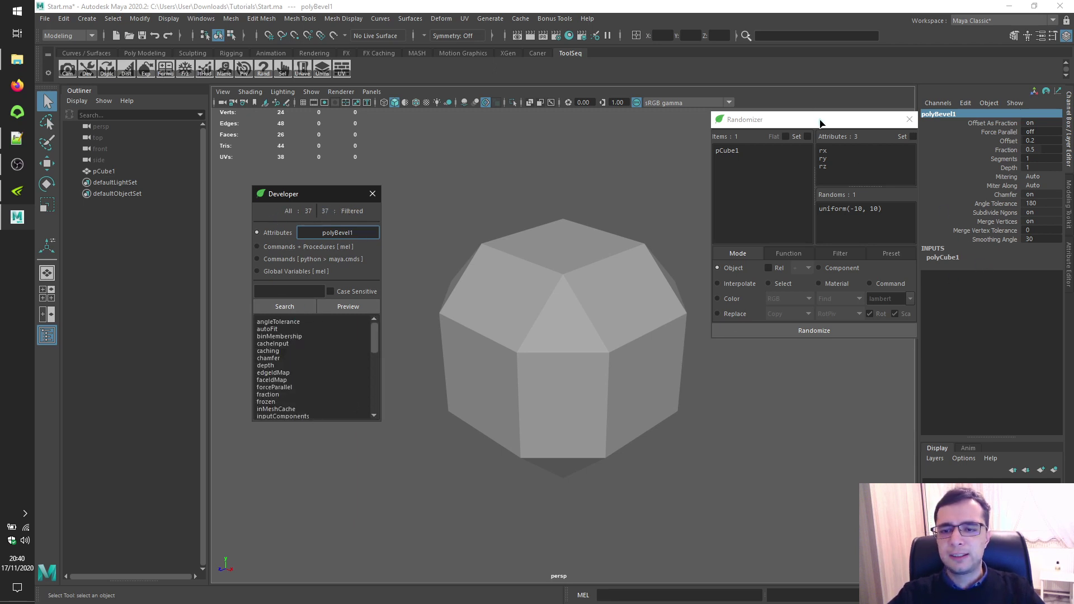
# Show the bevel node in the Attribute Editor, and filter the Developer tool's attribute list by "frac" to select fraction
pyautogui.moveTo(814, 115); pyautogui.dragTo(730, 100)
pyautogui.click(1068, 280)
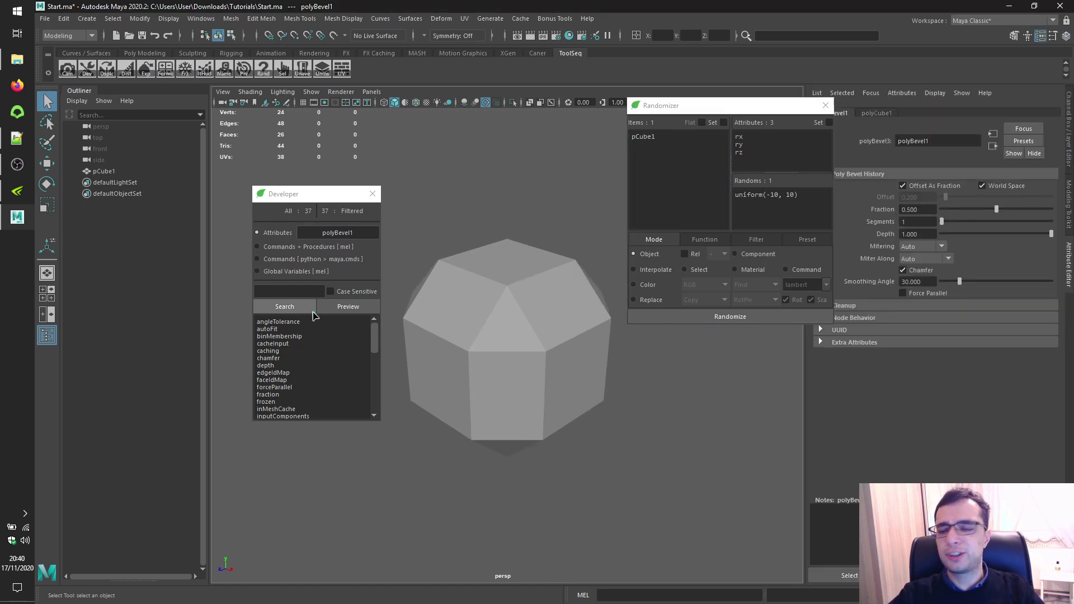
pyautogui.click(297, 292)
pyautogui.write('frac')
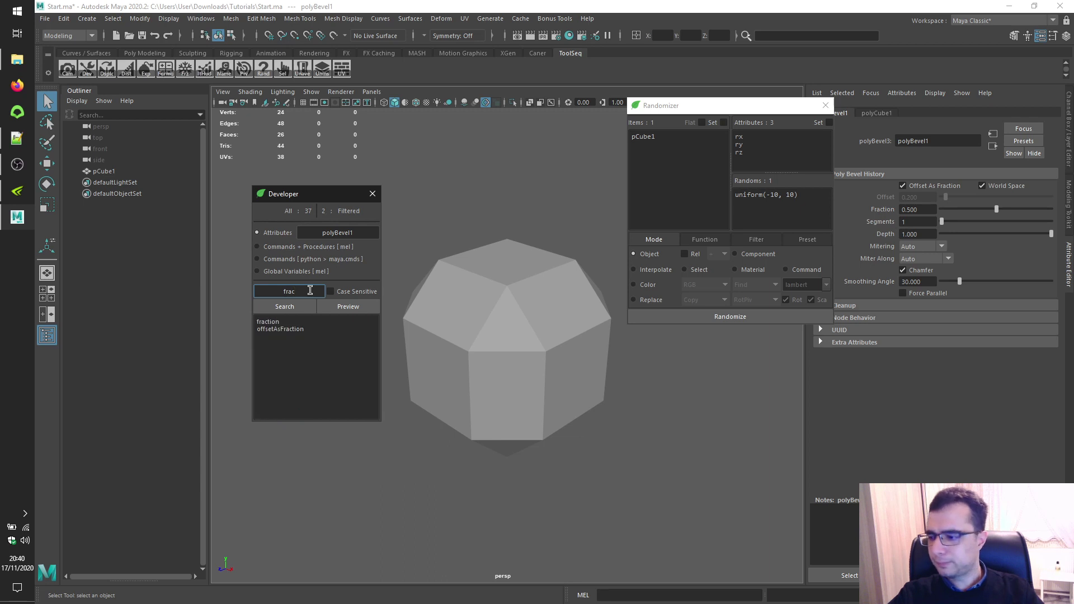
pyautogui.moveTo(344, 336); pyautogui.dragTo(258, 322)
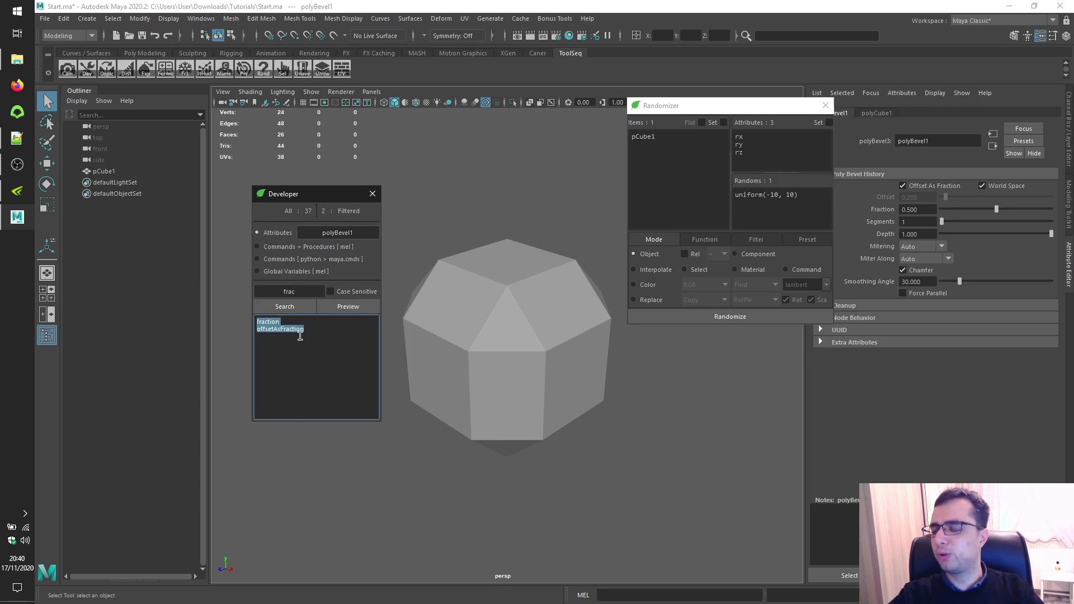
pyautogui.doubleClick(273, 322)
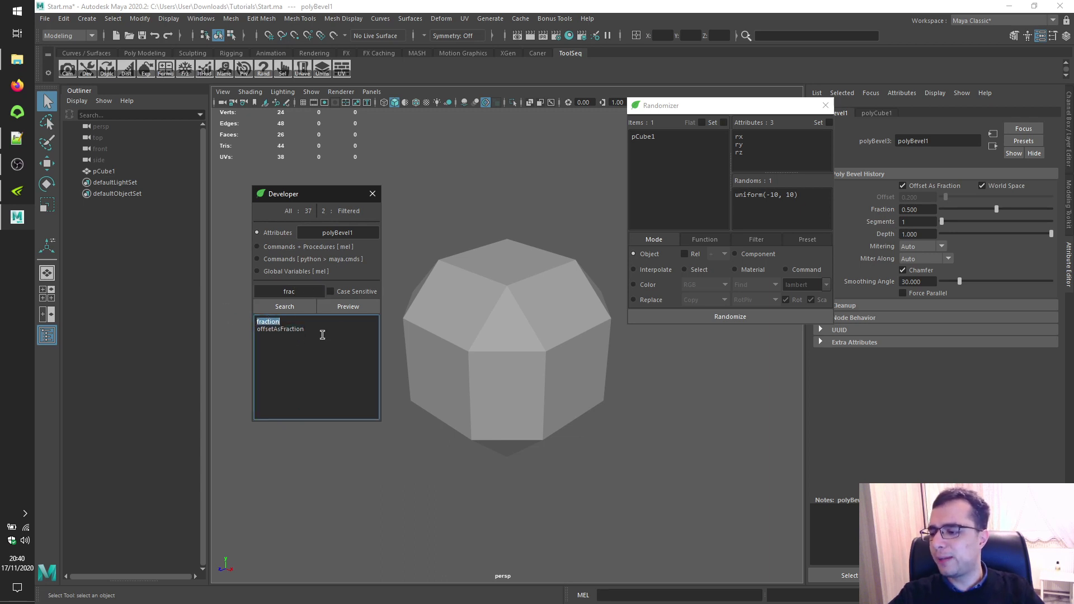
# Copy fraction and offsetAsFraction from the Developer tool and replace the Randomizer's attribute list with them
pyautogui.moveTo(322, 334); pyautogui.dragTo(240, 320)
pyautogui.hotkey('ctrl', 'c')
pyautogui.click(766, 159)
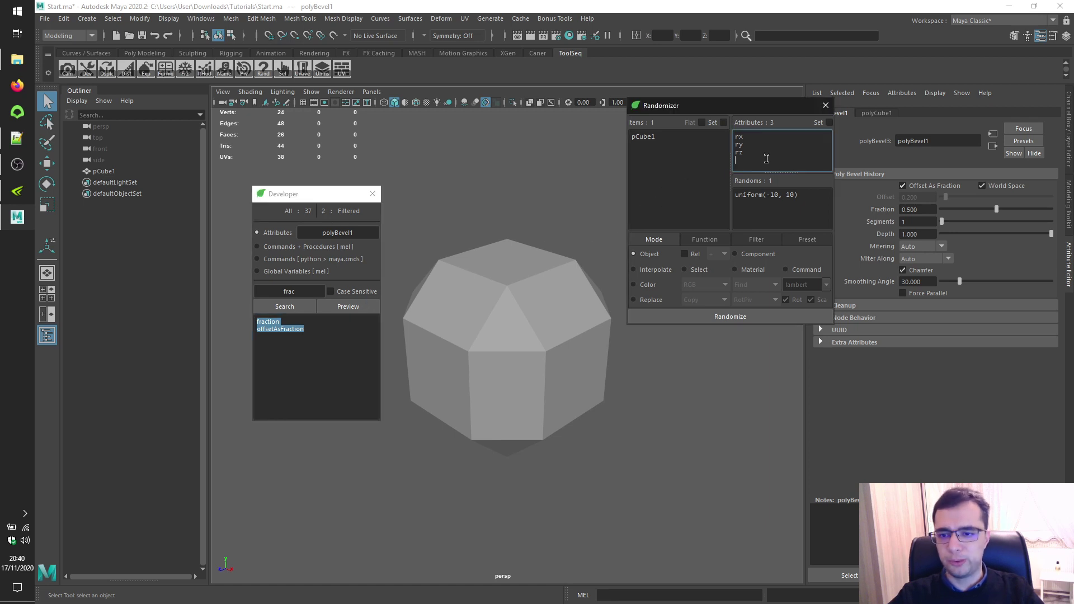
pyautogui.hotkey('ctrl', 'a')
pyautogui.hotkey('ctrl', 'v')
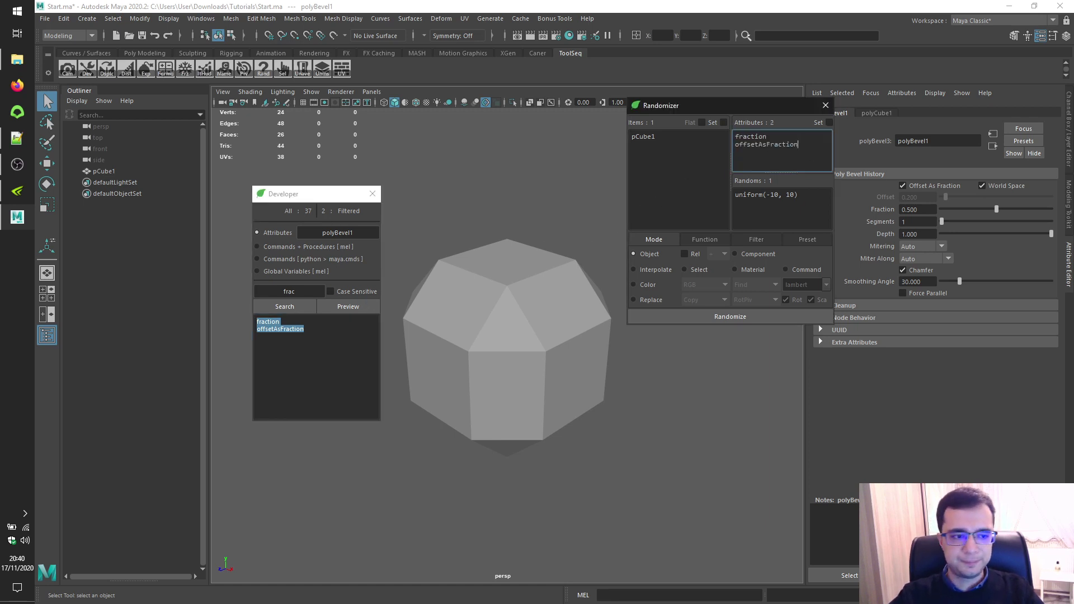
pyautogui.hotkey('alt', 'Tab')
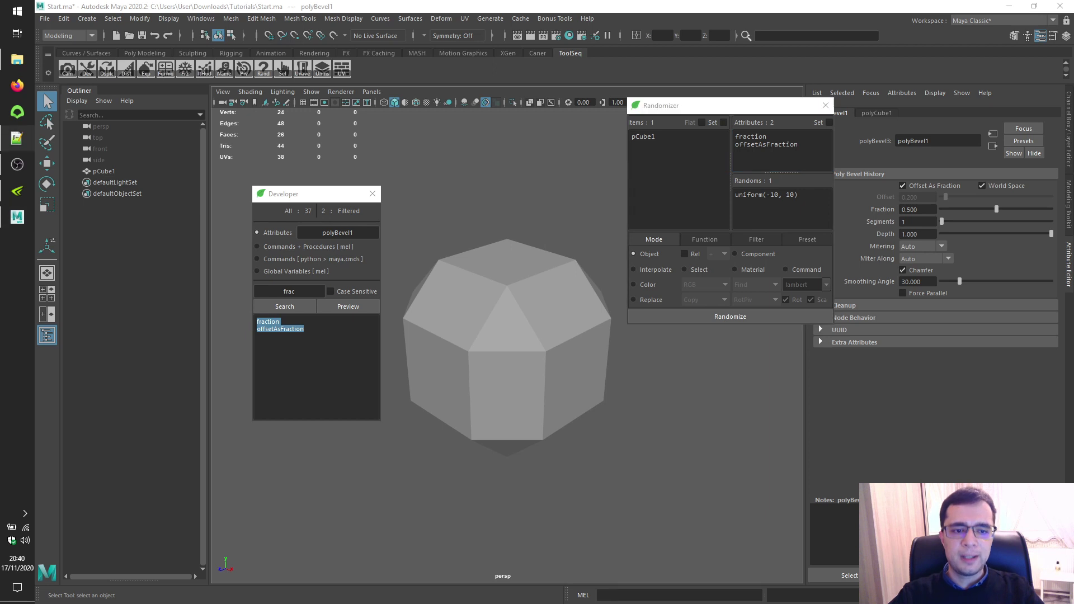
# Close the Developer tool, show the Channel Box, and move the Randomizer window beside it
pyautogui.click(373, 193)
pyautogui.click(1070, 139)
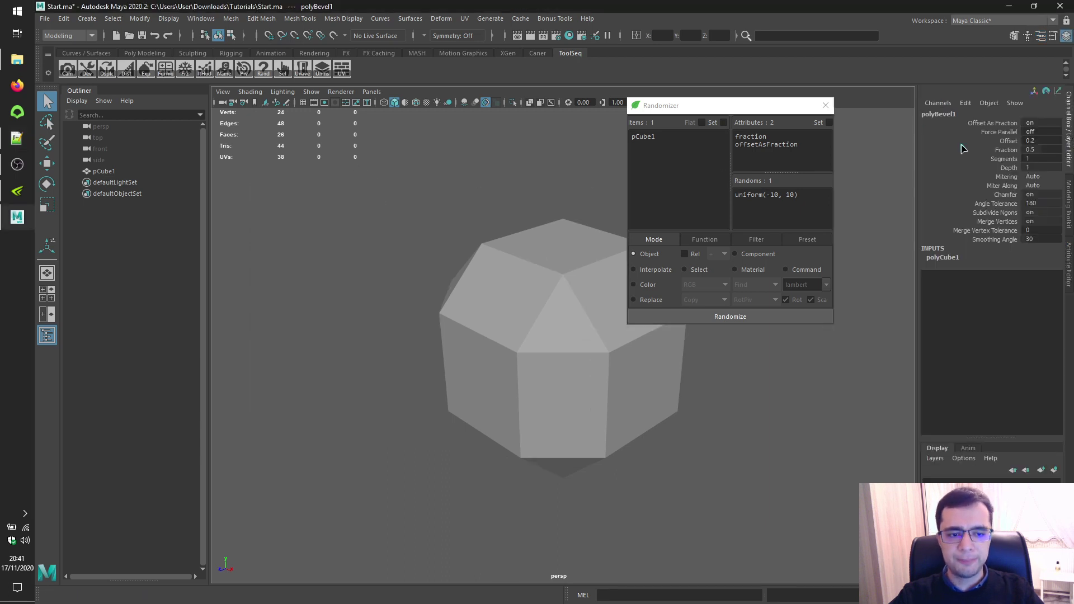
pyautogui.moveTo(758, 111); pyautogui.dragTo(826, 128)
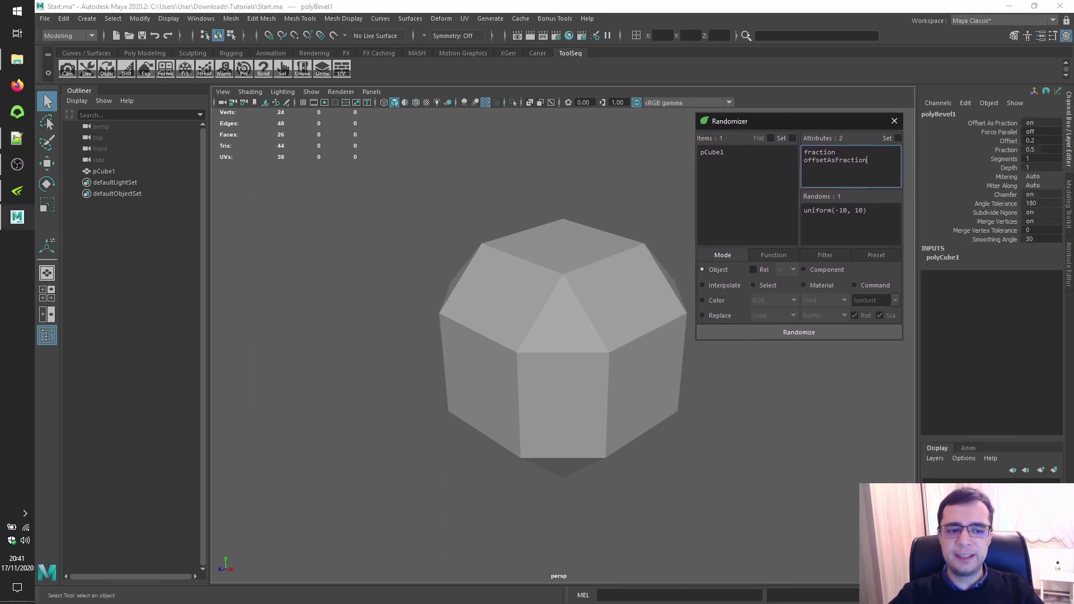
pyautogui.hotkey('alt', 'Tab')
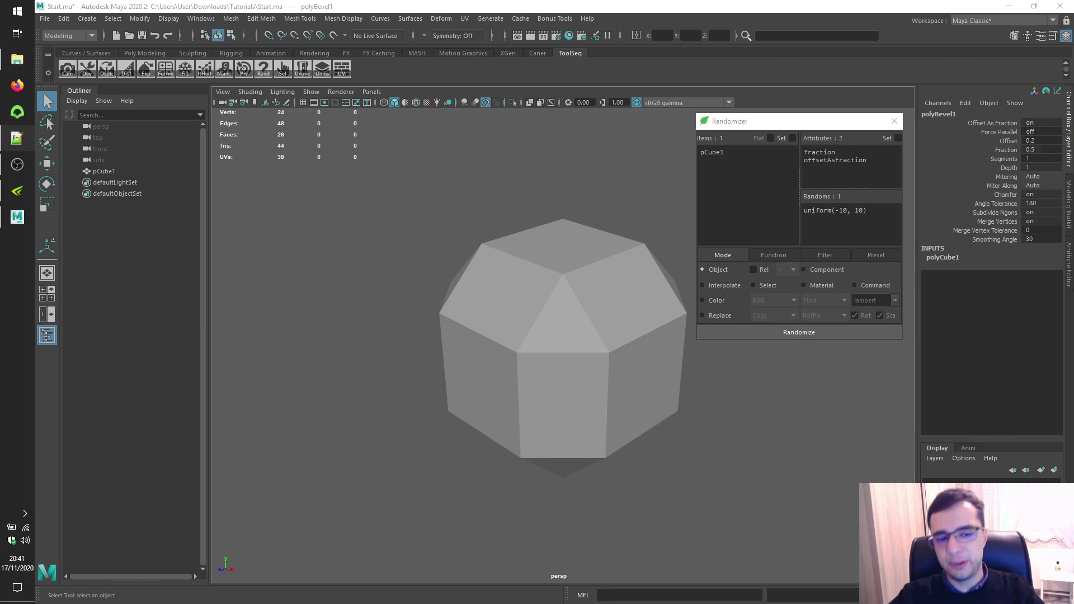
# Examine the Randomizer's random expression by highlighting the function name uniform and its minimum and maximum arguments
pyautogui.click(815, 213)
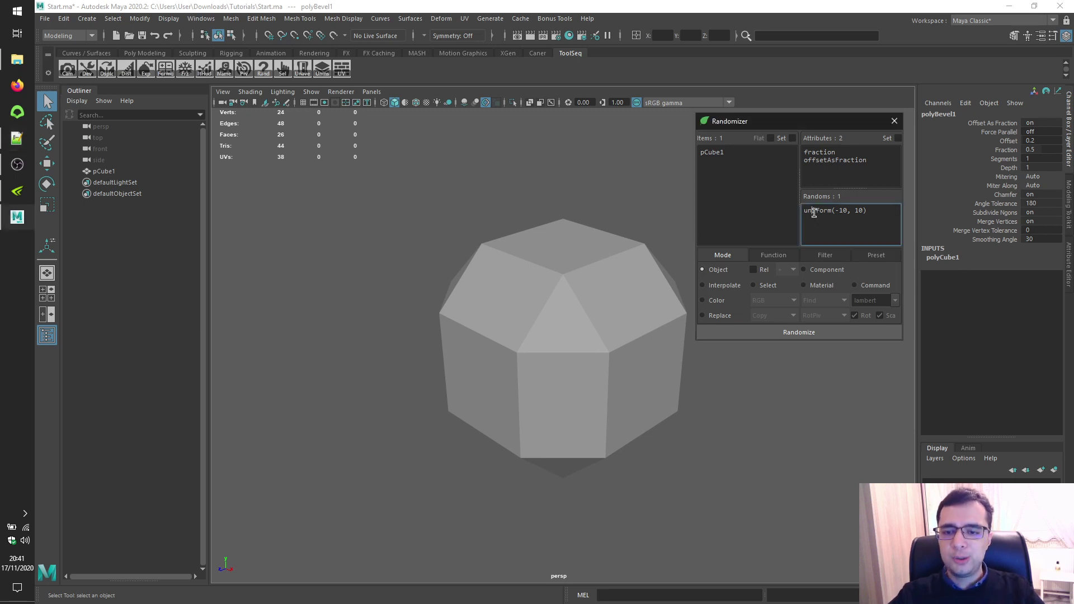
pyautogui.doubleClick(814, 213)
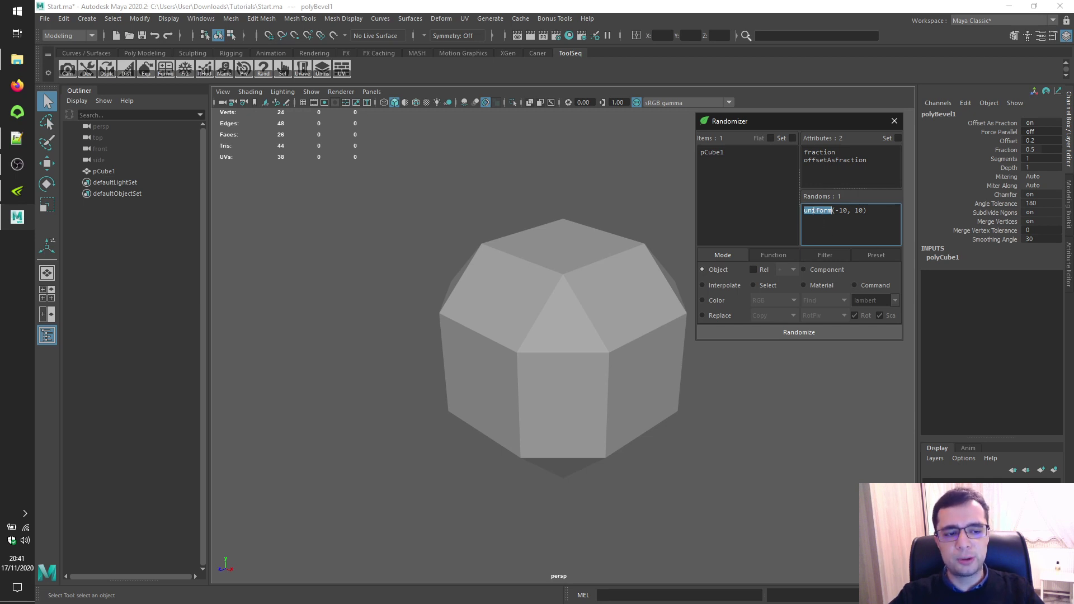
pyautogui.hotkey('alt', 'Tab')
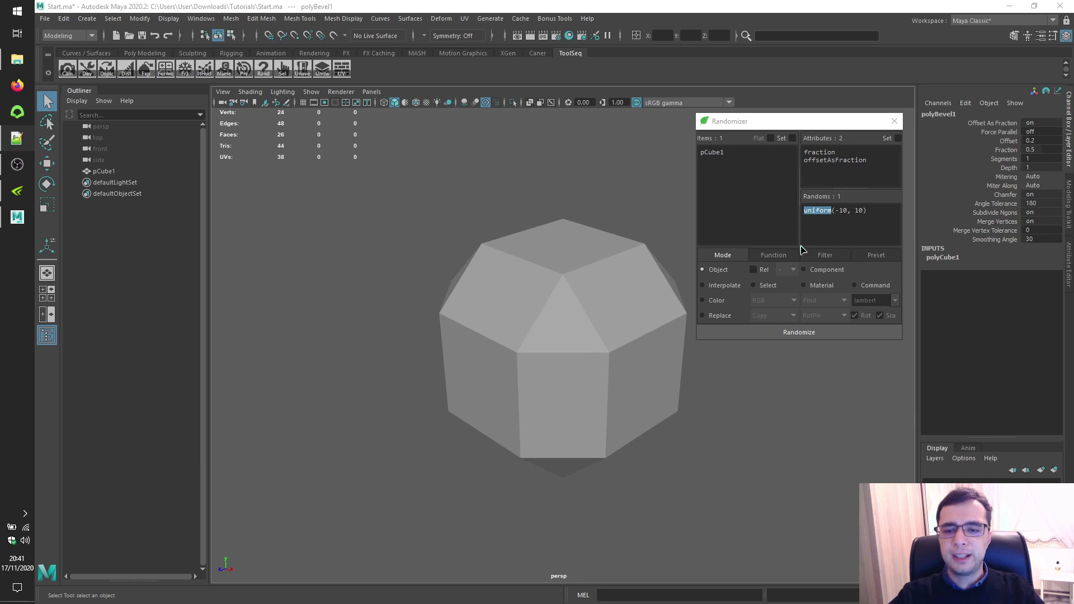
pyautogui.moveTo(836, 211); pyautogui.dragTo(847, 213)
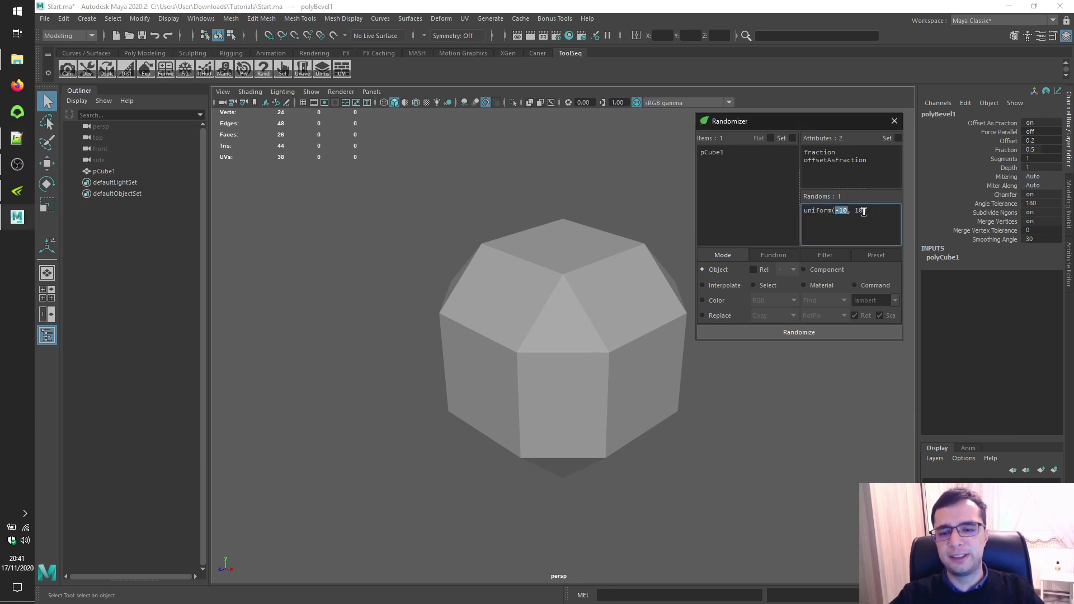
pyautogui.doubleClick(859, 211)
pyautogui.hotkey('alt', 'Tab')
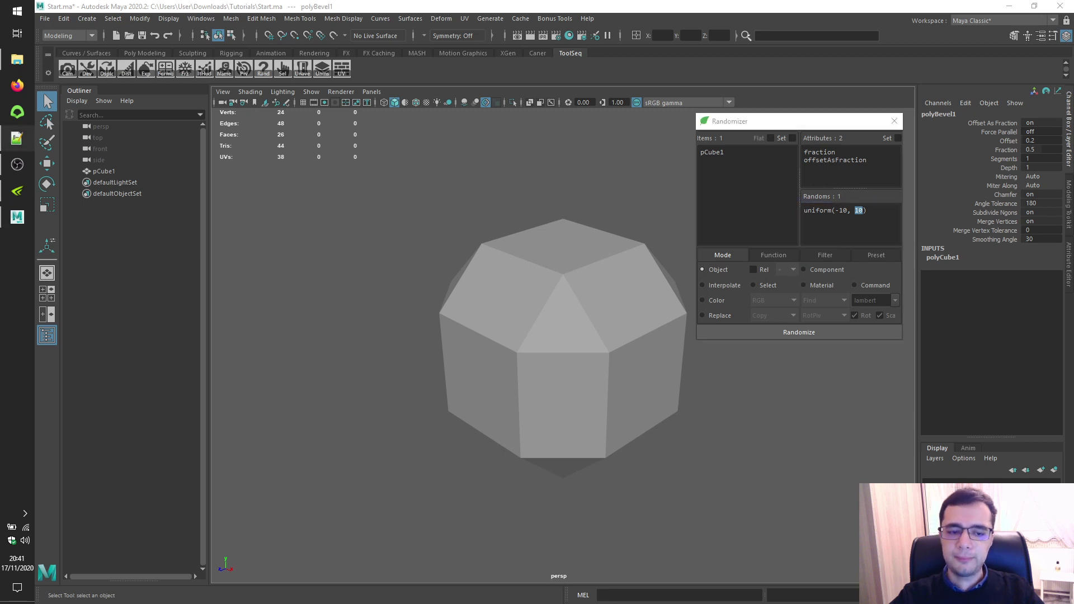
pyautogui.hotkey('alt', 'Tab')
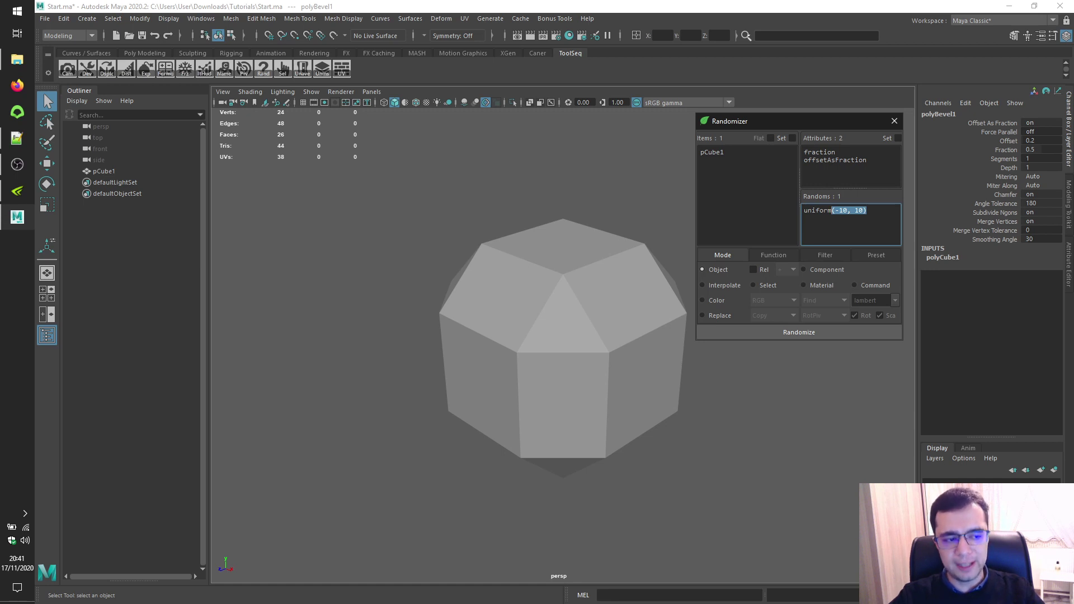
pyautogui.hotkey('alt', 'Tab')
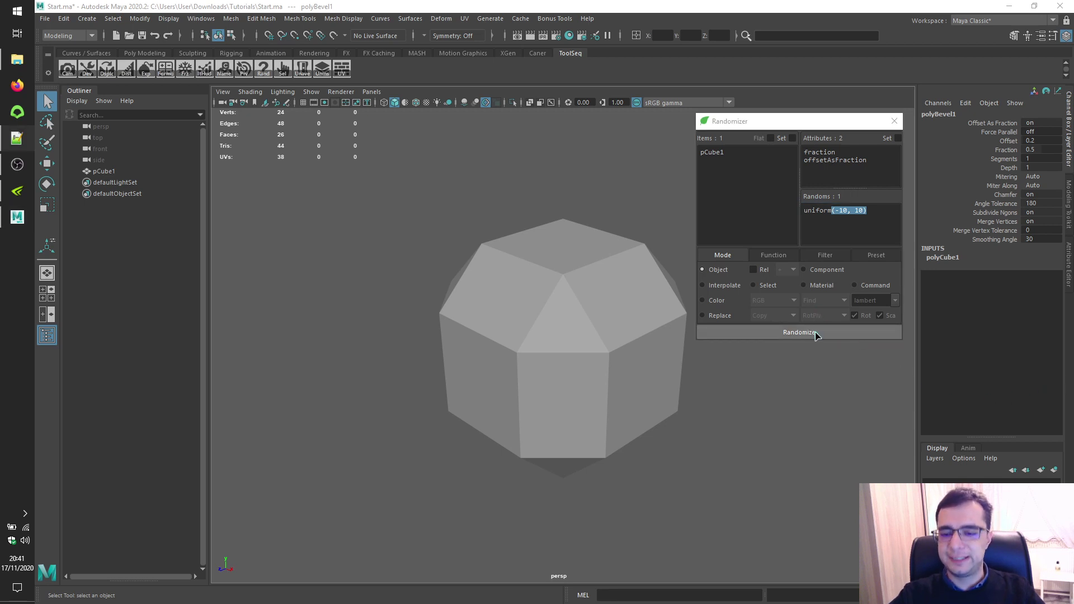
# Delete the beveled cube and create a new polygon cube
pyautogui.click(599, 297)
pyautogui.press('Delete')
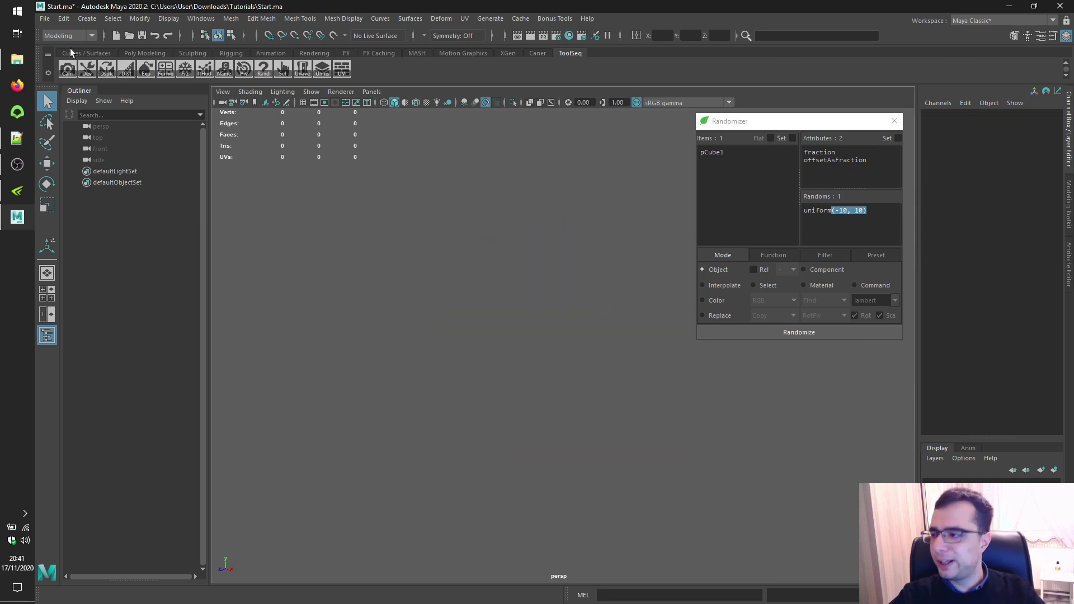
pyautogui.click(86, 18)
pyautogui.moveTo(145, 59)
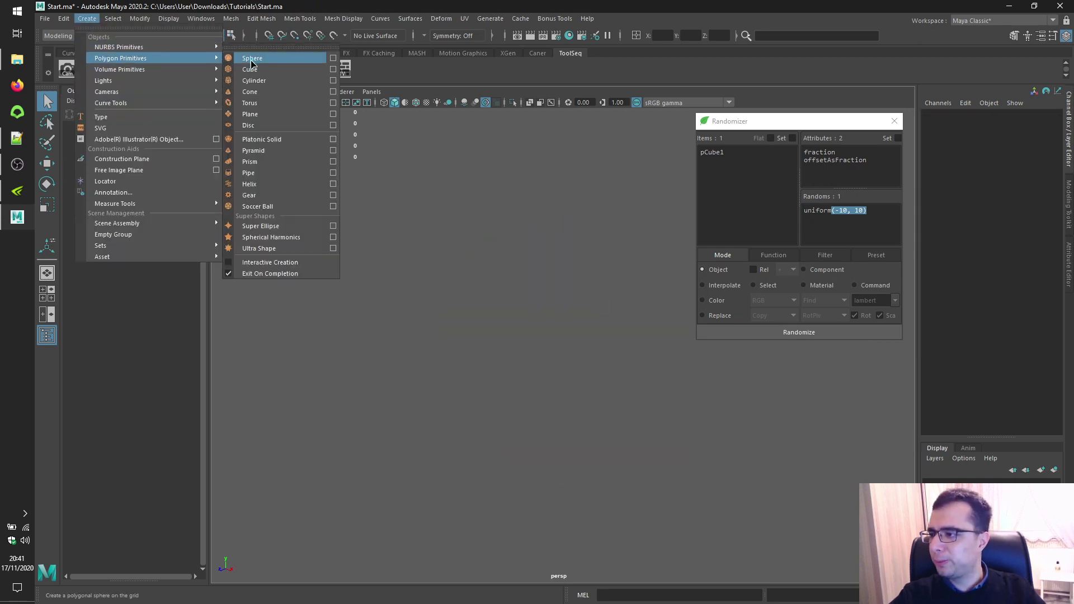
pyautogui.click(250, 69)
# Duplicate the cube into a row using Duplicate Special with 9 copies and a Translate X of 2
pyautogui.click(61, 18)
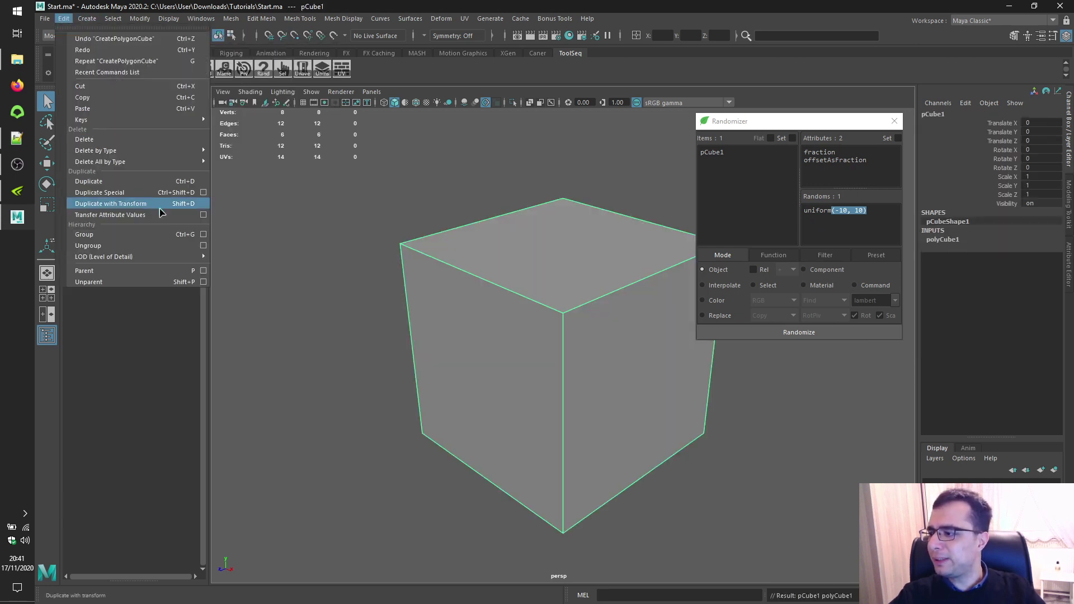
pyautogui.click(205, 197)
pyautogui.click(113, 191)
pyautogui.click(123, 215)
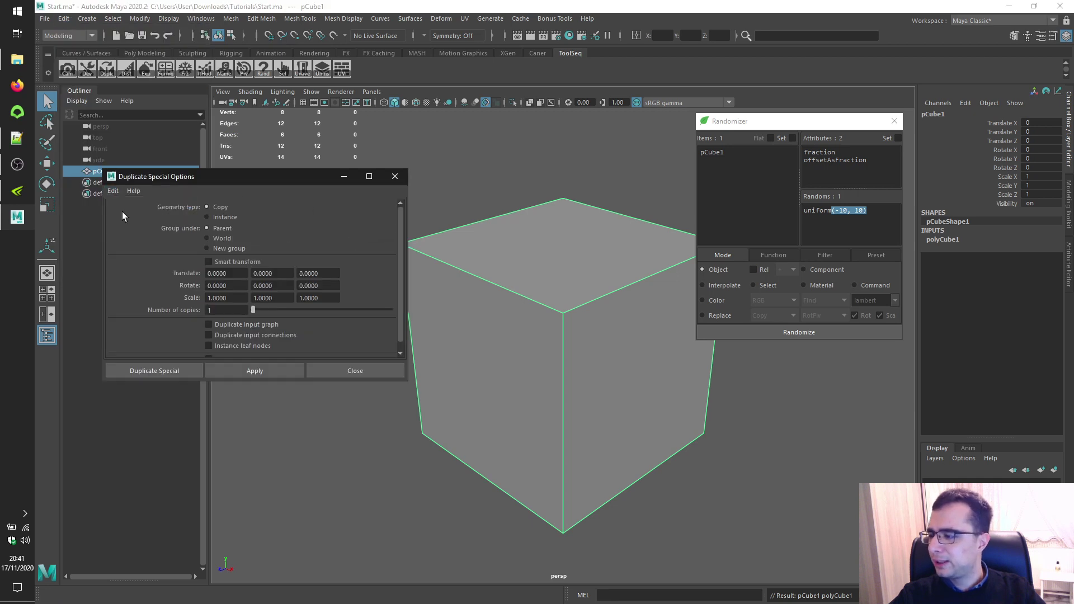
pyautogui.doubleClick(215, 311)
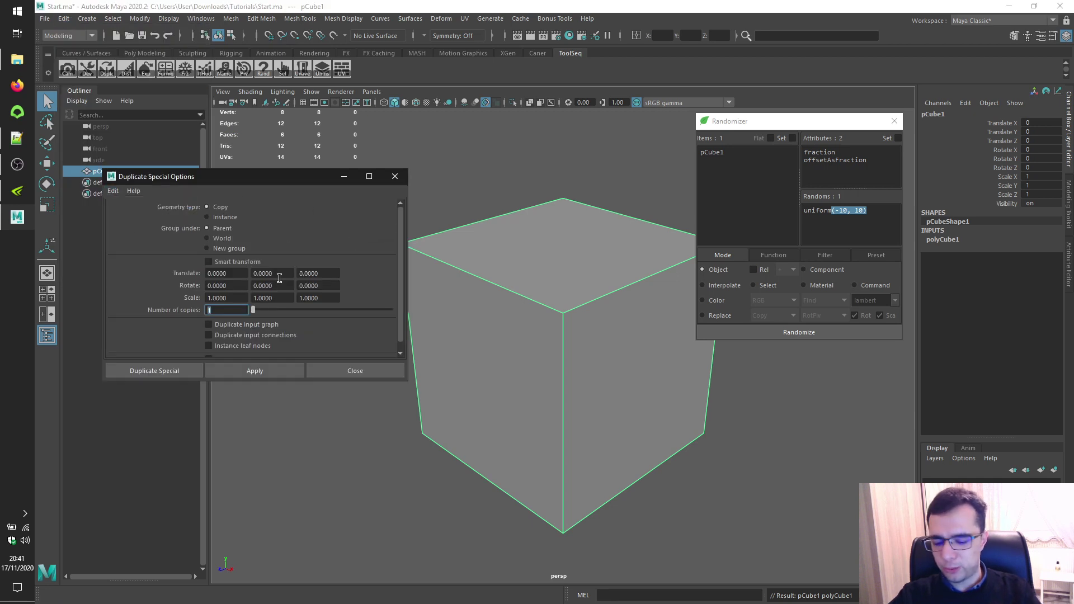
pyautogui.press('Return')
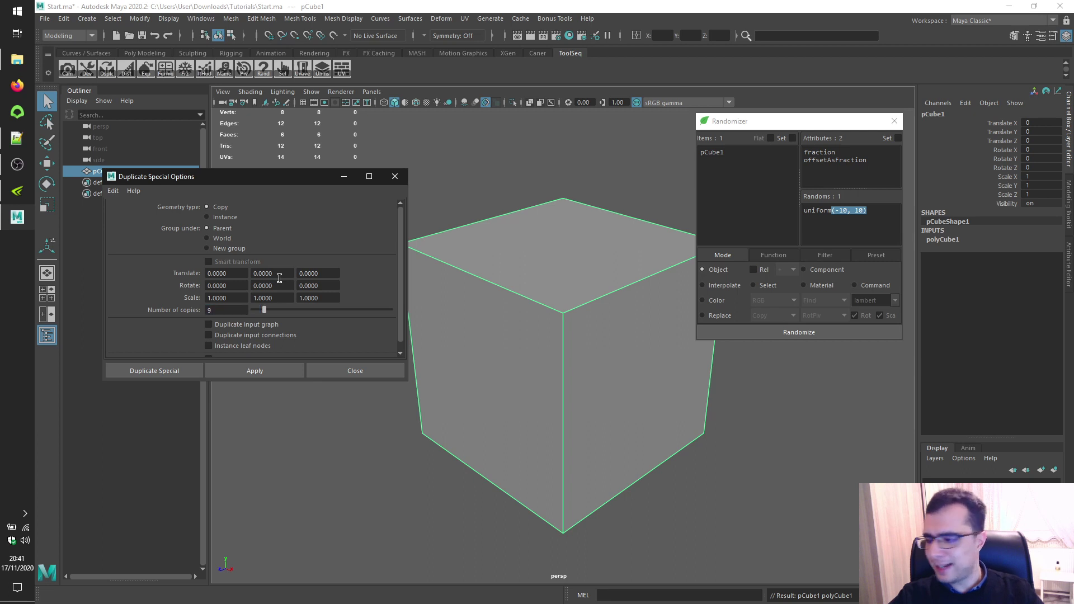
pyautogui.doubleClick(239, 276)
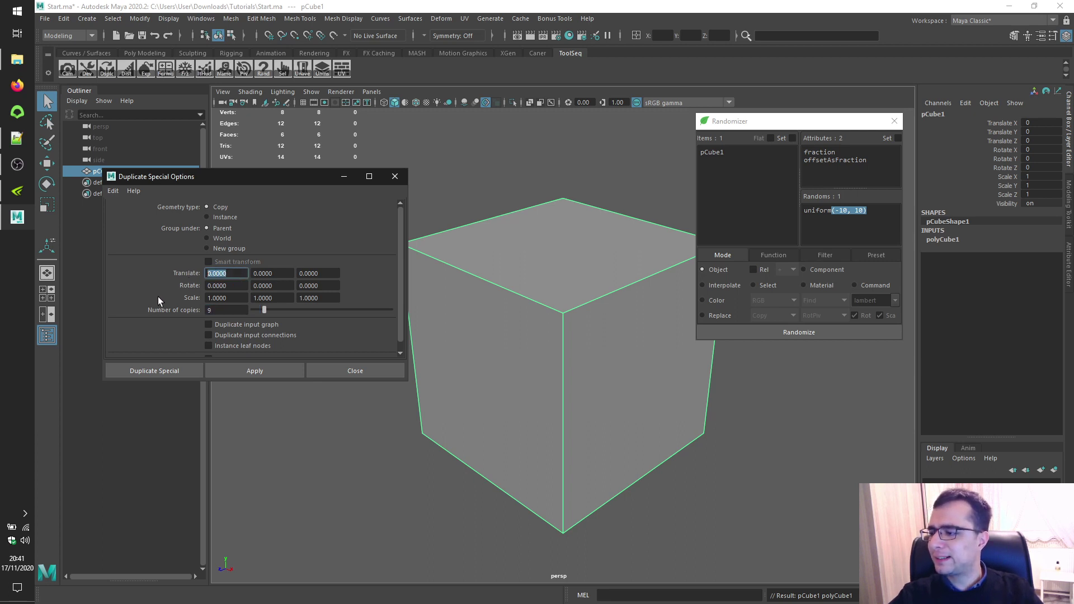
pyautogui.write('2')
pyautogui.click(262, 372)
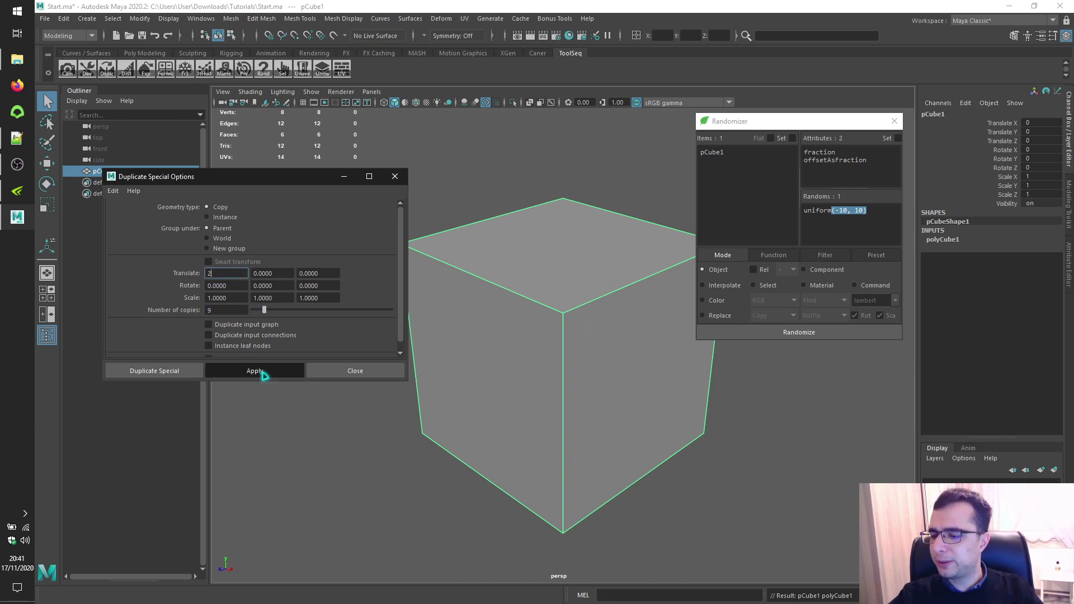
# Select the whole row of cubes and duplicate it 9 times with Translate X 0 and Translate Z 2
pyautogui.scroll(-5, 593, 304)
pyautogui.moveTo(509, 267); pyautogui.dragTo(856, 523)
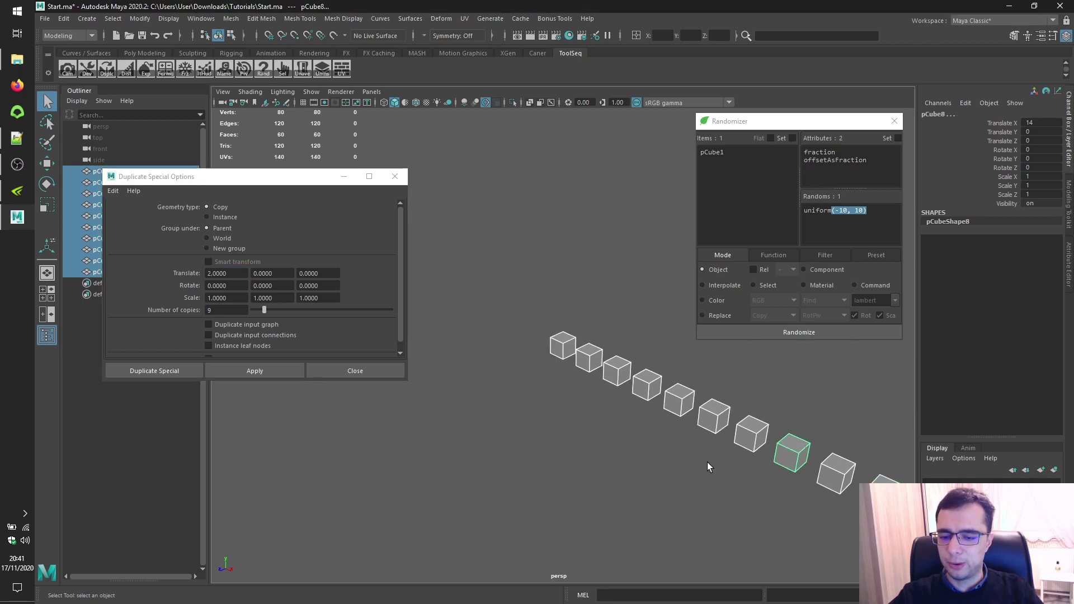
pyautogui.scroll(-3, 707, 467)
pyautogui.moveTo(492, 242); pyautogui.dragTo(667, 416)
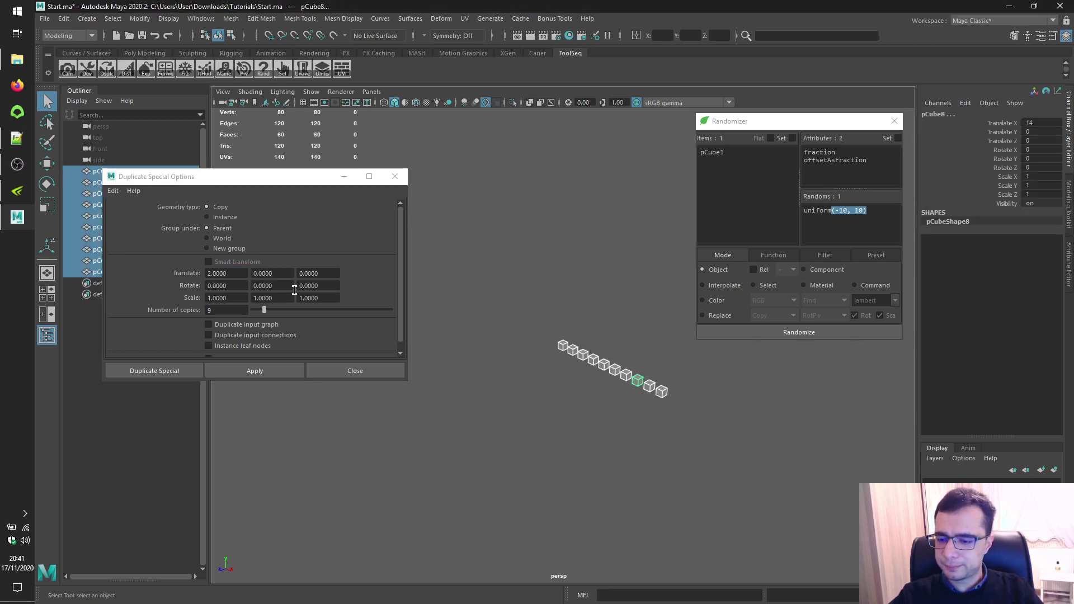
pyautogui.doubleClick(231, 273)
pyautogui.write('0')
pyautogui.click(314, 273)
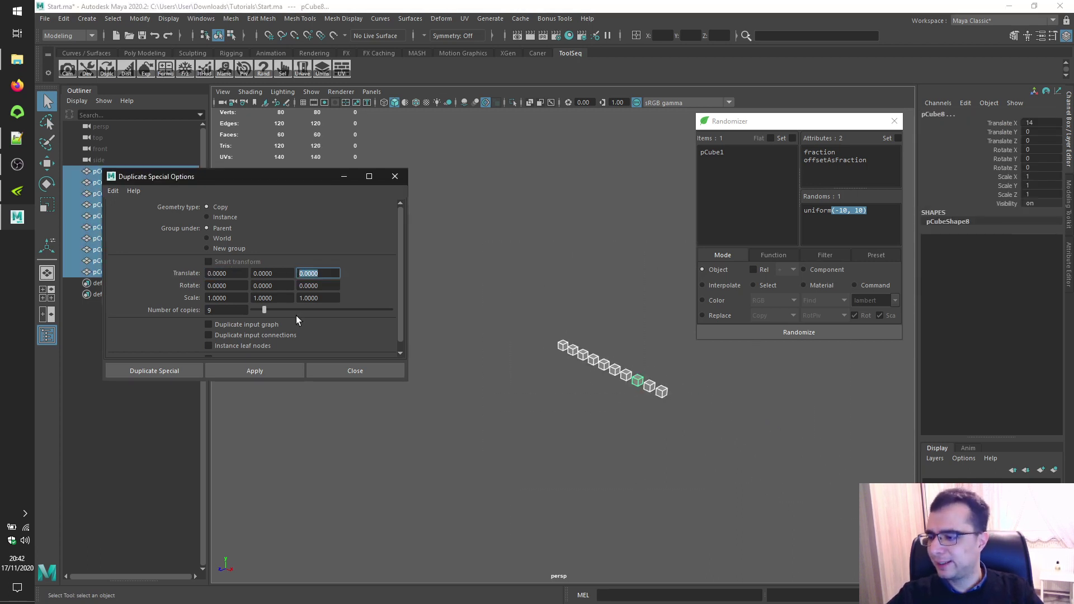
pyautogui.write('2')
pyautogui.click(274, 370)
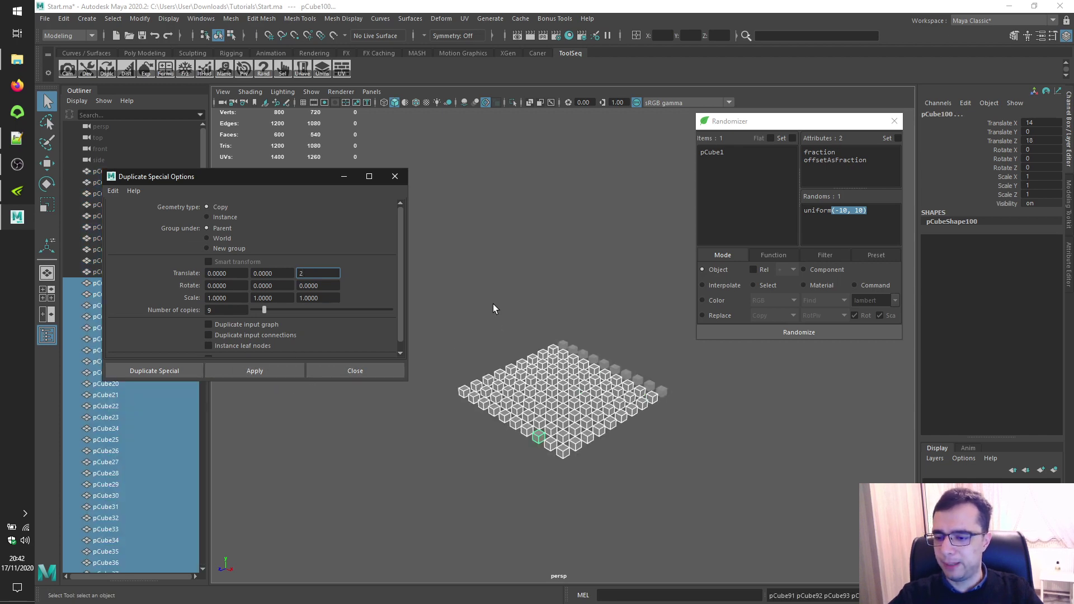
# Select all cubes in the grid, close the Duplicate Special options, and load the cubes as Randomizer items
pyautogui.moveTo(448, 269); pyautogui.dragTo(752, 510)
pyautogui.click(395, 176)
pyautogui.press('f')
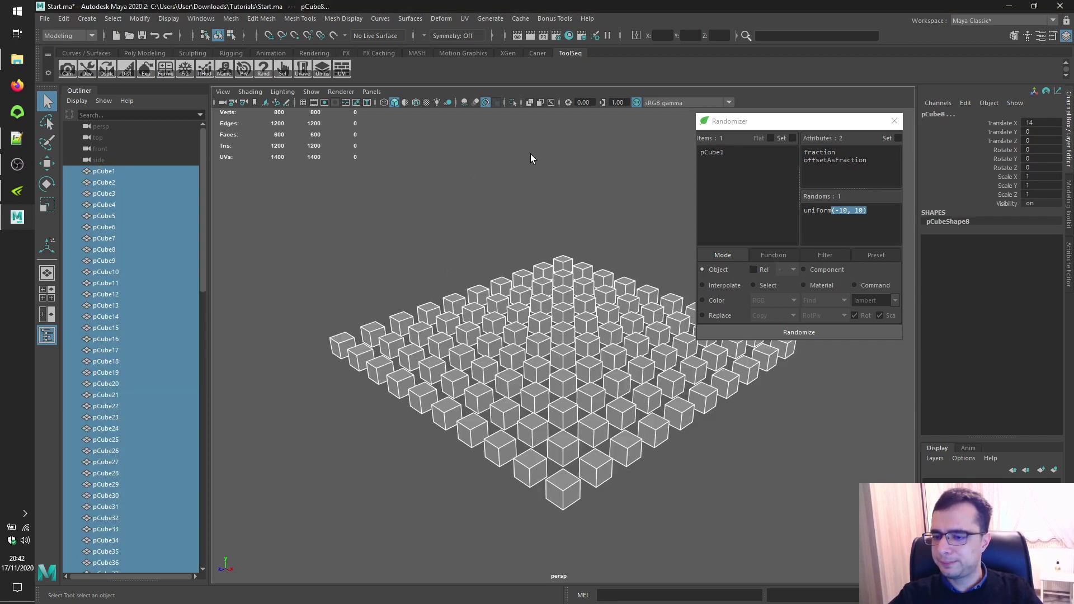
pyautogui.click(733, 142)
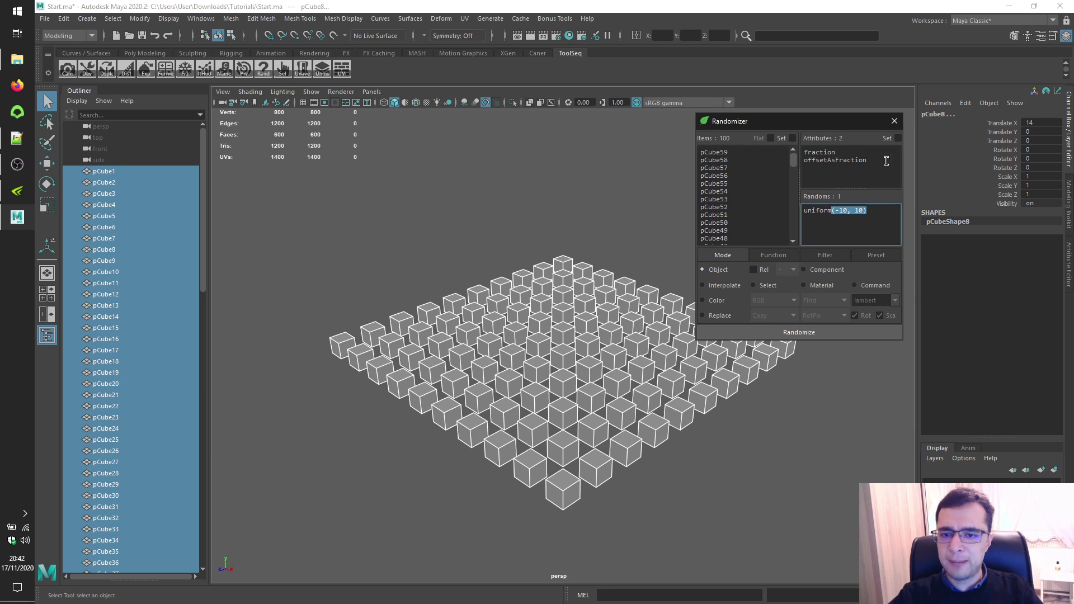
# Load Rotate X, Y and Z as the Randomizer attributes and set the random expression to uniform(-90, 90)
pyautogui.moveTo(1011, 152); pyautogui.dragTo(1016, 169)
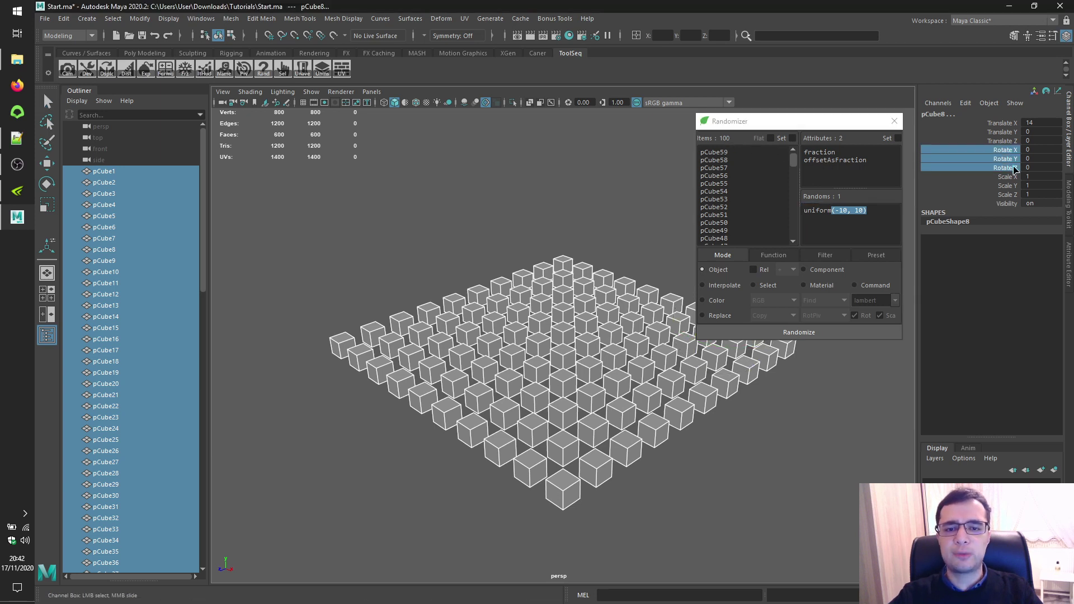
pyautogui.click(855, 140)
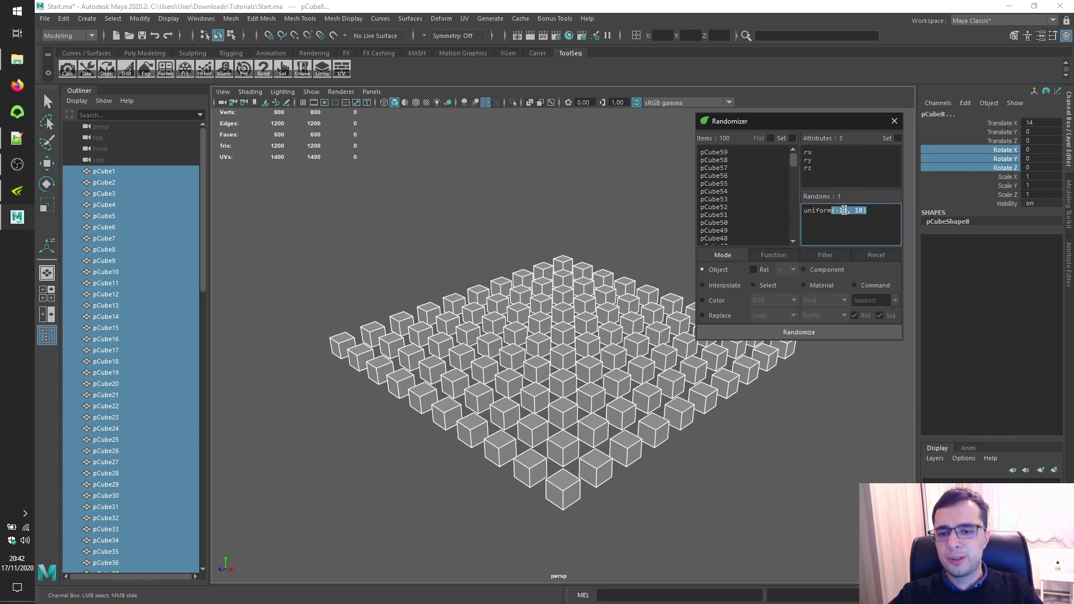
pyautogui.doubleClick(844, 210)
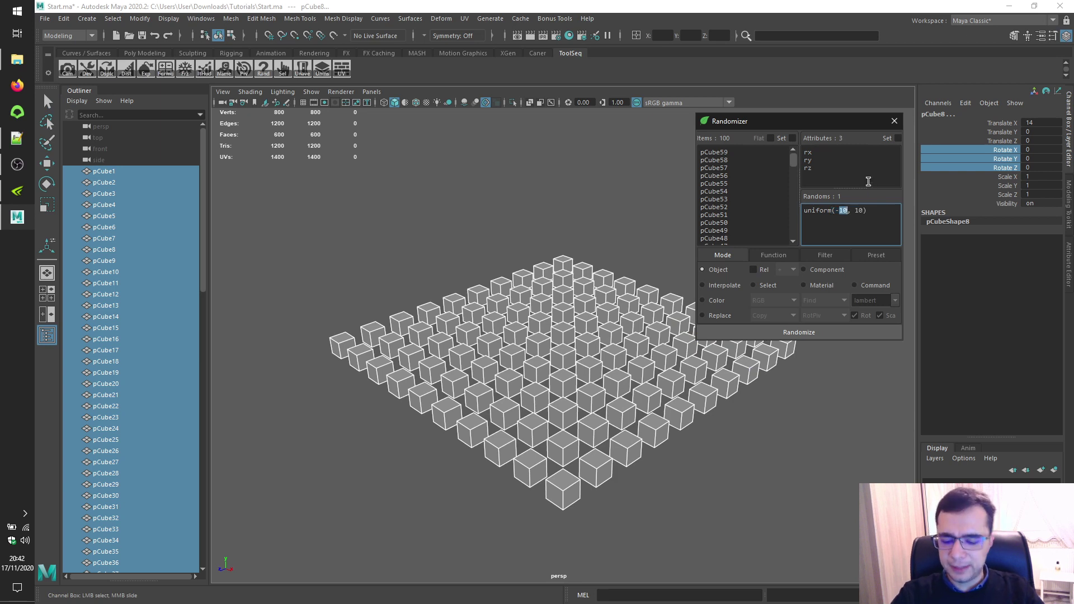
pyautogui.write('90')
pyautogui.doubleClick(859, 210)
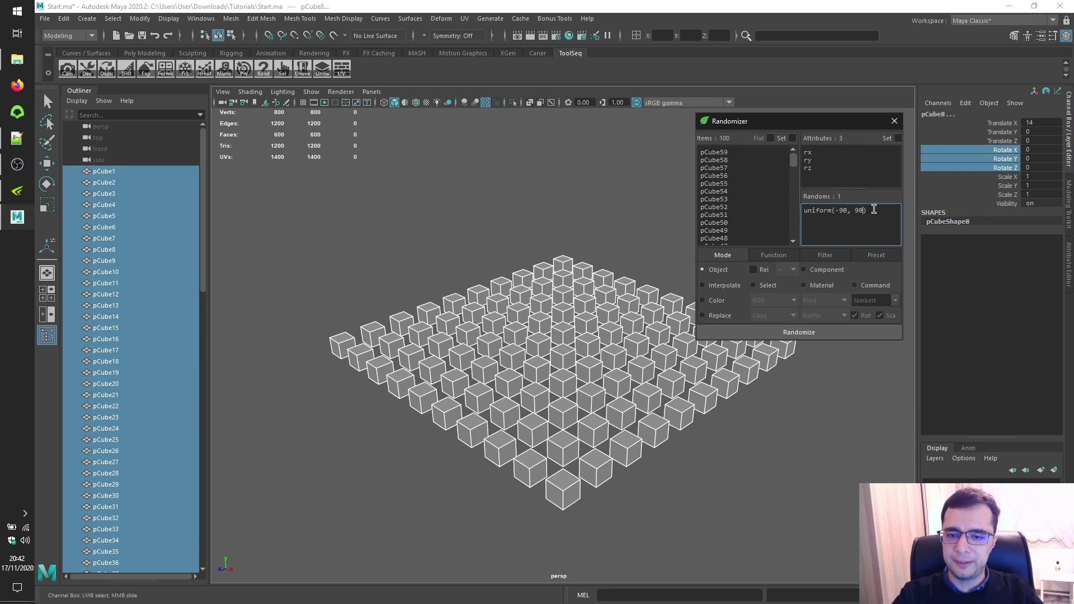
pyautogui.write('90')
# Move the Randomizer window clear of the grid, deselect the cubes, and randomize their rotations repeatedly
pyautogui.moveTo(789, 127); pyautogui.dragTo(805, 79)
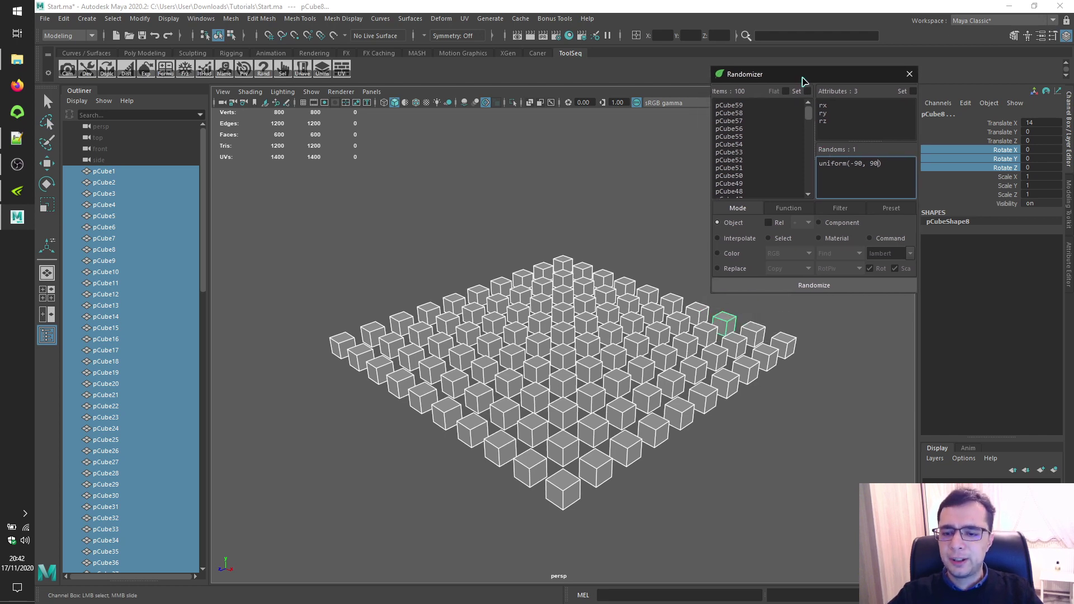
pyautogui.click(633, 197)
pyautogui.click(814, 285)
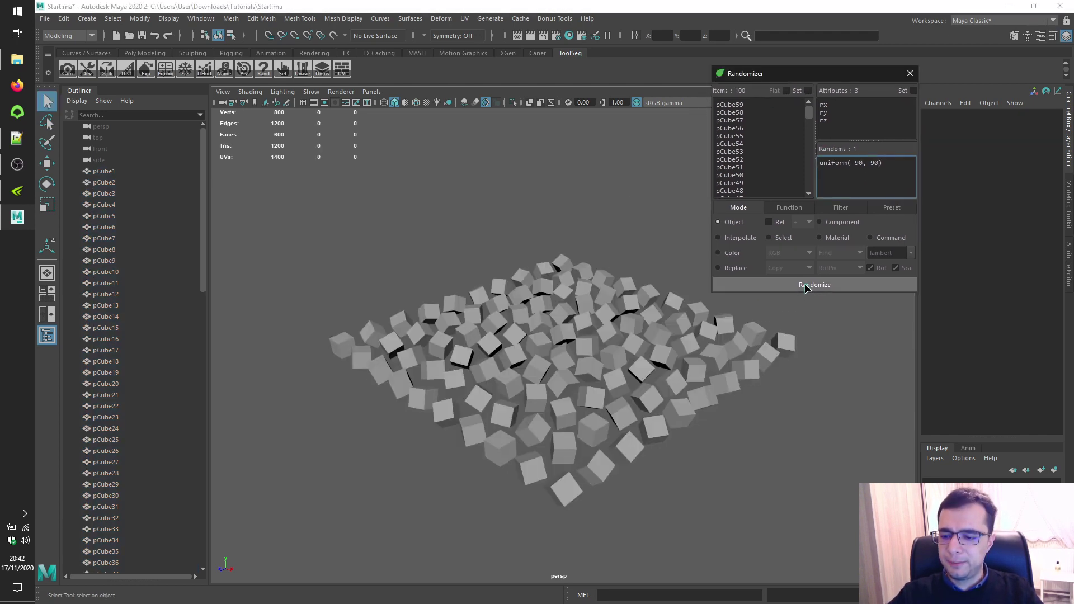
pyautogui.click(815, 285)
pyautogui.click(814, 285)
pyautogui.click(814, 285)
pyautogui.click(815, 285)
pyautogui.click(814, 284)
pyautogui.click(814, 285)
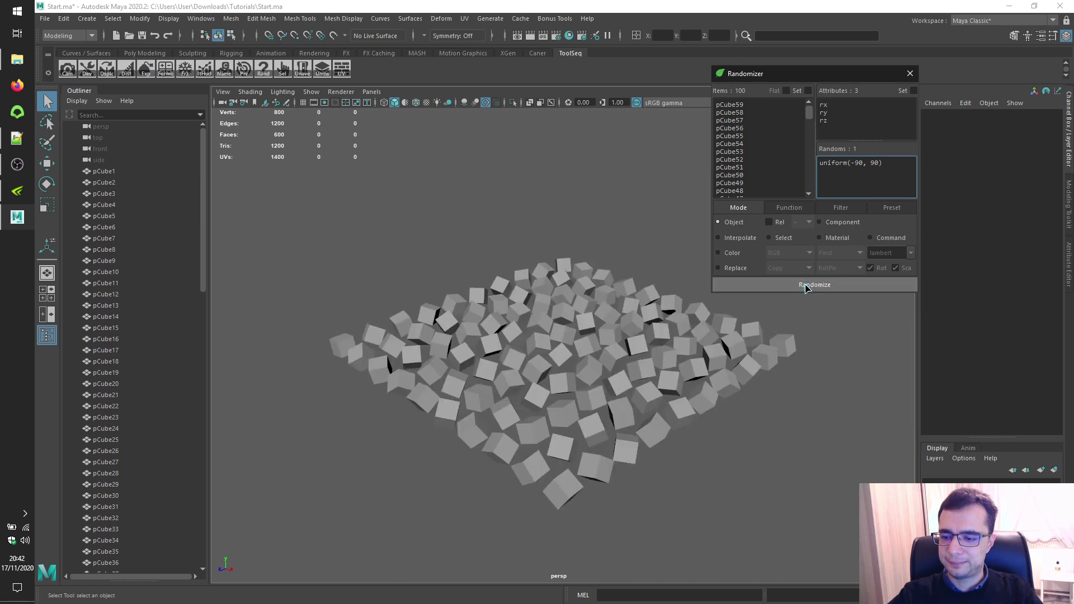
pyautogui.click(814, 285)
pyautogui.click(815, 285)
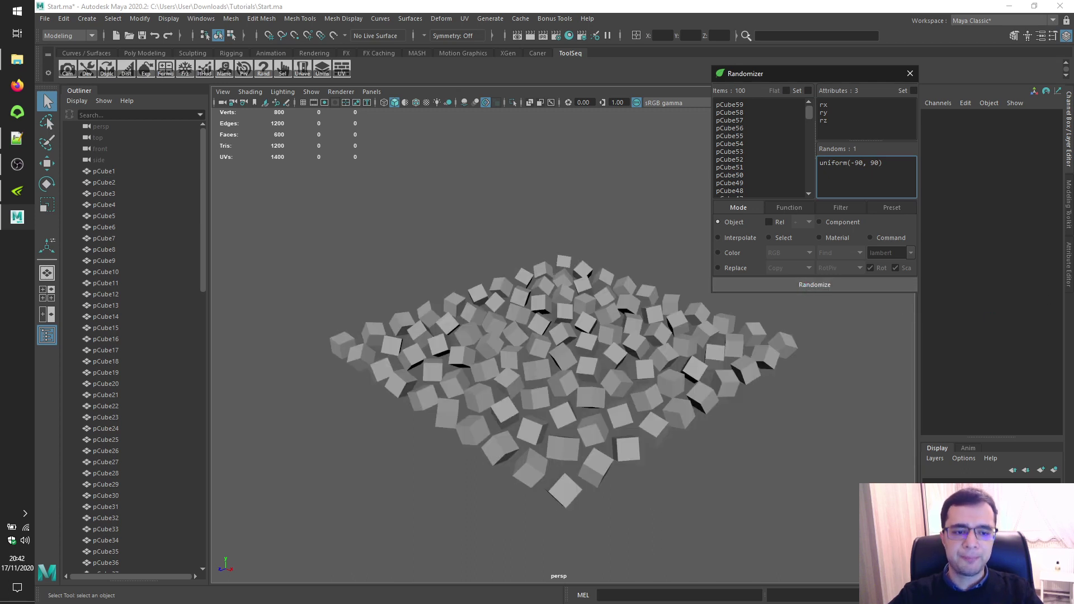
# Select all cubes in the grid and reset their Rotate X, Y and Z values to 0
pyautogui.hotkey('alt', 'Tab')
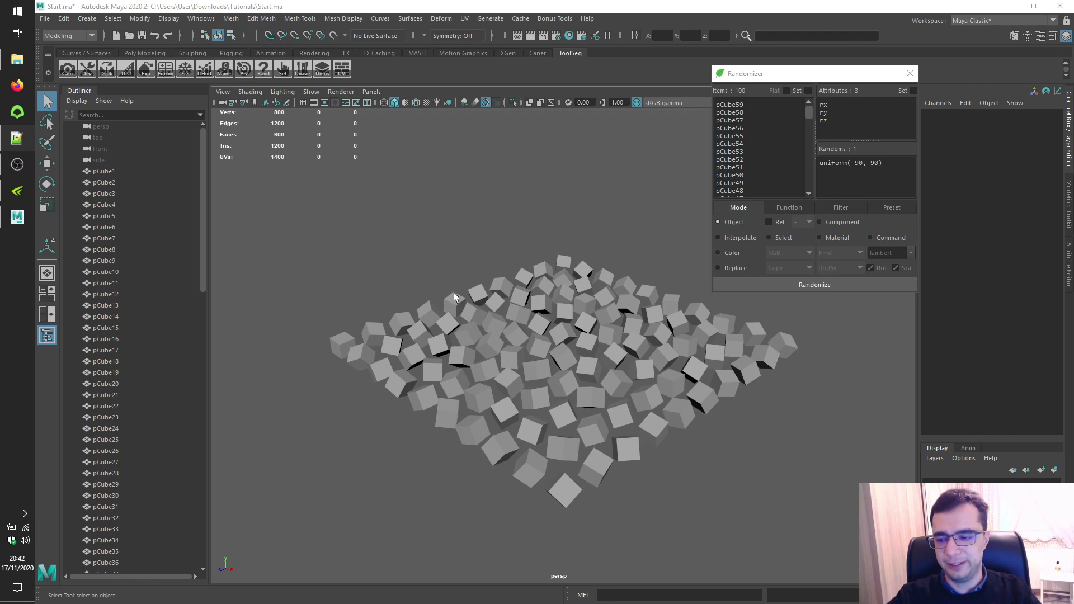
pyautogui.moveTo(263, 199); pyautogui.dragTo(855, 545)
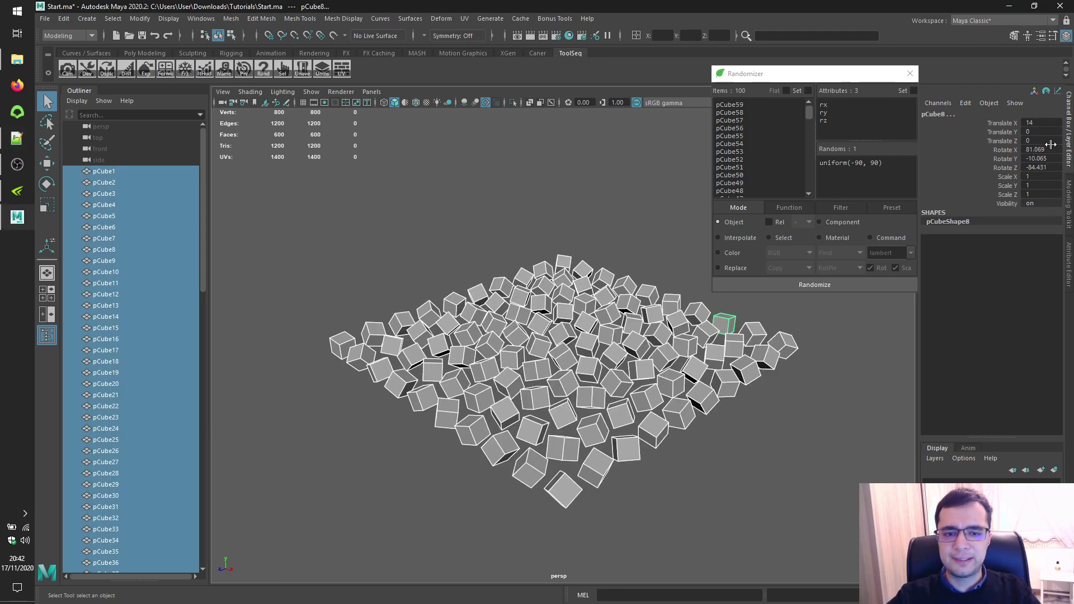
pyautogui.moveTo(1052, 155); pyautogui.dragTo(1052, 168)
pyautogui.write('0')
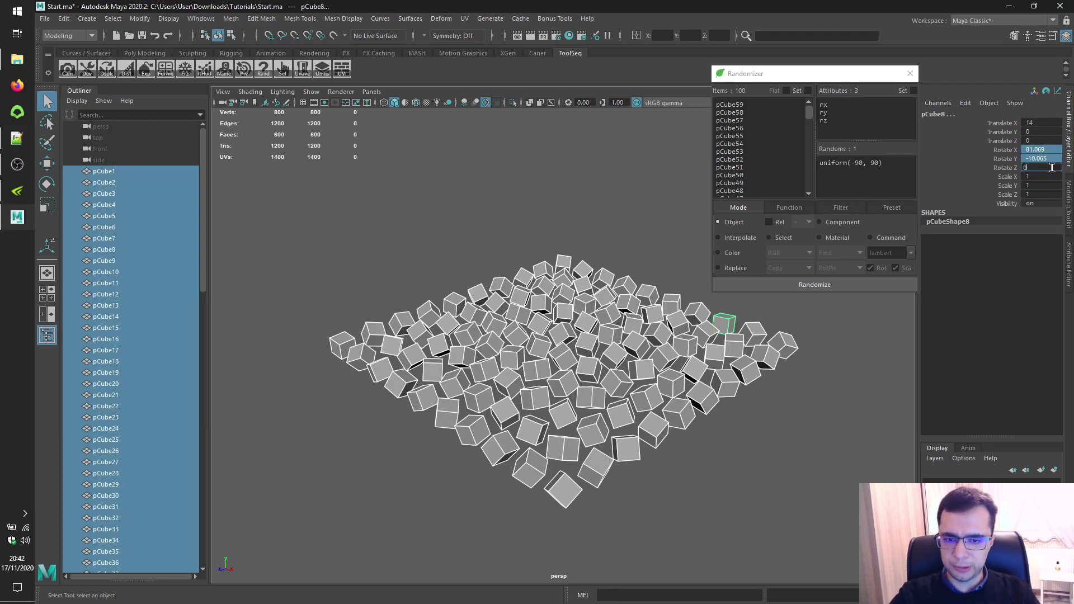
pyautogui.press('Return')
# Open the Cameras tool, deselect the cubes, and switch the viewport to the top camera above the grid
pyautogui.click(67, 68)
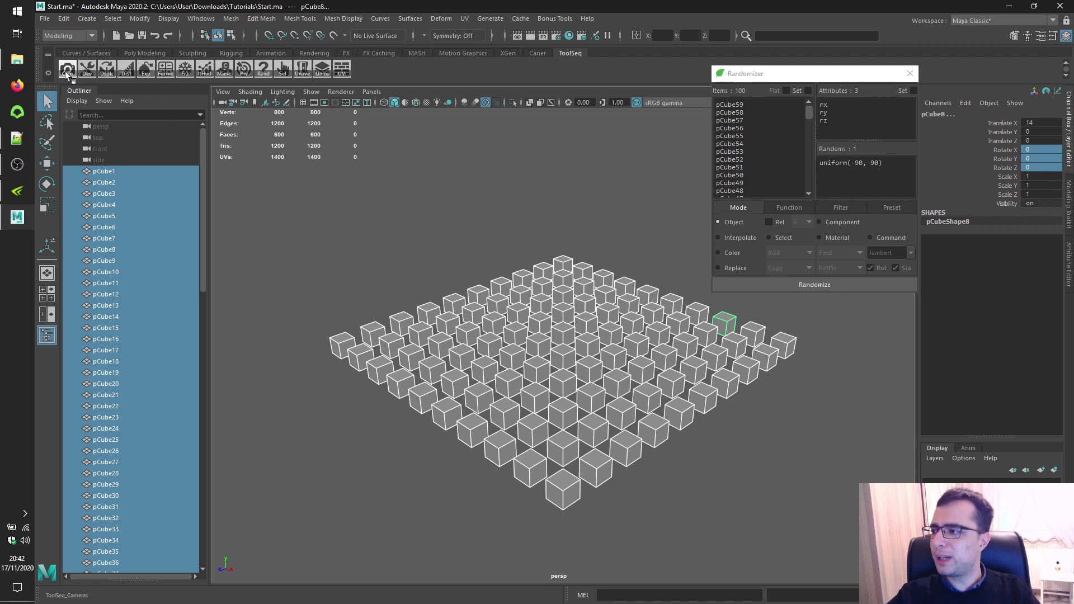
pyautogui.moveTo(547, 291); pyautogui.dragTo(300, 191)
pyautogui.click(412, 216)
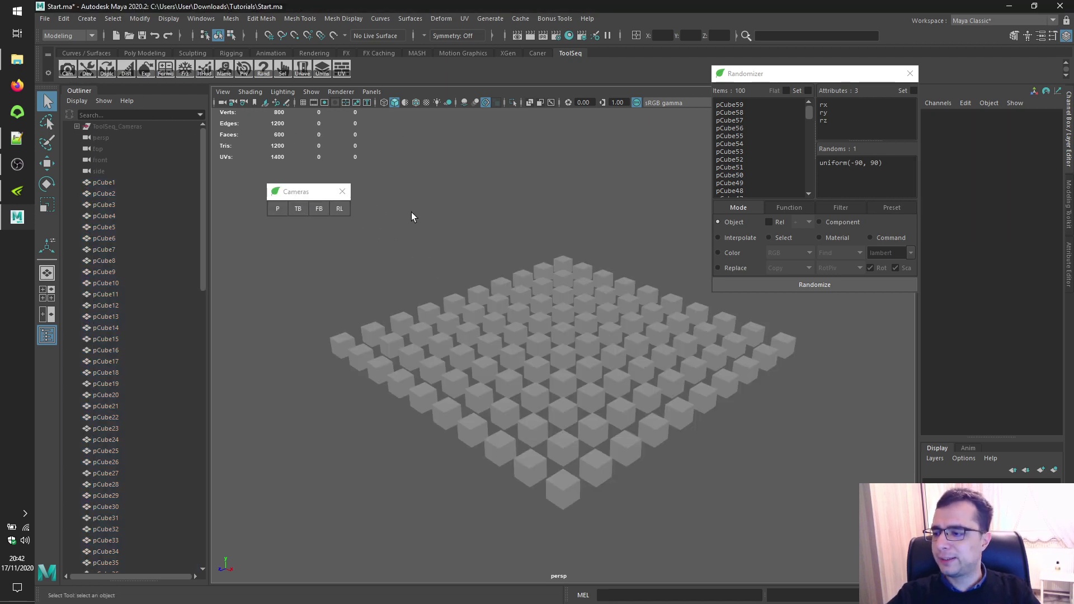
pyautogui.click(298, 208)
pyautogui.scroll(-5, 475, 275)
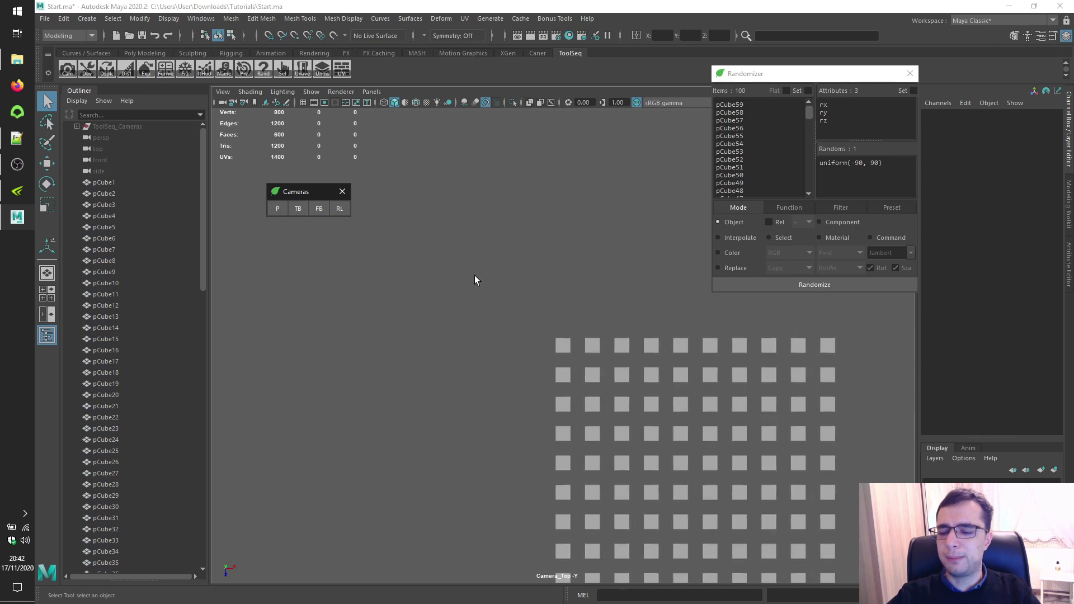
pyautogui.keyDown('alt'); pyautogui.moveTo(575, 325); pyautogui.dragTo(474, 298, button='middle'); pyautogui.keyUp('alt')
pyautogui.scroll(3, 474, 298)
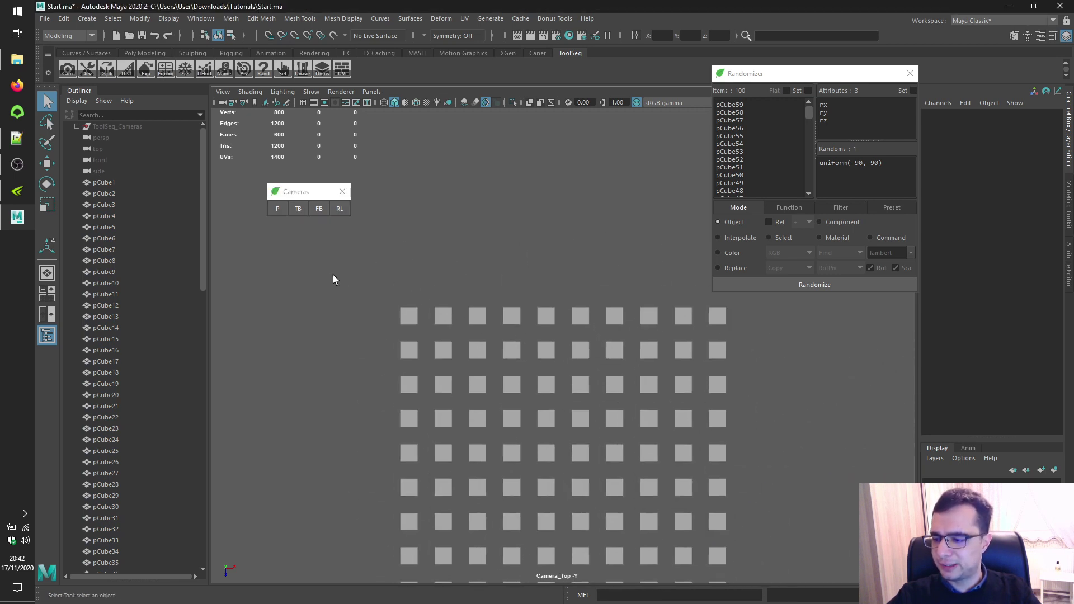
# Enable the Set option for the Randomizer items and replace the item list with the first row of cubes as one set
pyautogui.moveTo(339, 283); pyautogui.dragTo(767, 334)
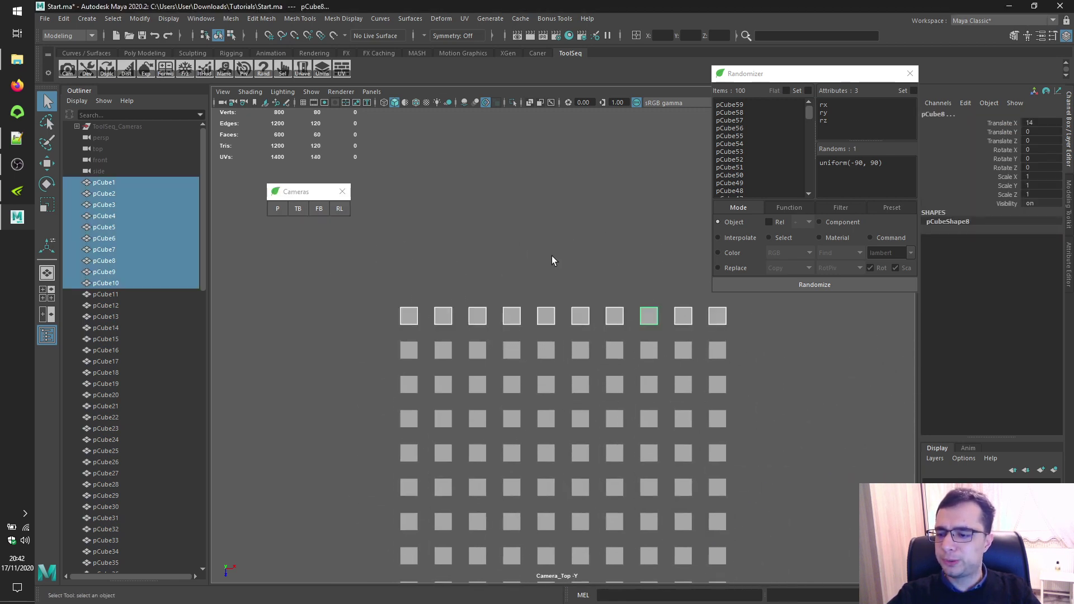
pyautogui.keyDown('alt'); pyautogui.moveTo(551, 256); pyautogui.dragTo(477, 228, button='middle'); pyautogui.keyUp('alt')
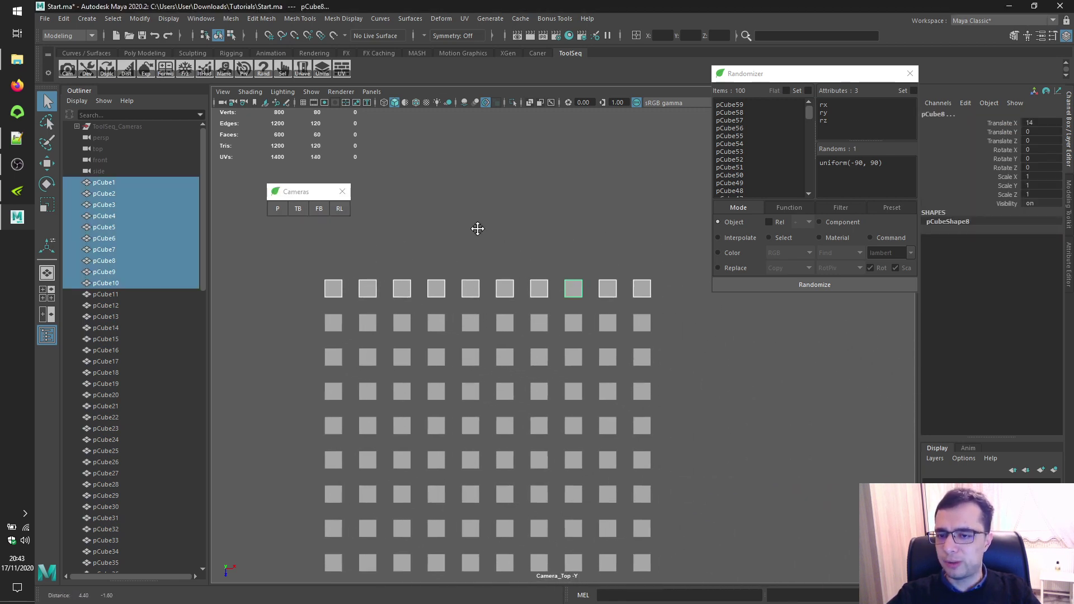
pyautogui.click(808, 91)
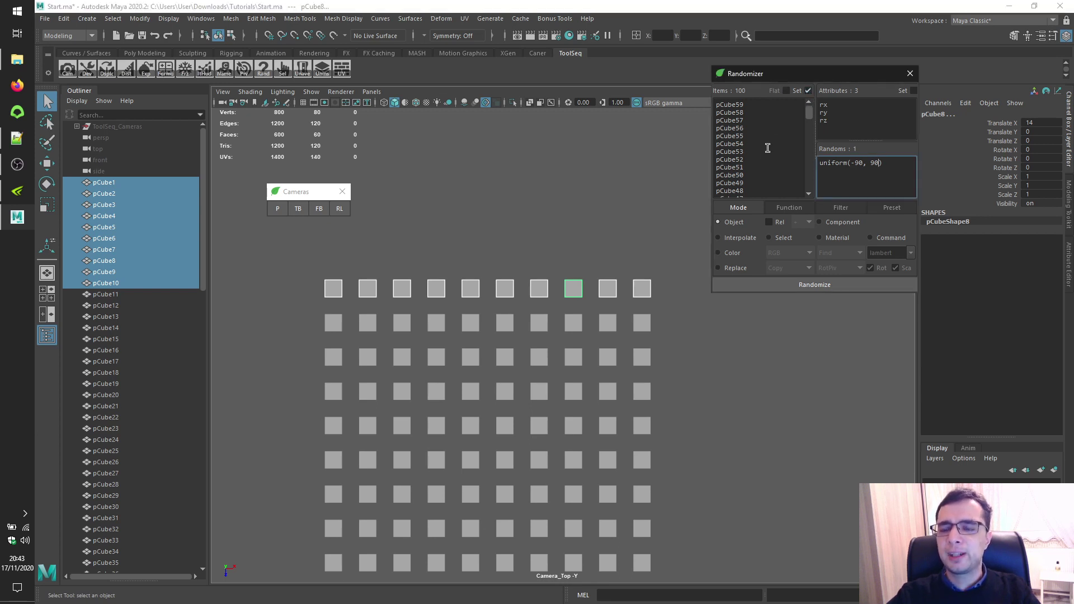
pyautogui.click(752, 95)
pyautogui.click(750, 92)
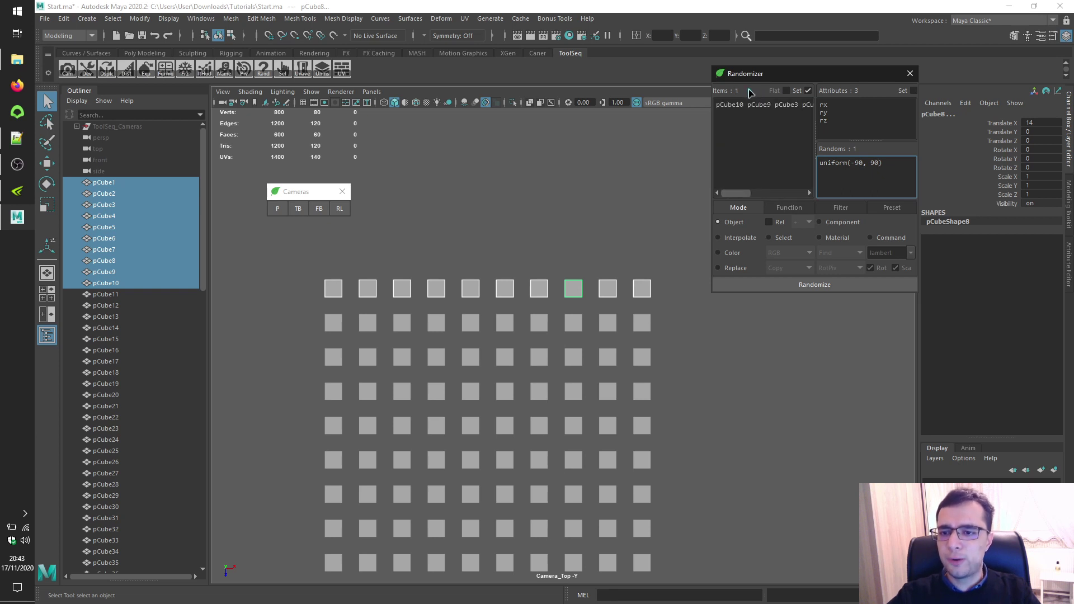
# Add the second through sixth rows of cubes to the Randomizer items, each row as its own set
pyautogui.click(254, 297)
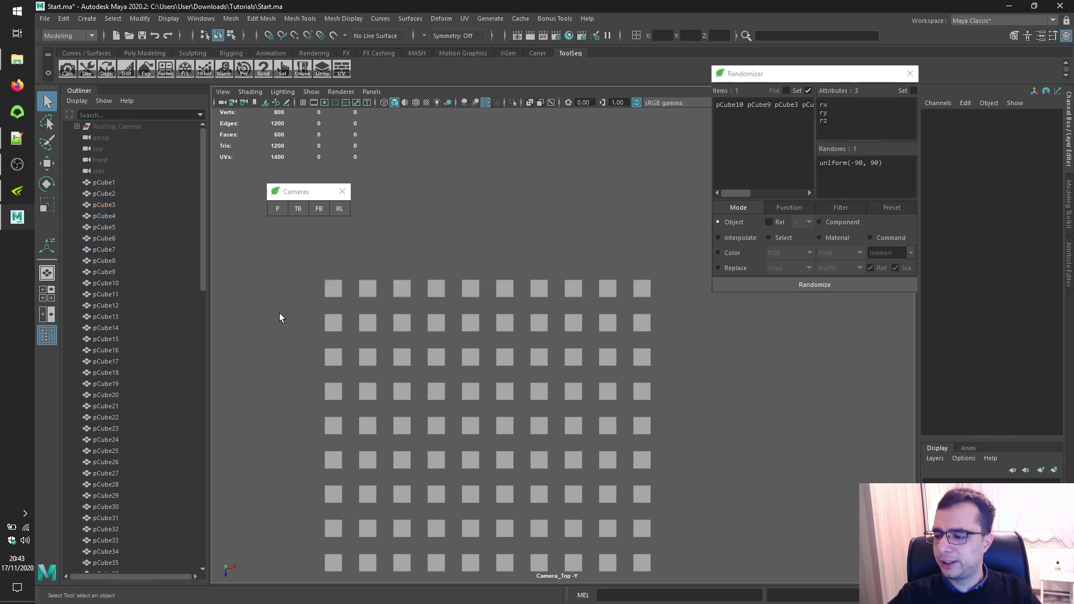
pyautogui.moveTo(280, 312); pyautogui.dragTo(685, 348)
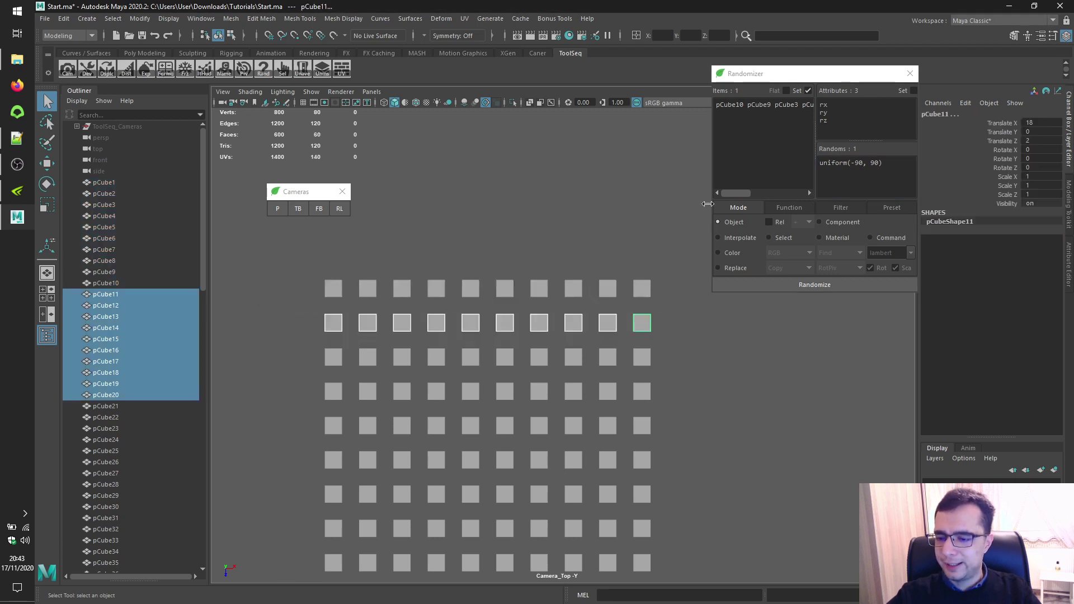
pyautogui.click(755, 96)
pyautogui.moveTo(300, 340); pyautogui.dragTo(676, 381)
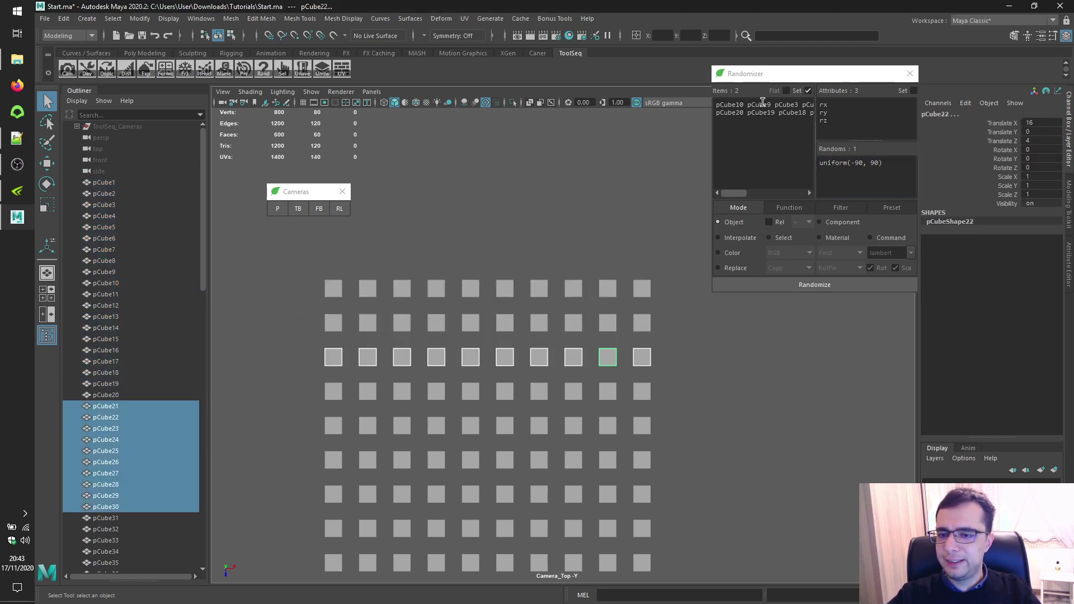
pyautogui.click(759, 93)
pyautogui.moveTo(298, 383); pyautogui.dragTo(674, 411)
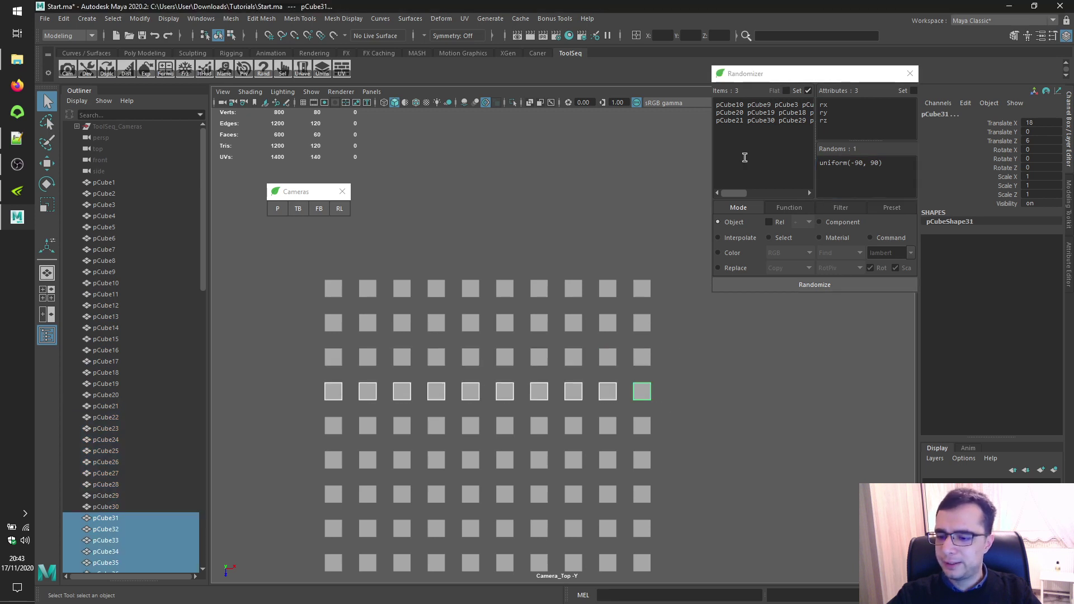
pyautogui.click(744, 94)
pyautogui.moveTo(292, 419); pyautogui.dragTo(660, 430)
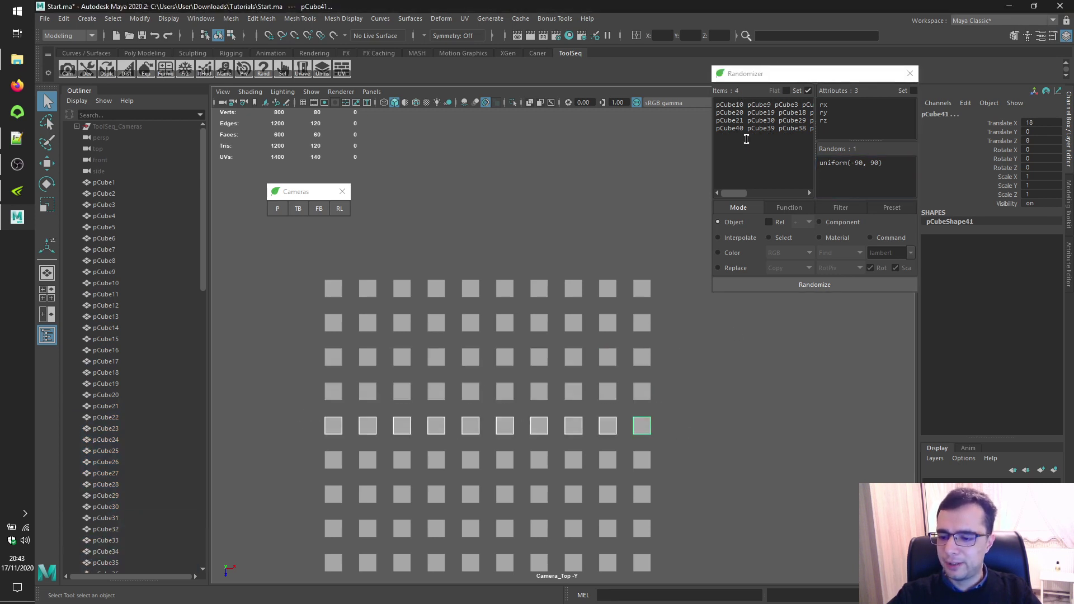
pyautogui.click(744, 101)
pyautogui.moveTo(296, 452); pyautogui.dragTo(701, 470)
pyautogui.click(760, 94)
# Add the seventh through tenth rows of cubes to the Randomizer items, each row as its own set
pyautogui.keyDown('alt'); pyautogui.moveTo(452, 489); pyautogui.dragTo(442, 386, button='middle'); pyautogui.keyUp('alt')
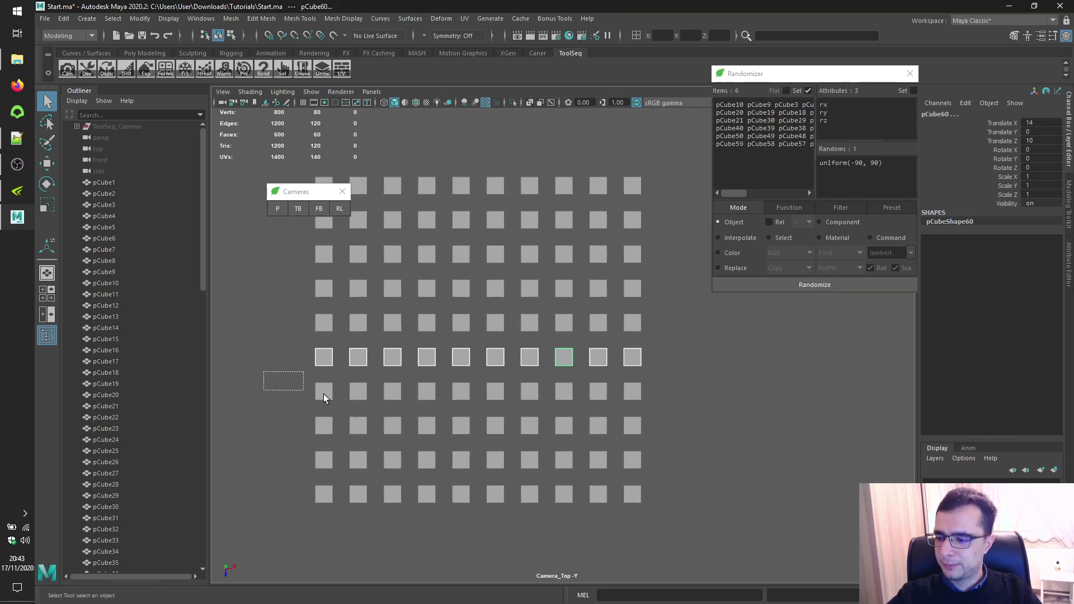
pyautogui.moveTo(324, 393); pyautogui.dragTo(655, 417)
pyautogui.click(755, 94)
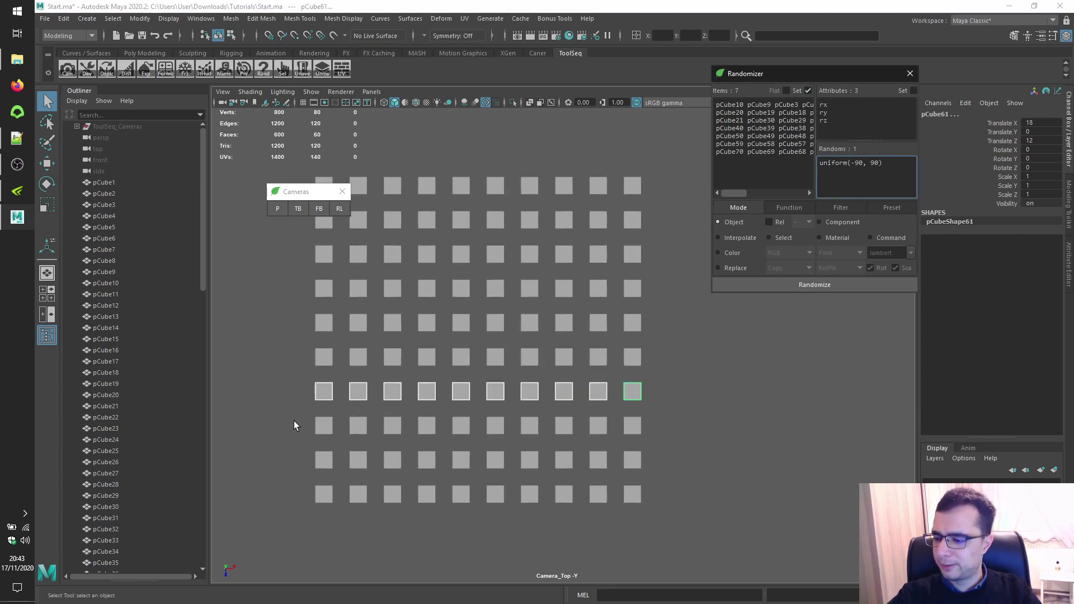
pyautogui.moveTo(295, 425); pyautogui.dragTo(722, 432)
pyautogui.click(759, 94)
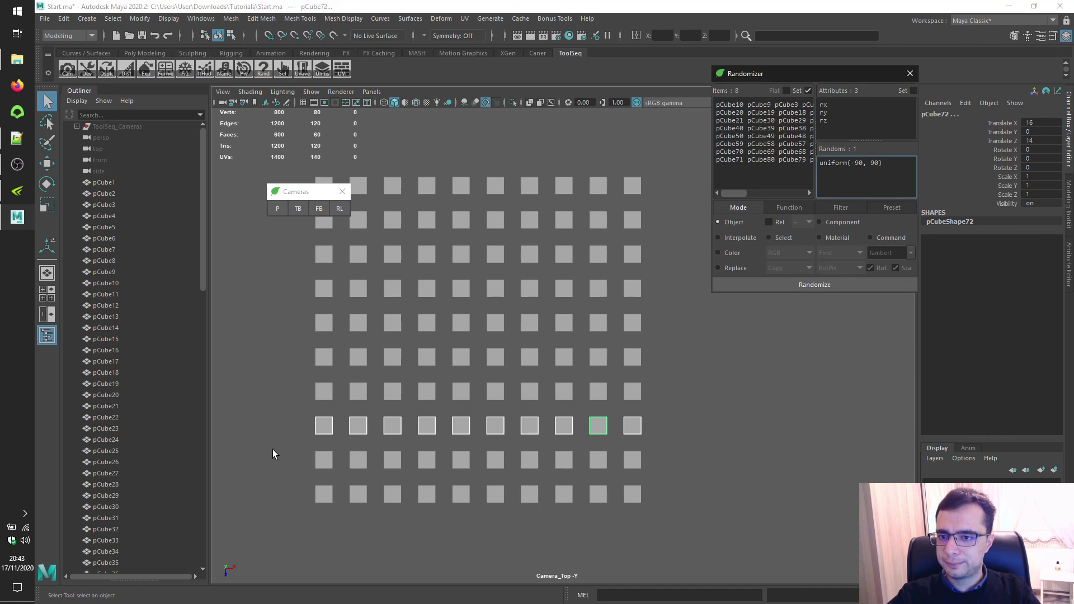
pyautogui.moveTo(273, 450); pyautogui.dragTo(679, 473)
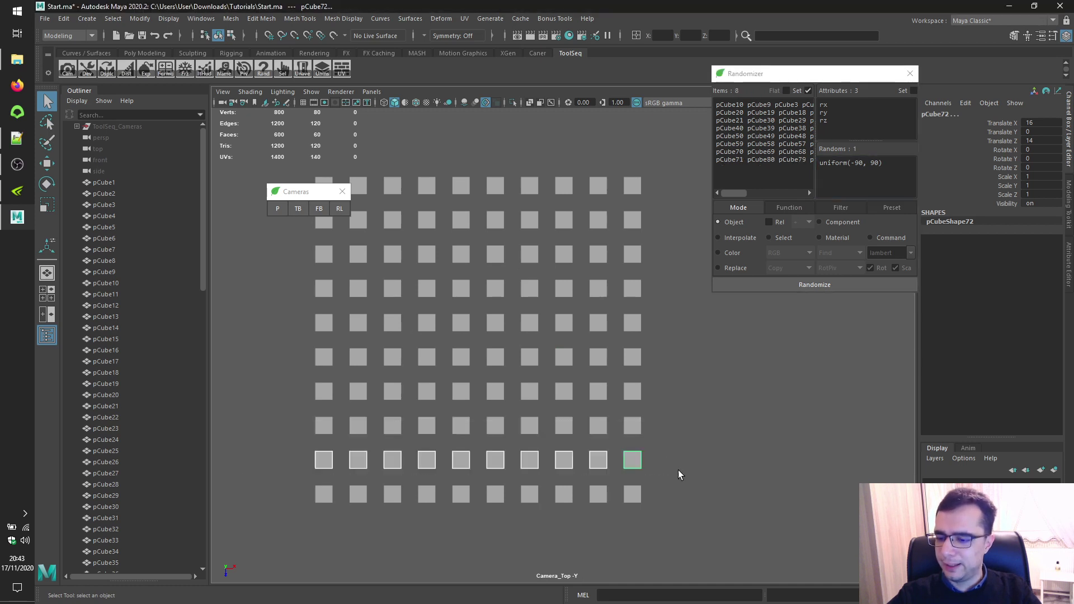
pyautogui.click(754, 94)
pyautogui.moveTo(260, 485); pyautogui.dragTo(672, 507)
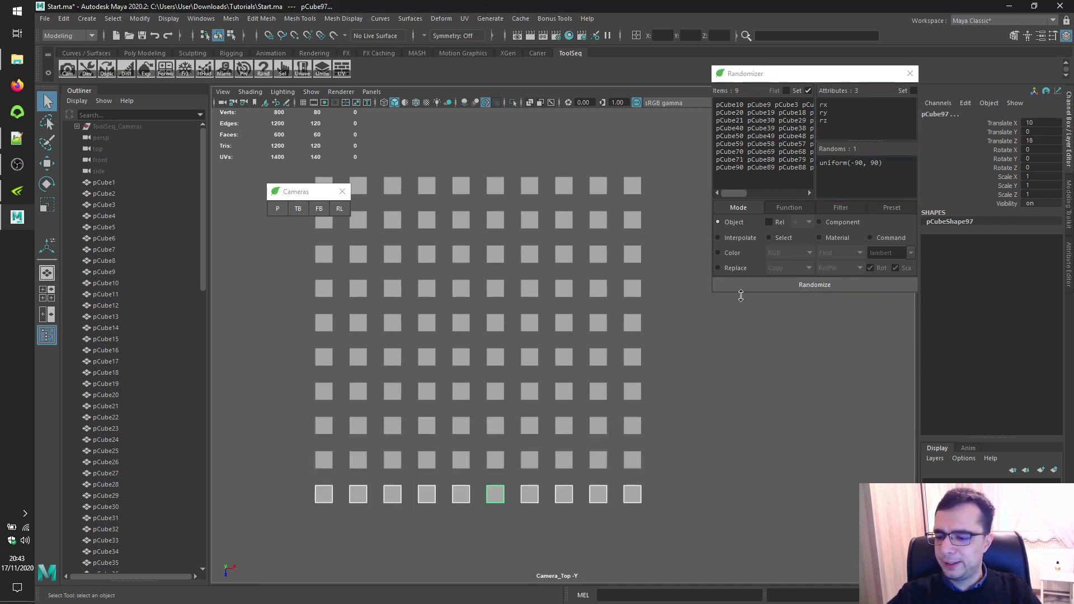
pyautogui.click(755, 95)
# Switch the viewport back to the perspective camera with the Cameras tool, deselect the cubes, and frame the whole grid
pyautogui.moveTo(295, 193); pyautogui.dragTo(240, 191)
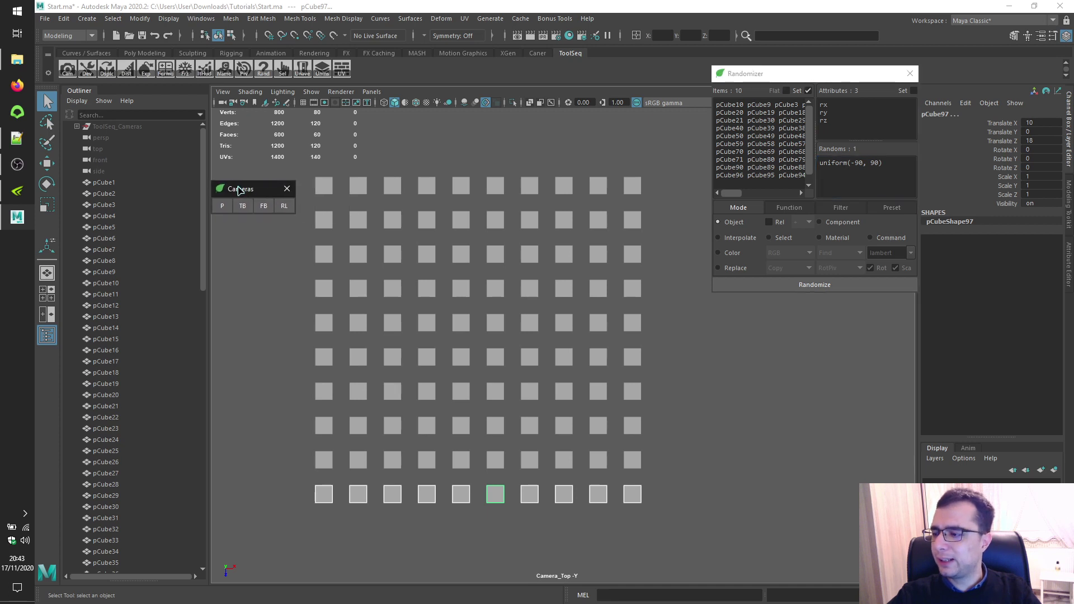
pyautogui.click(222, 206)
pyautogui.click(498, 319)
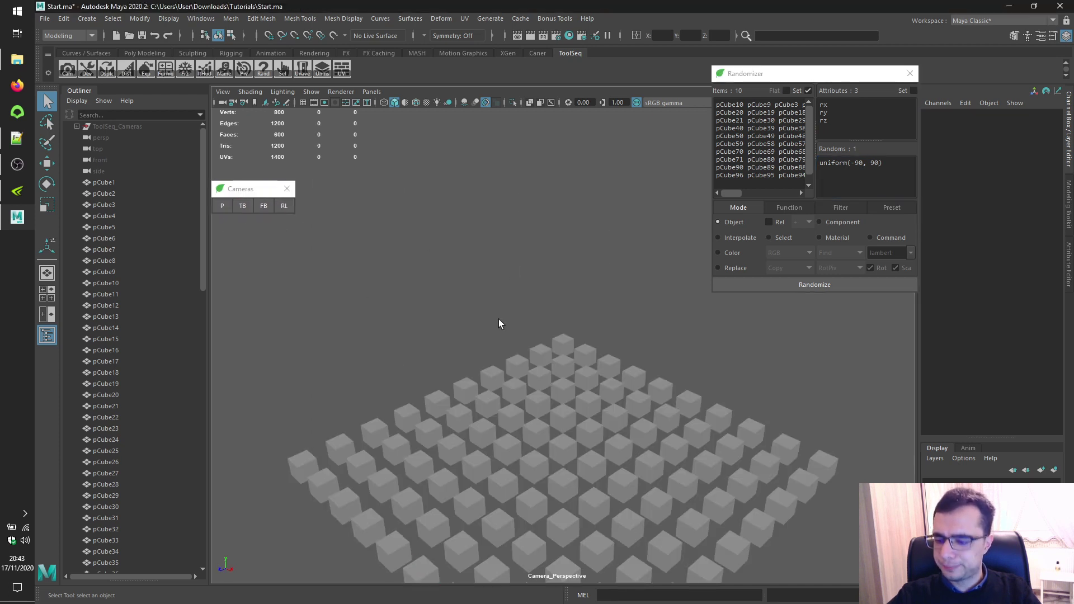
pyautogui.press('f')
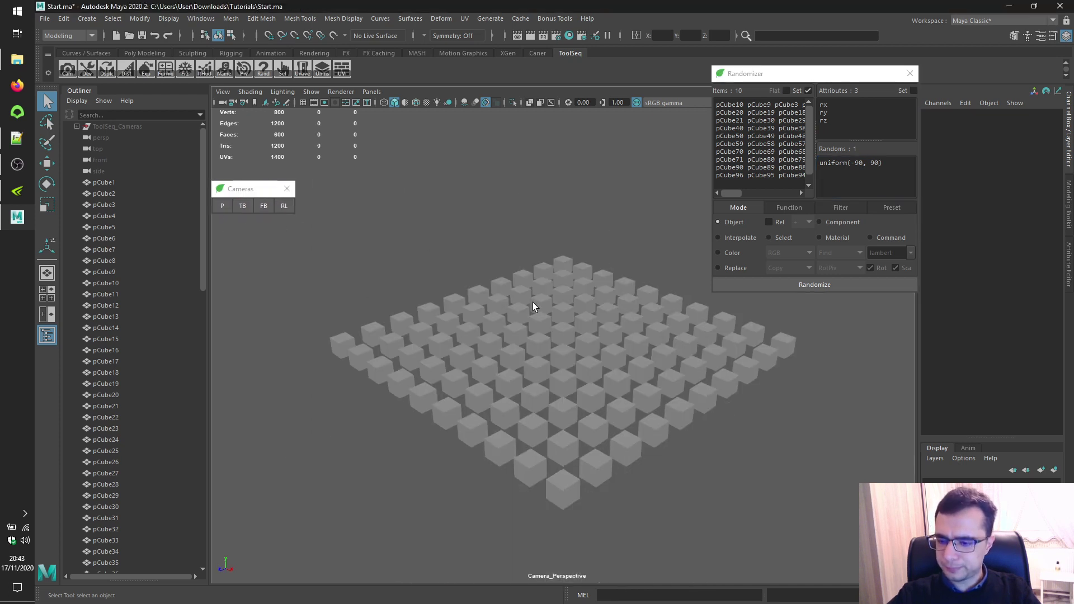
# Randomize the cube rotations repeatedly with each row treated as one set
pyautogui.click(791, 285)
pyautogui.click(793, 285)
pyautogui.click(794, 285)
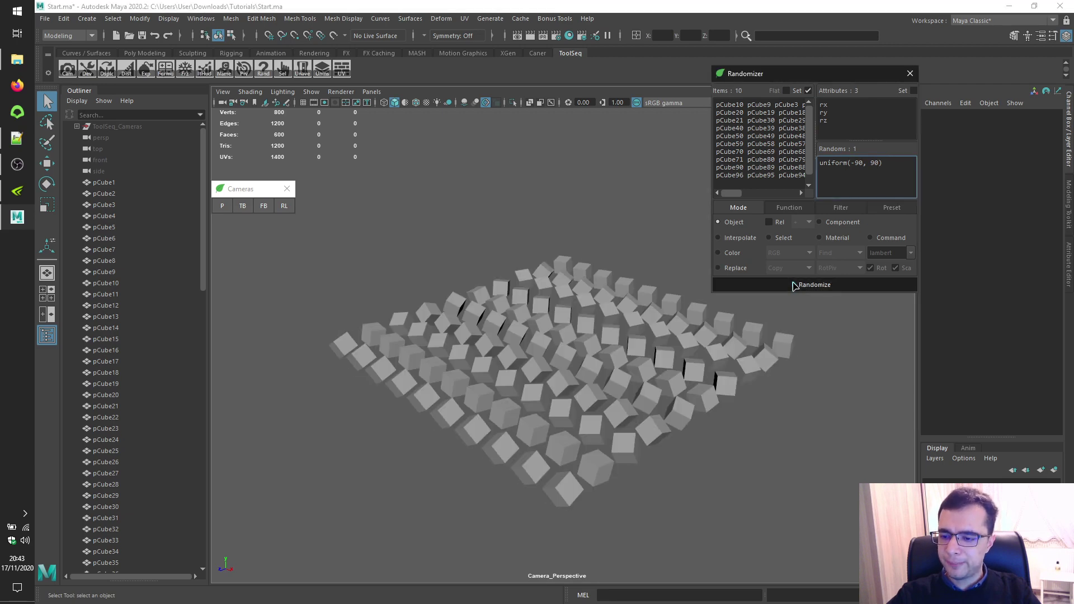
pyautogui.click(794, 286)
pyautogui.click(793, 286)
pyautogui.click(794, 286)
pyautogui.click(794, 286)
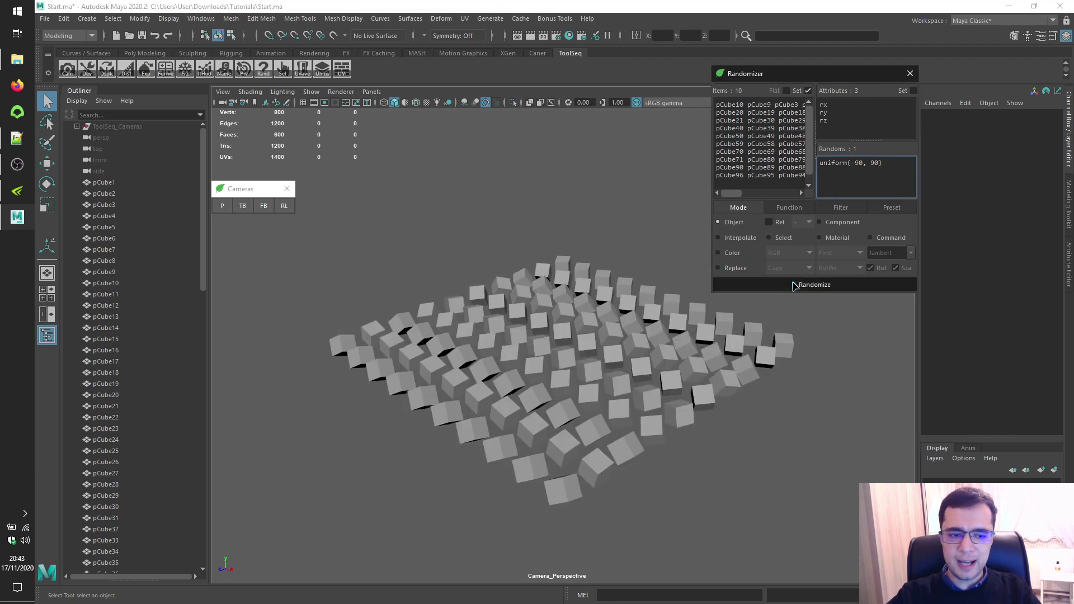
pyautogui.click(794, 285)
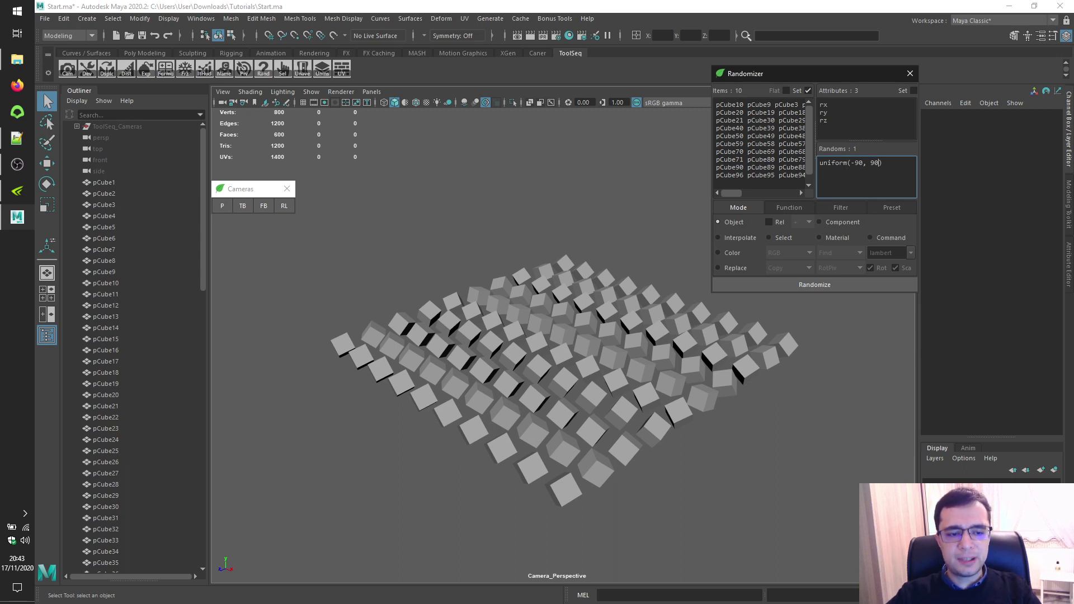
pyautogui.click(826, 287)
pyautogui.click(827, 287)
pyautogui.click(825, 287)
pyautogui.click(826, 286)
pyautogui.click(826, 285)
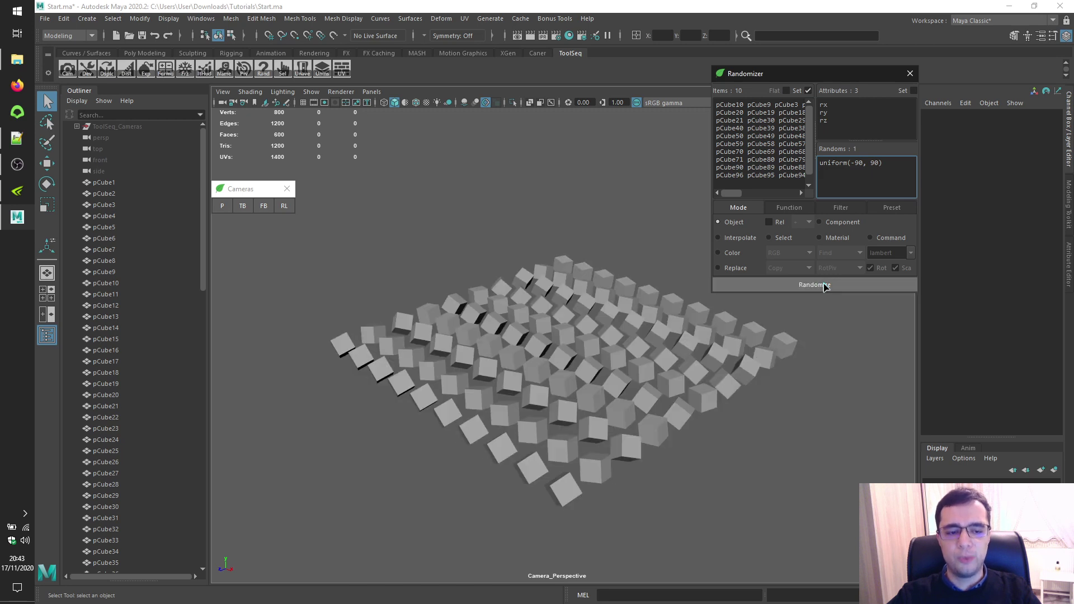
# Enable the Set option for the Randomizer attributes and load one cube's Rotate X, Y and Z as a single attribute set
pyautogui.hotkey('alt', 'Tab')
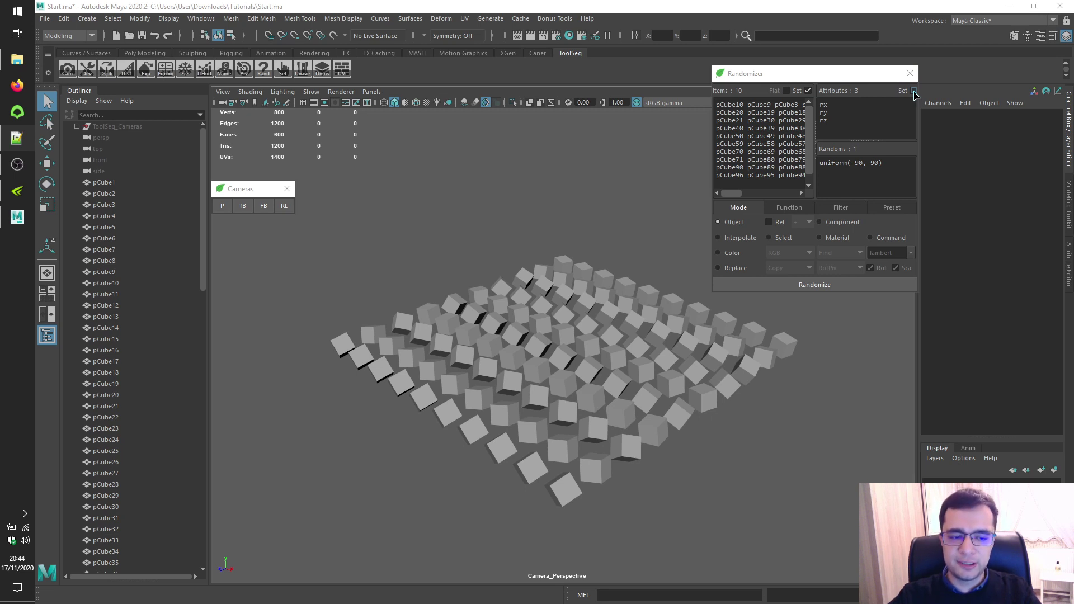
pyautogui.moveTo(837, 73); pyautogui.dragTo(775, 85)
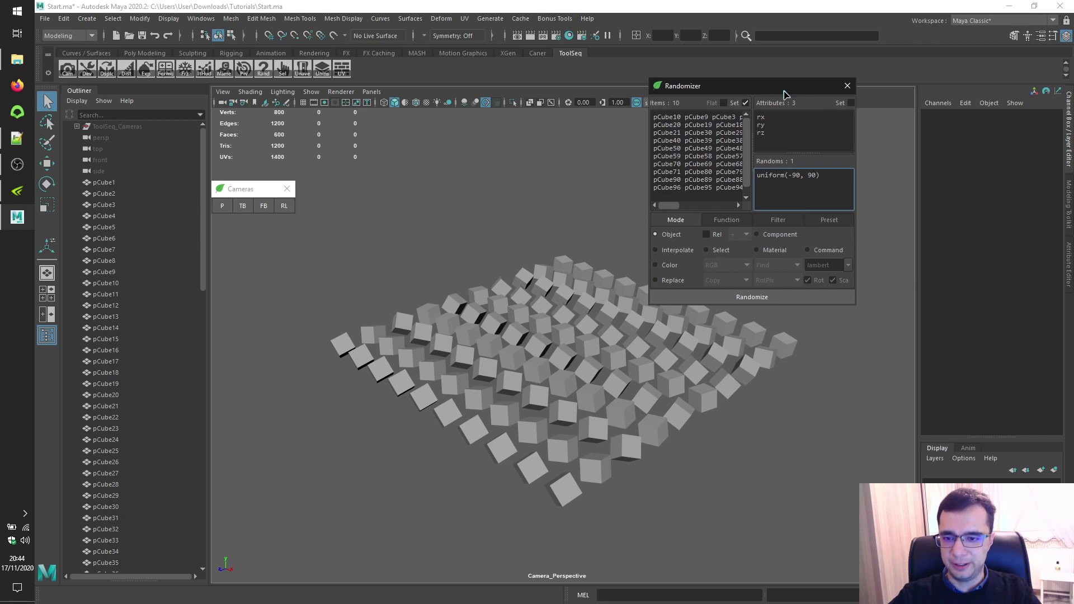
pyautogui.click(850, 104)
pyautogui.click(582, 287)
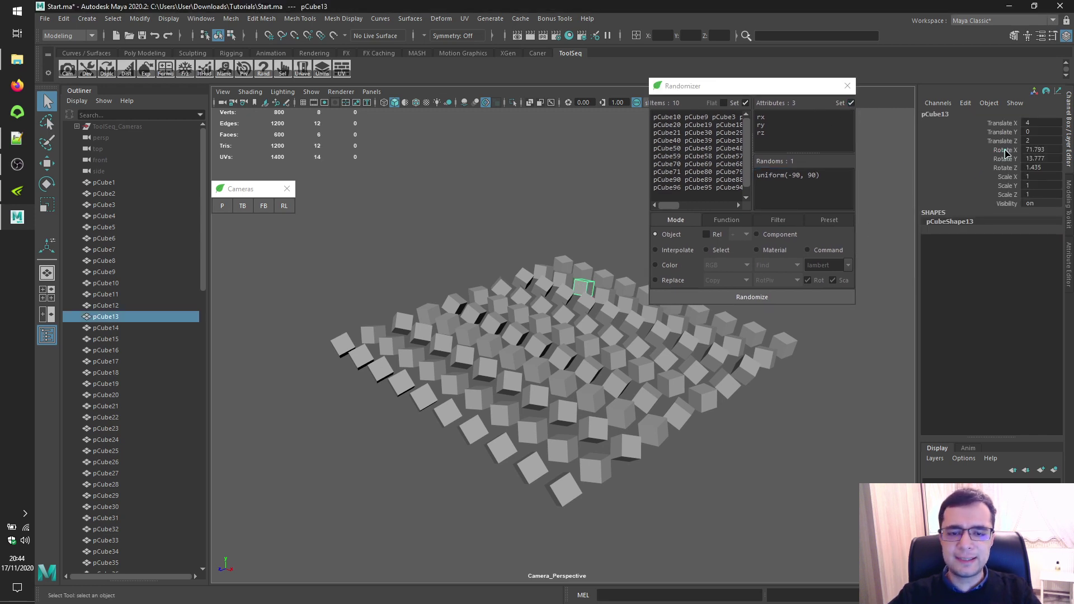
pyautogui.moveTo(1005, 150); pyautogui.dragTo(1005, 167)
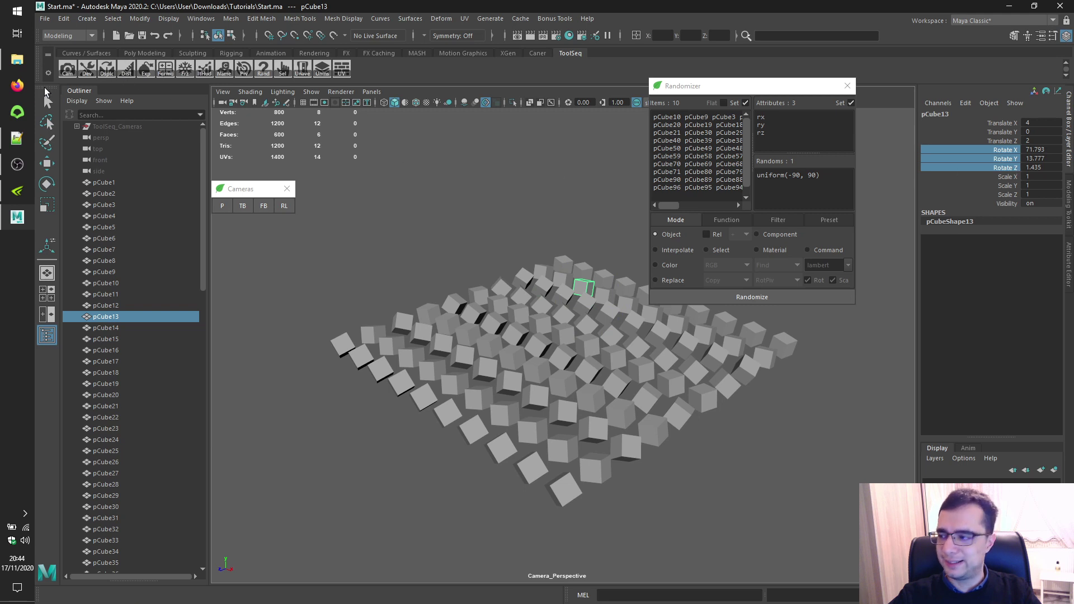
pyautogui.click(809, 103)
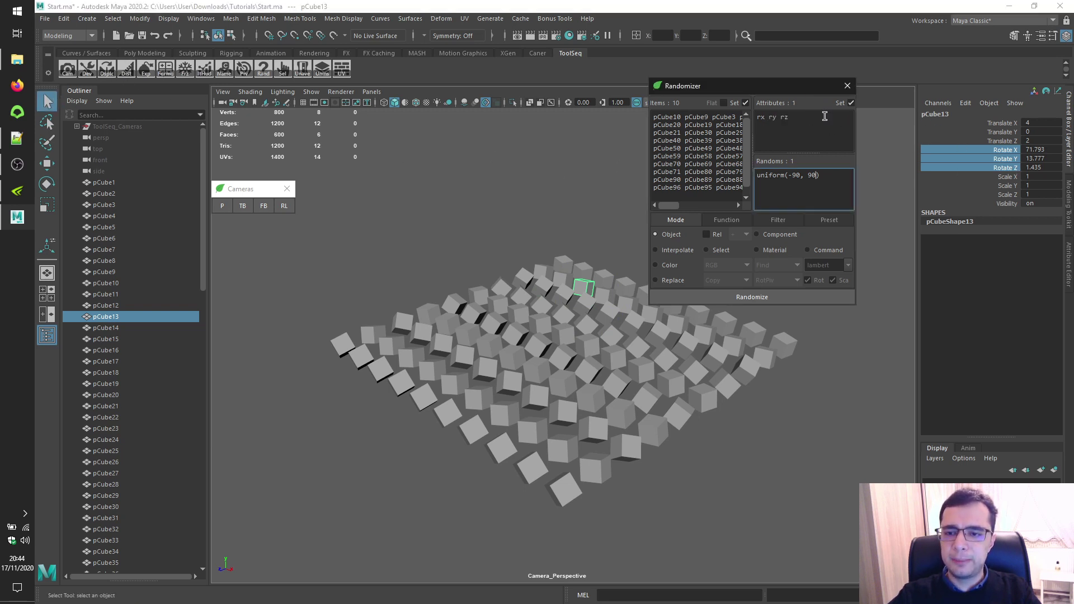
pyautogui.click(769, 117)
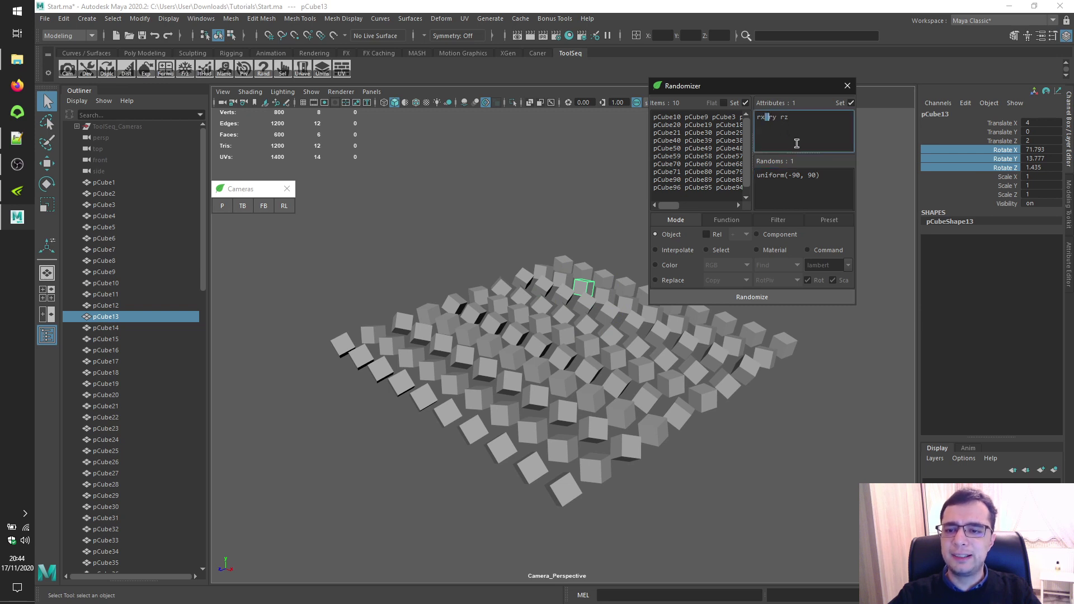
pyautogui.click(779, 117)
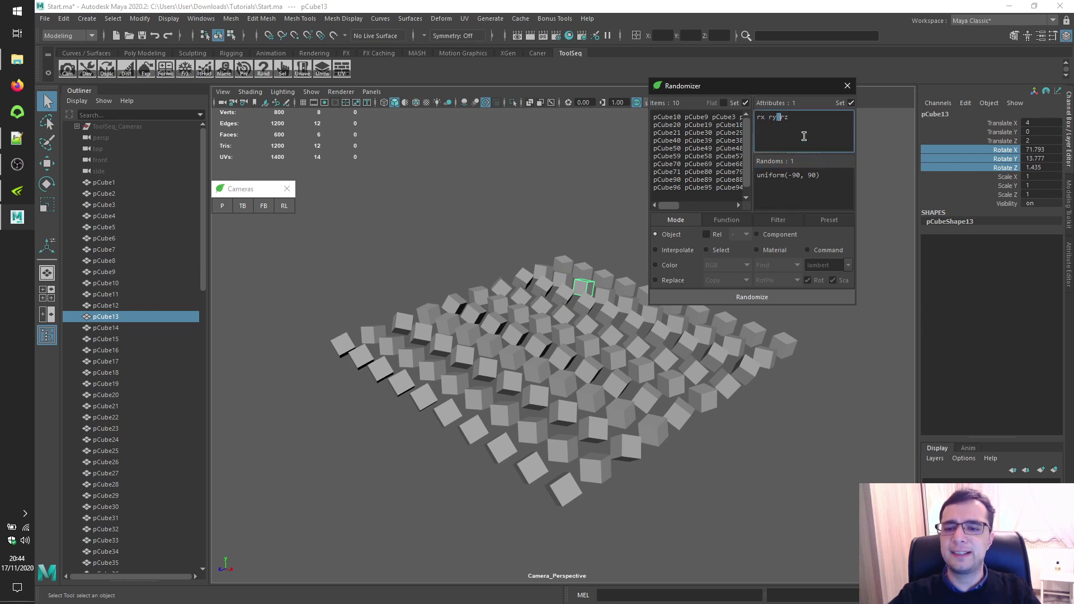
# Deselect the cube and randomize the grid's rotations several times with Rotate X, Y and Z grouped as one attribute set
pyautogui.click(834, 339)
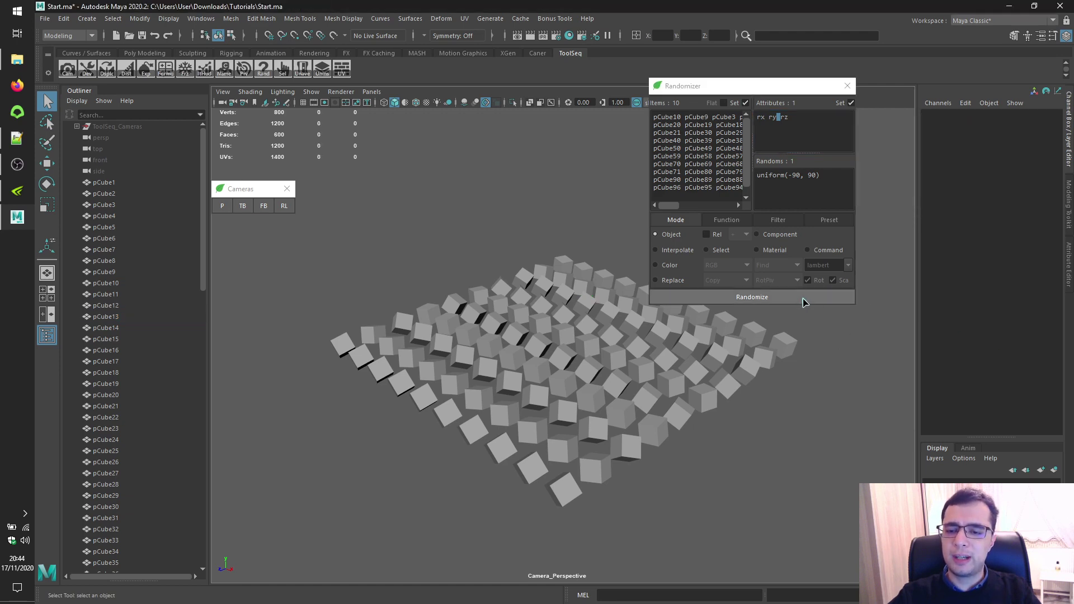
pyautogui.click(804, 302)
pyautogui.click(804, 301)
pyautogui.click(804, 301)
pyautogui.click(804, 301)
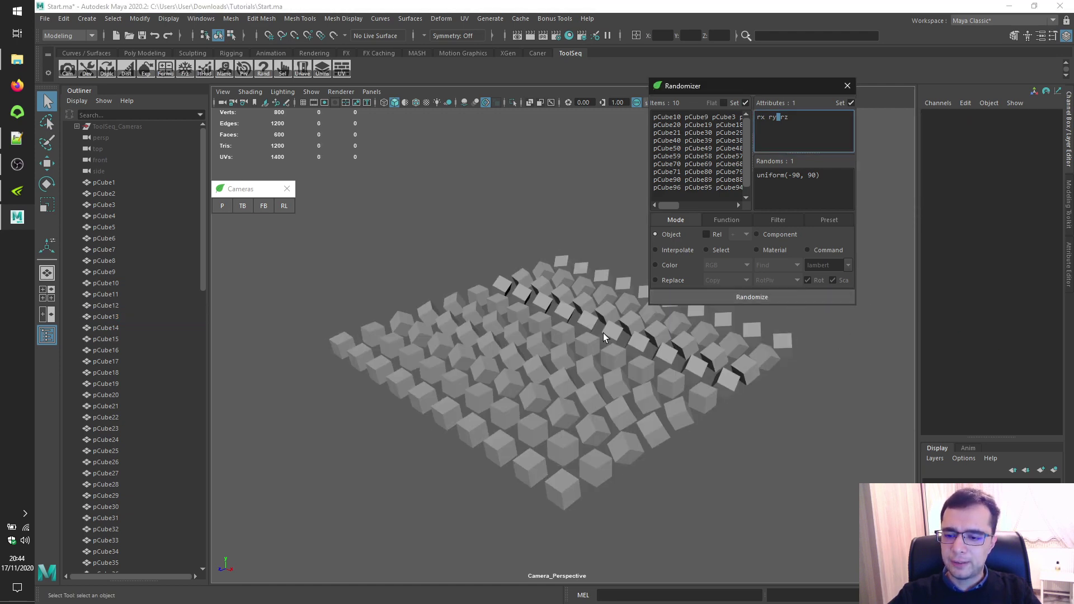
# Select a cube near the grid's centre and keep randomizing the rotations while comparing its Rotate X, Y and Z values
pyautogui.click(562, 332)
pyautogui.click(787, 298)
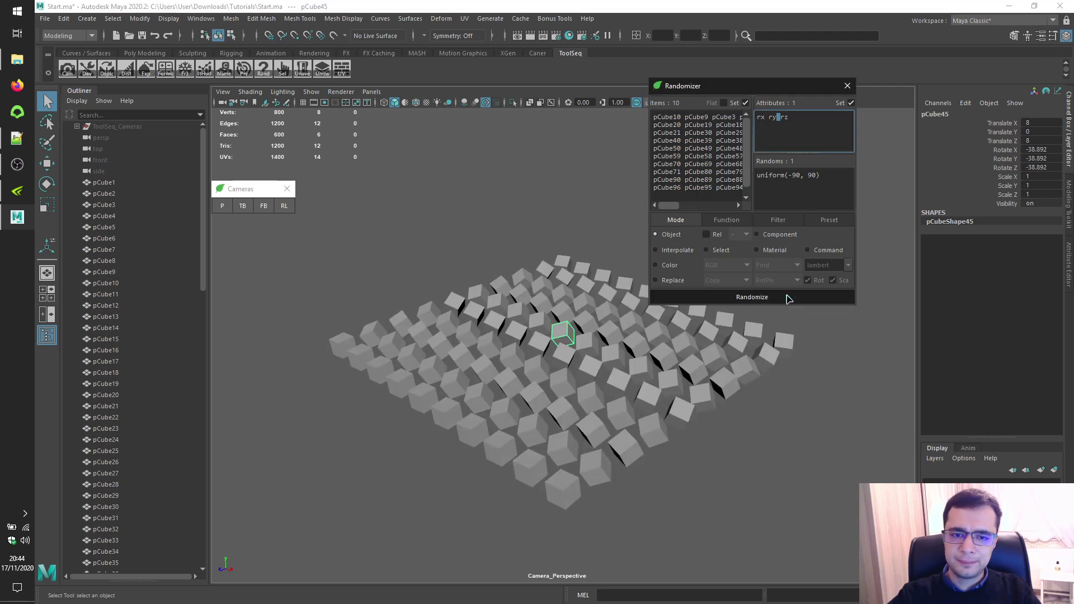
pyautogui.click(787, 298)
pyautogui.click(787, 298)
pyautogui.click(787, 298)
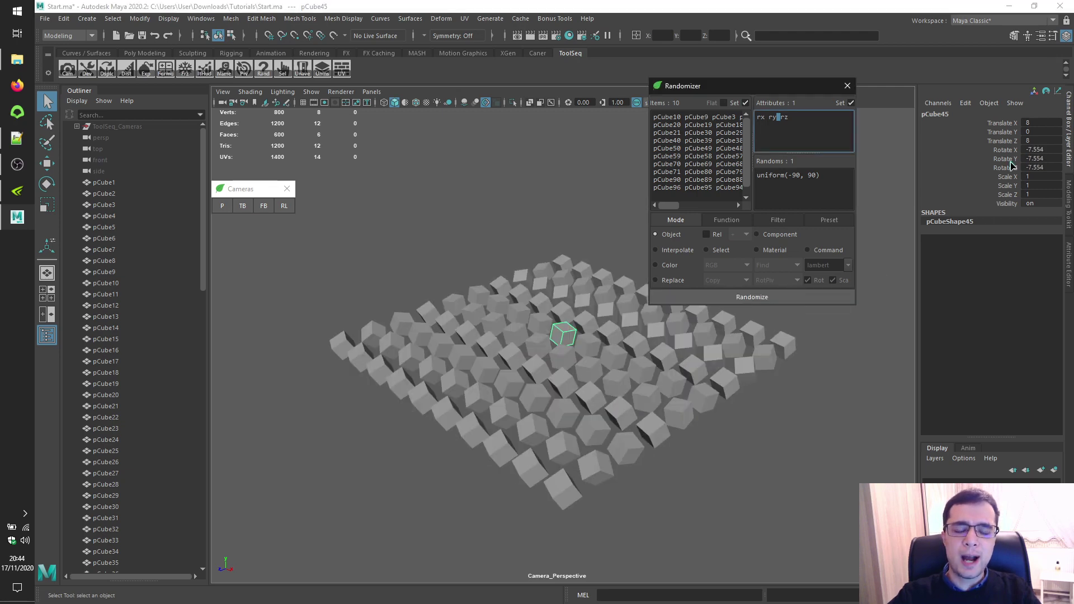
pyautogui.click(774, 298)
pyautogui.click(775, 297)
pyautogui.click(775, 298)
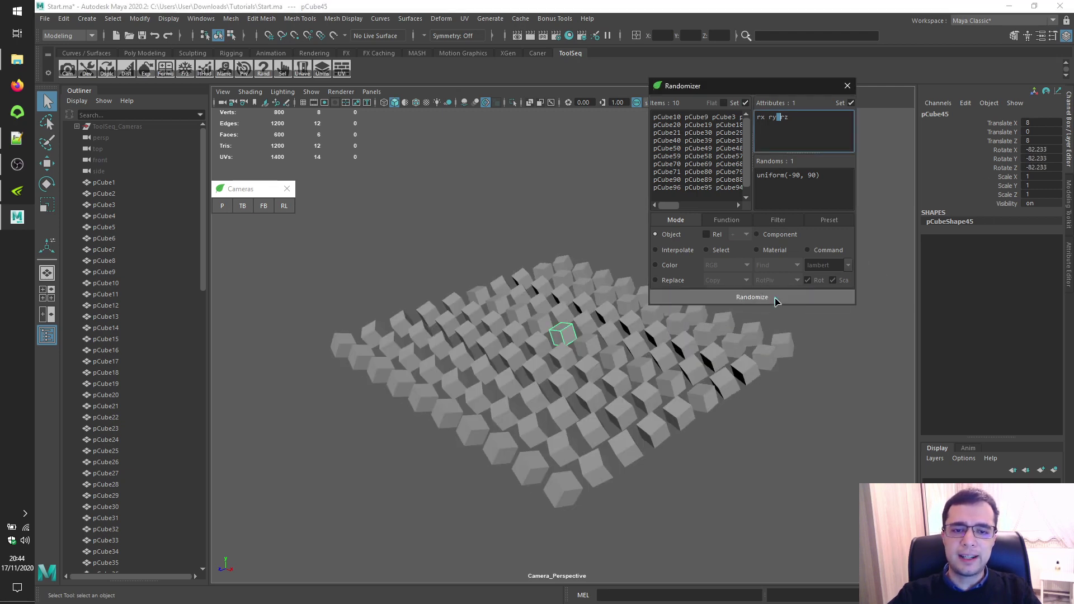
pyautogui.click(774, 297)
pyautogui.click(775, 298)
pyautogui.click(775, 298)
pyautogui.click(775, 298)
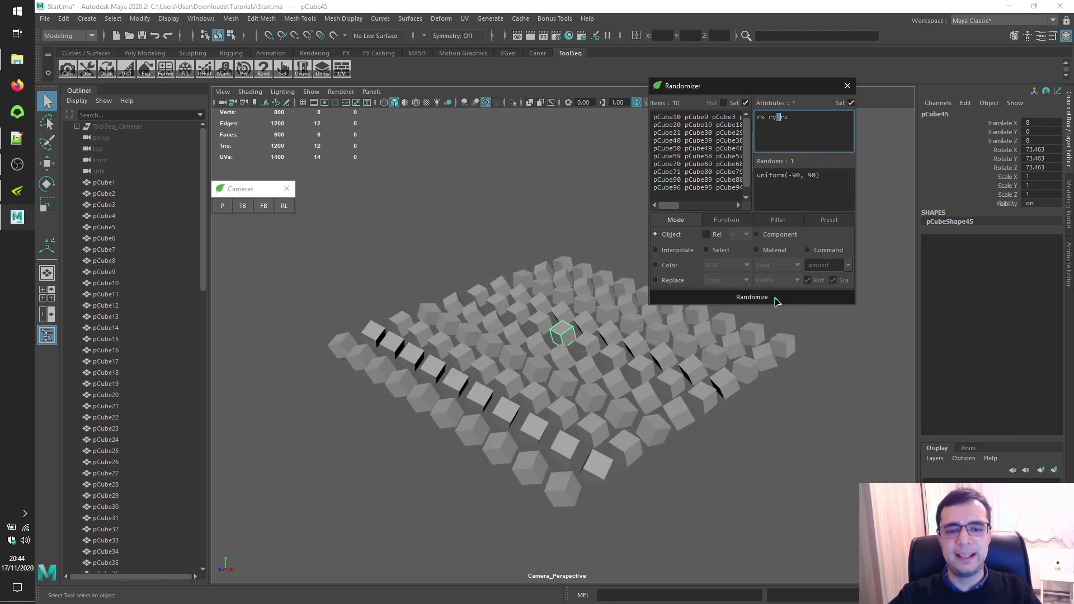
pyautogui.click(775, 298)
pyautogui.click(775, 298)
pyautogui.click(775, 298)
pyautogui.click(774, 298)
pyautogui.click(775, 297)
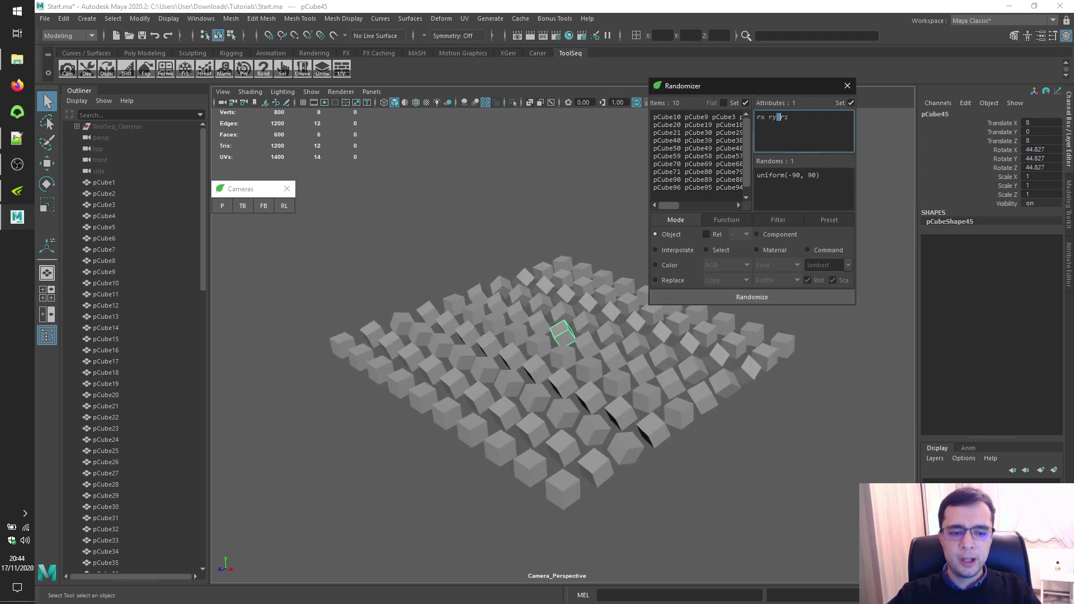
pyautogui.hotkey('alt', 'Tab')
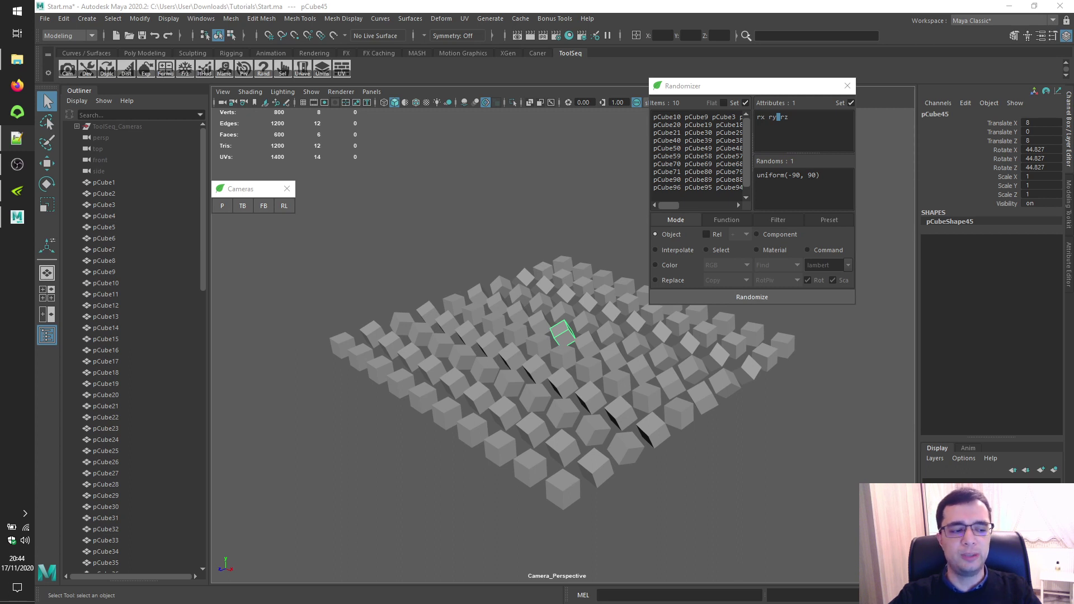
# Disable the Set option for both the items and the attributes, and randomize the rotations repeatedly with the existing sets
pyautogui.click(745, 103)
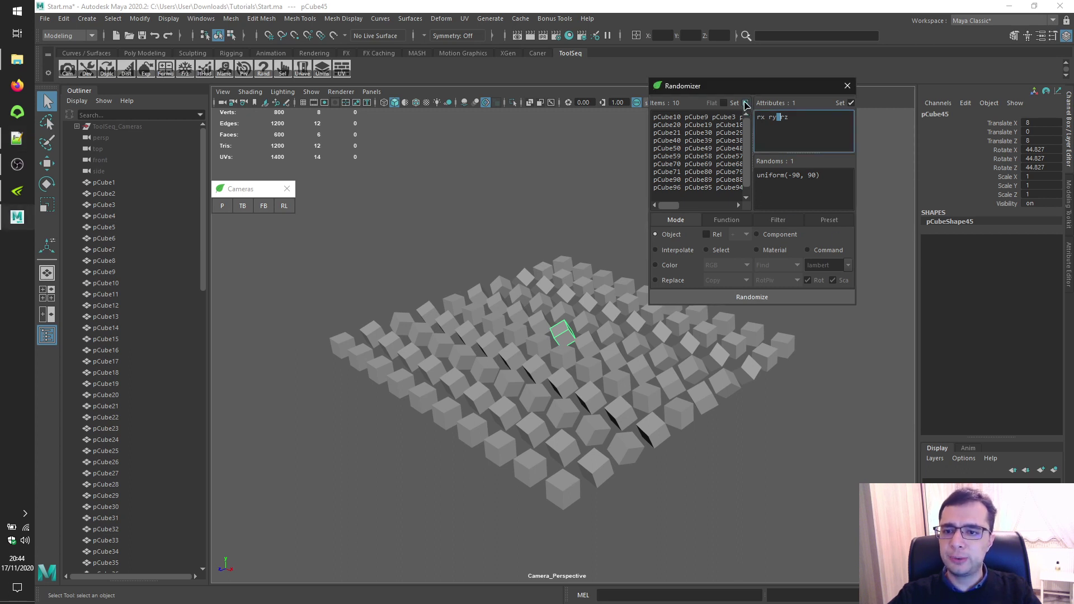
pyautogui.click(851, 103)
pyautogui.click(783, 297)
pyautogui.click(783, 297)
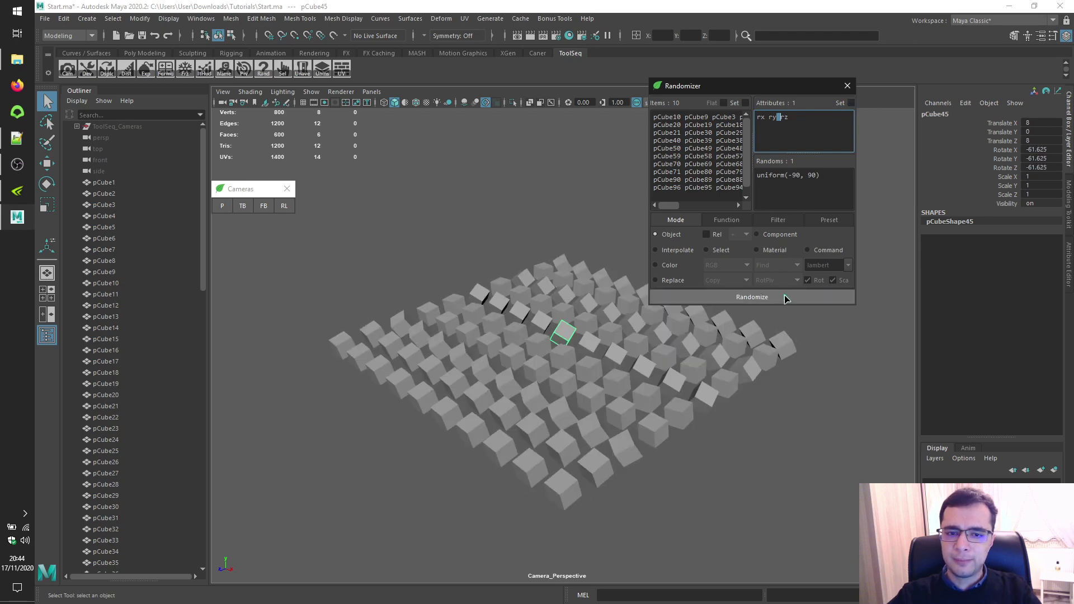
pyautogui.click(783, 297)
pyautogui.click(786, 299)
pyautogui.click(785, 299)
pyautogui.click(786, 299)
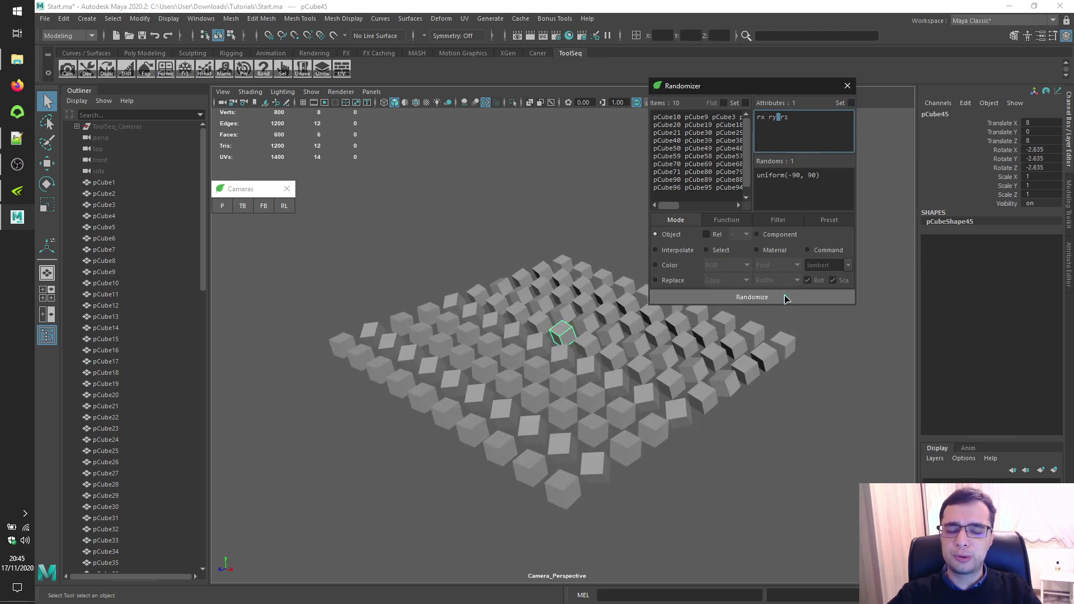
pyautogui.click(785, 299)
pyautogui.click(786, 299)
pyautogui.click(785, 297)
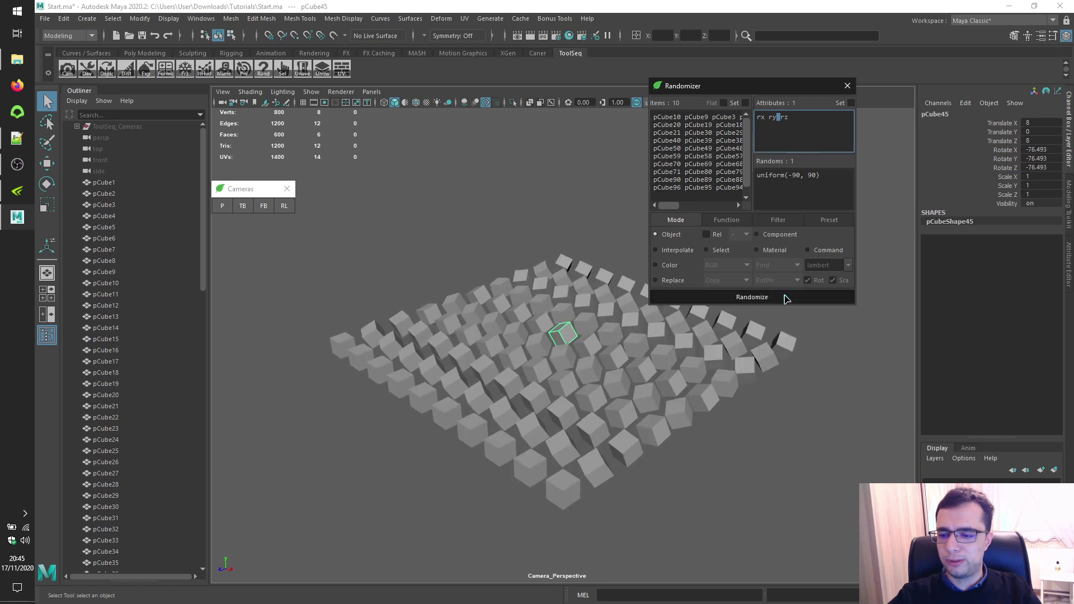
pyautogui.click(784, 297)
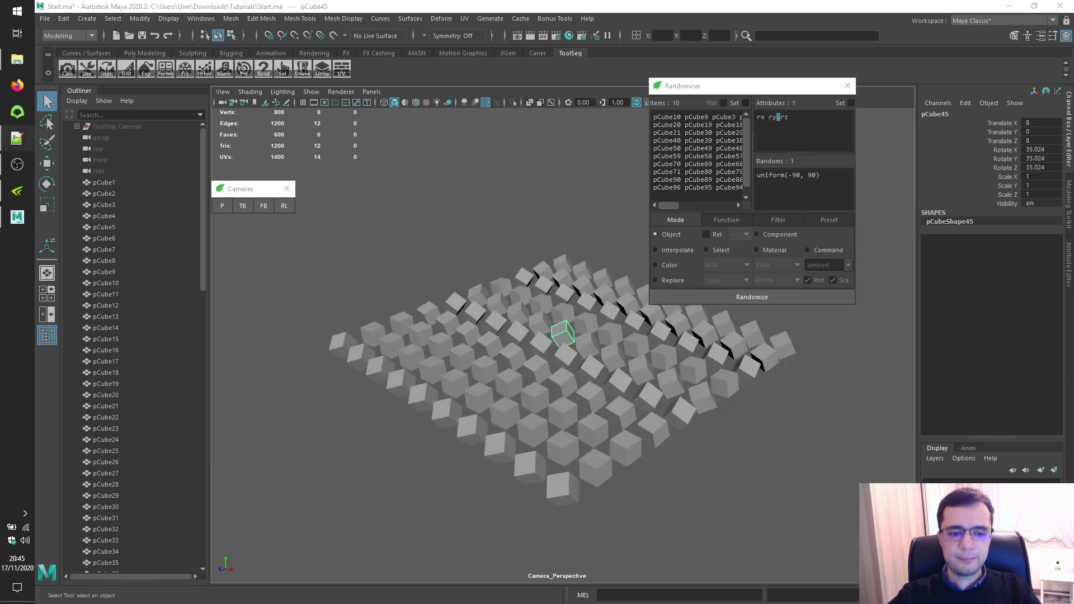
# Move the Randomizer window off the cube grid, enable relative (Rel) randomization for Object mode, and view its operator choices
pyautogui.moveTo(736, 86); pyautogui.dragTo(793, 81)
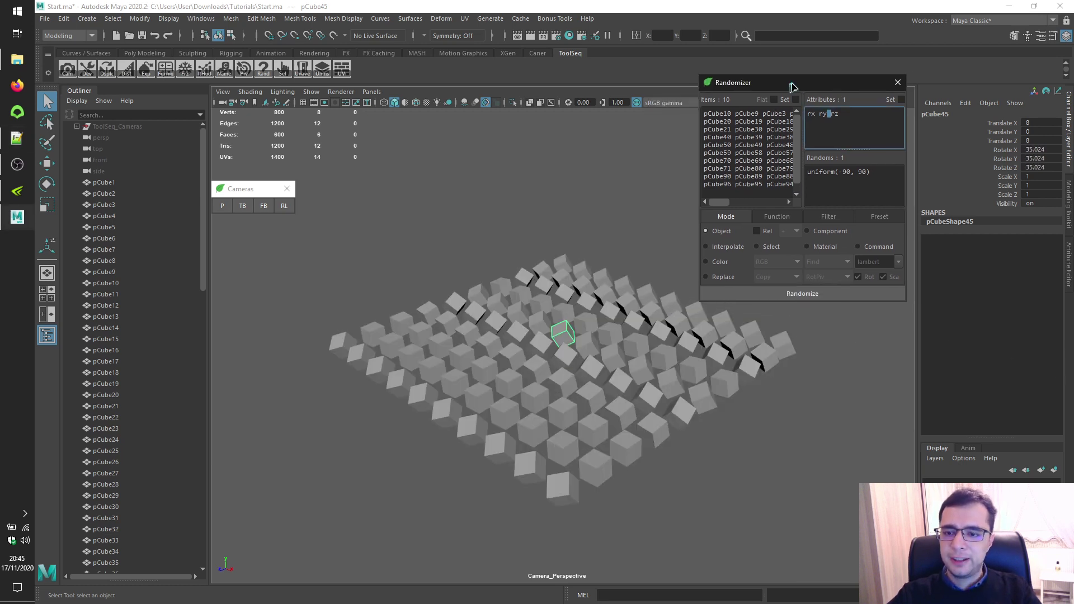
pyautogui.click(765, 231)
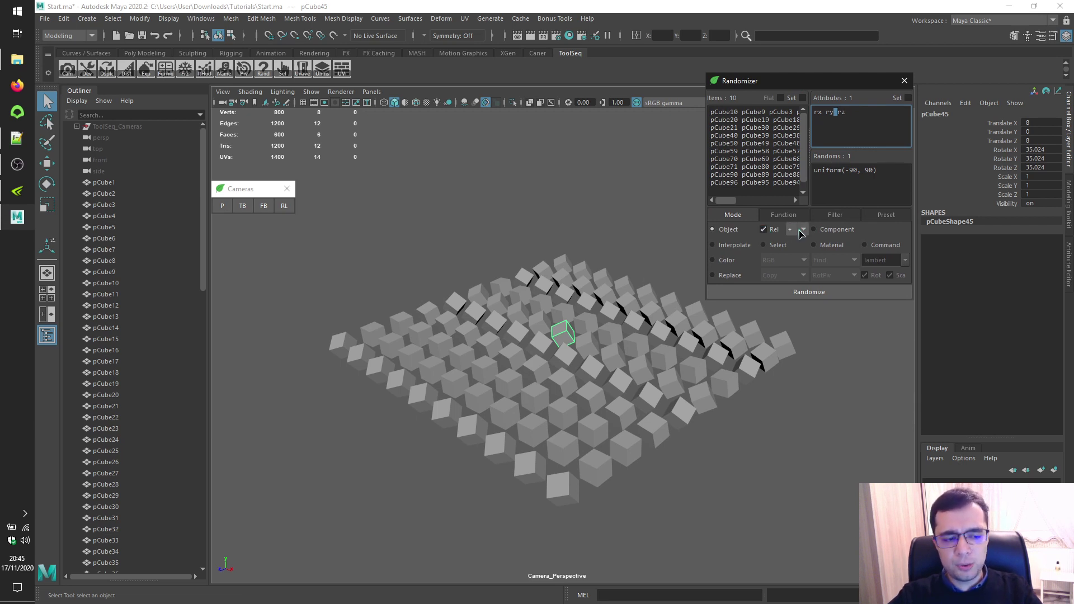
pyautogui.click(801, 230)
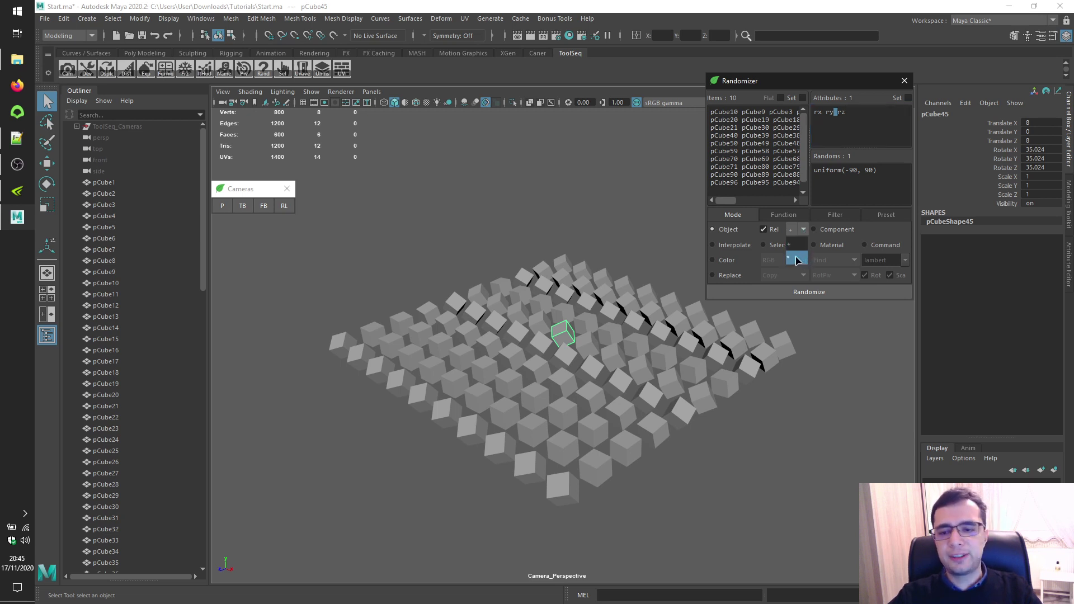
# Select all cubes in the grid and set their Rotate X, Y and Z to 0
pyautogui.click(1055, 156)
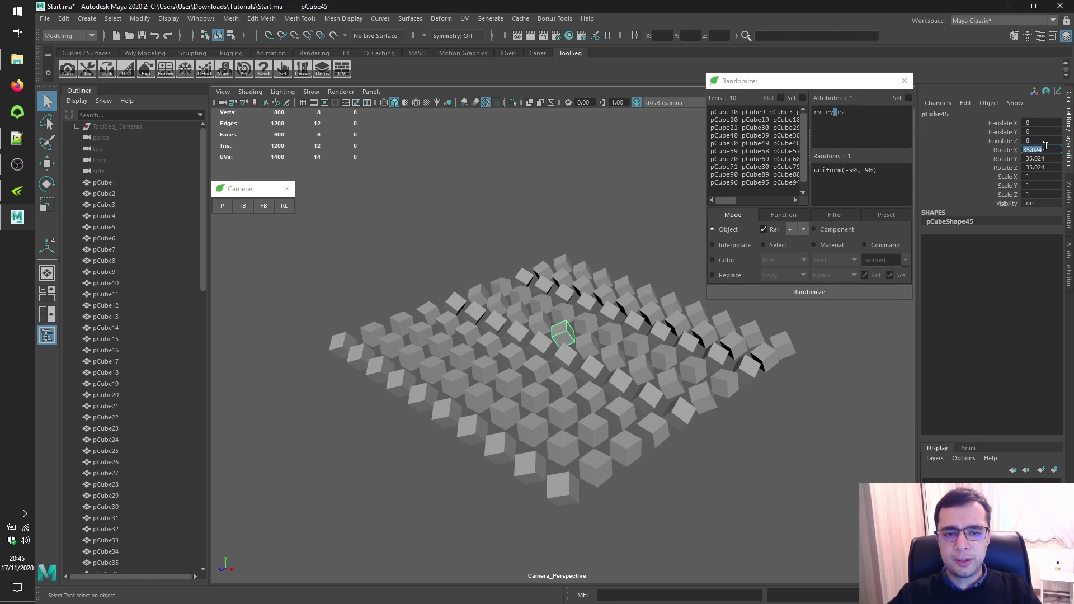
pyautogui.click(383, 251)
pyautogui.moveTo(332, 224); pyautogui.dragTo(860, 557)
pyautogui.moveTo(1040, 149); pyautogui.dragTo(1052, 168)
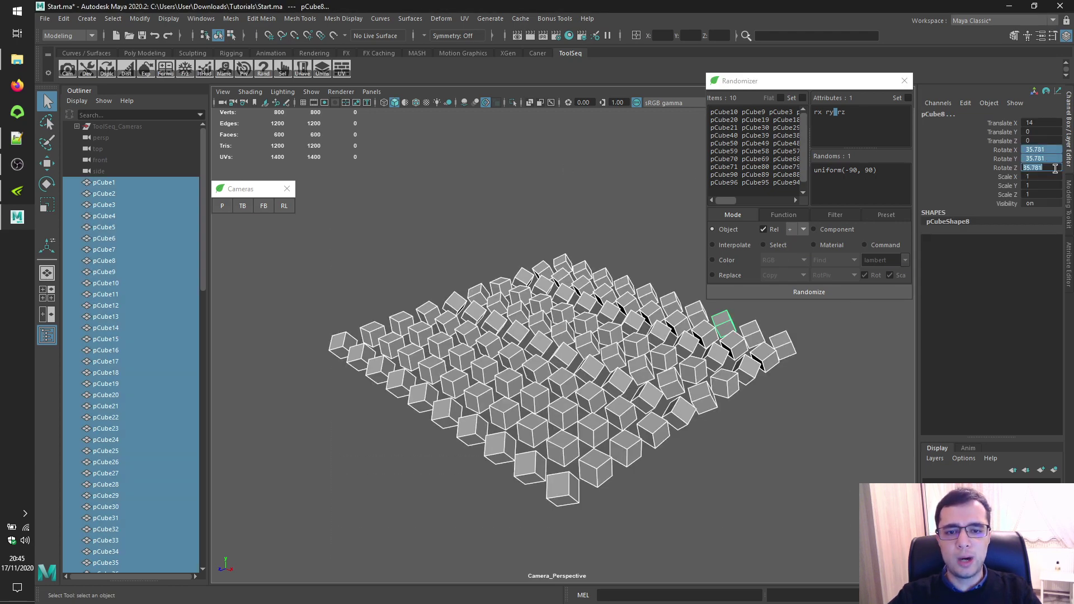
pyautogui.write('0')
pyautogui.press('Return')
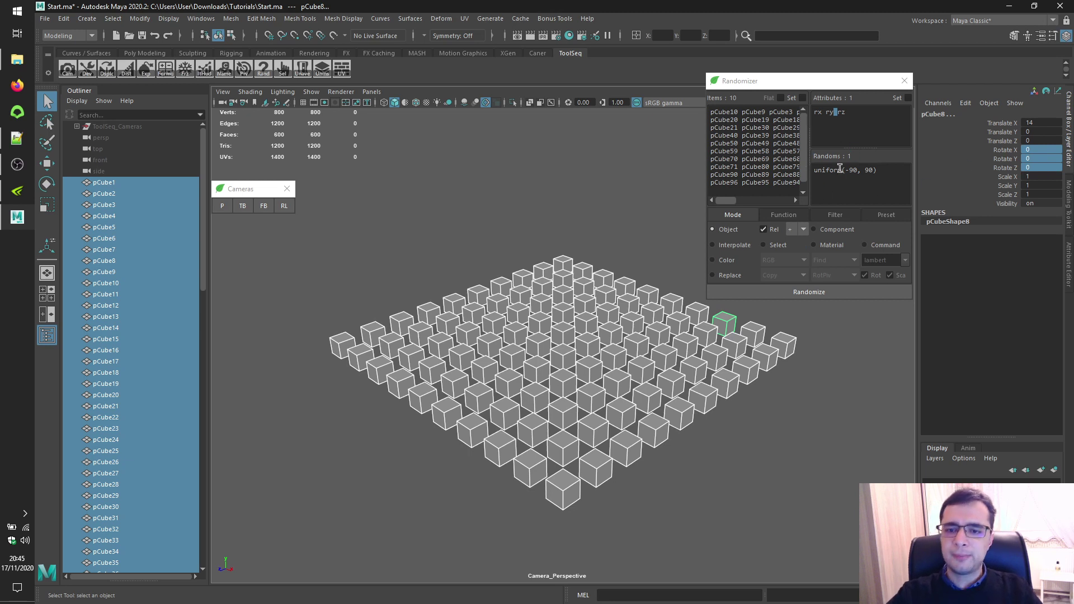
# Change the random function in the Randomizer to uniform(2, 2)
pyautogui.moveTo(845, 170); pyautogui.dragTo(858, 168)
pyautogui.write('2')
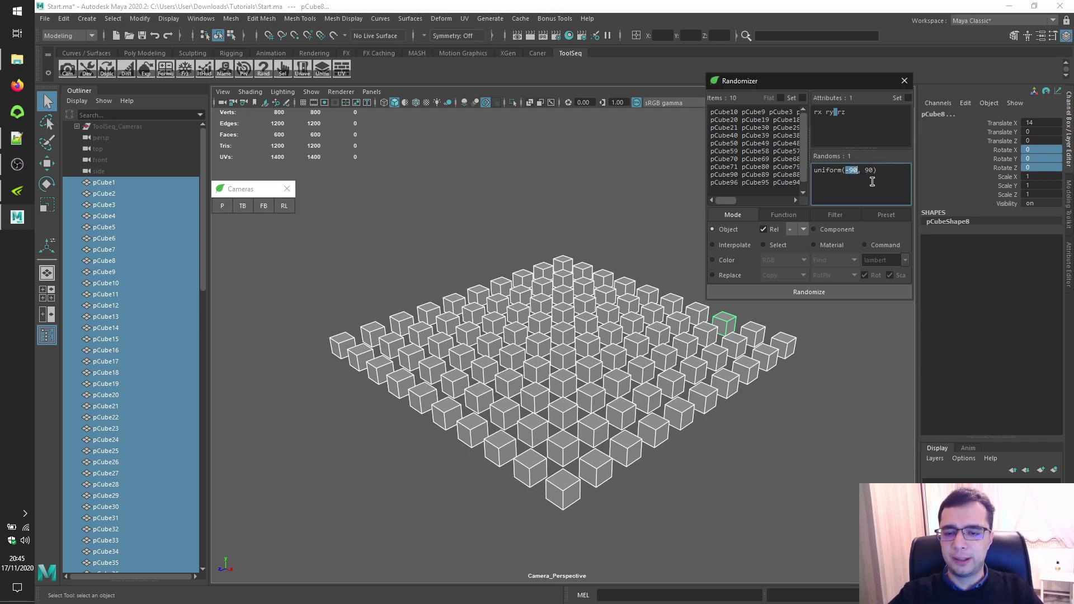
pyautogui.doubleClick(861, 170)
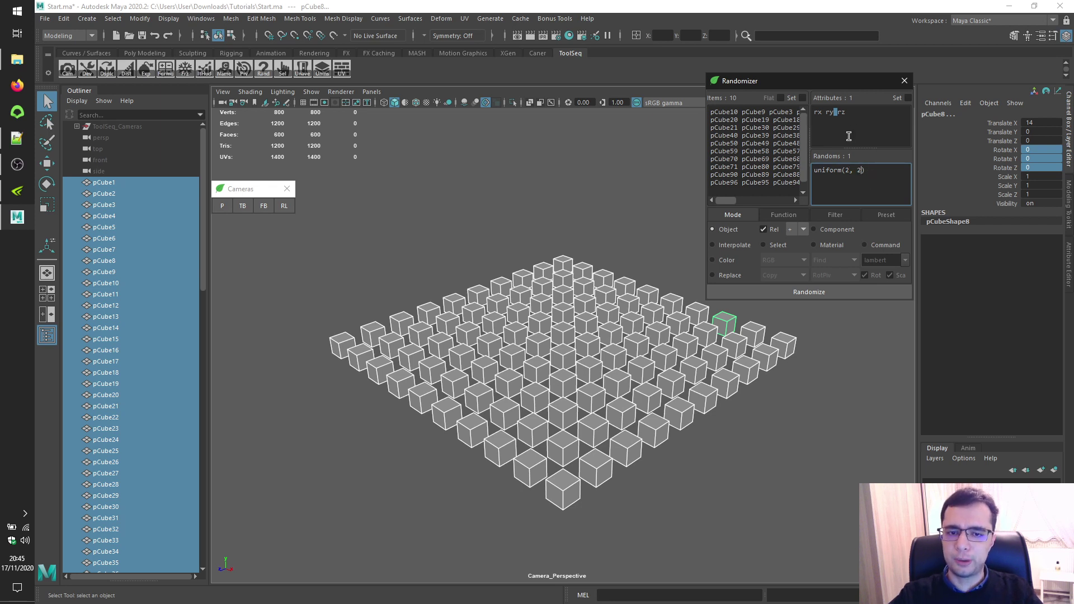
# Run the relative randomization repeatedly with the + operator, adding 2 to every cube's Rotate X, Y and Z each time
pyautogui.click(820, 293)
pyautogui.click(832, 297)
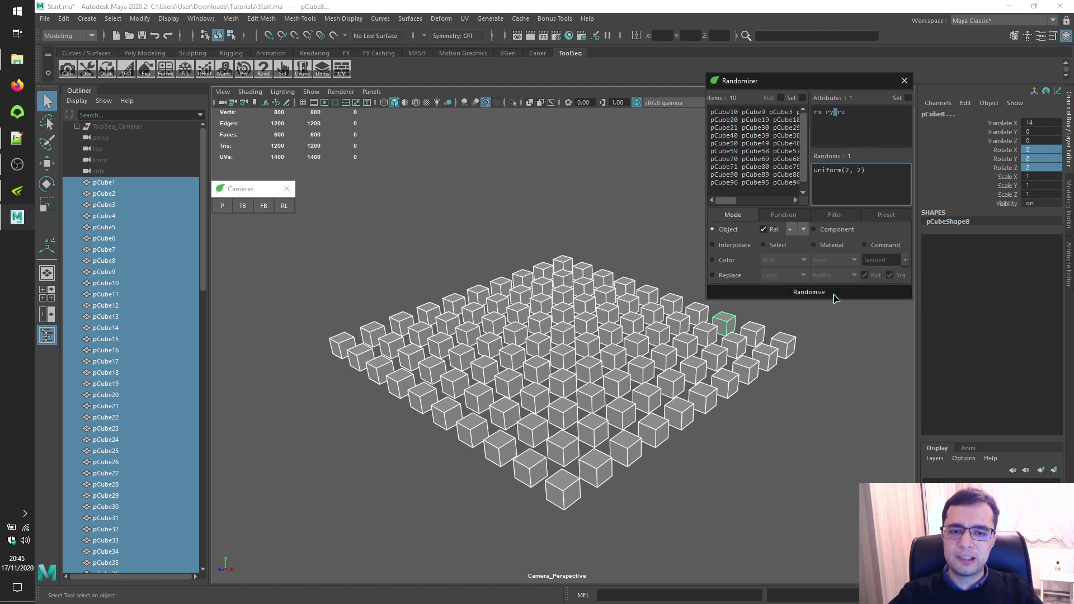
pyautogui.click(833, 297)
pyautogui.click(833, 297)
pyautogui.click(834, 297)
pyautogui.click(834, 299)
pyautogui.click(833, 298)
pyautogui.click(833, 298)
pyautogui.click(834, 298)
pyautogui.click(833, 298)
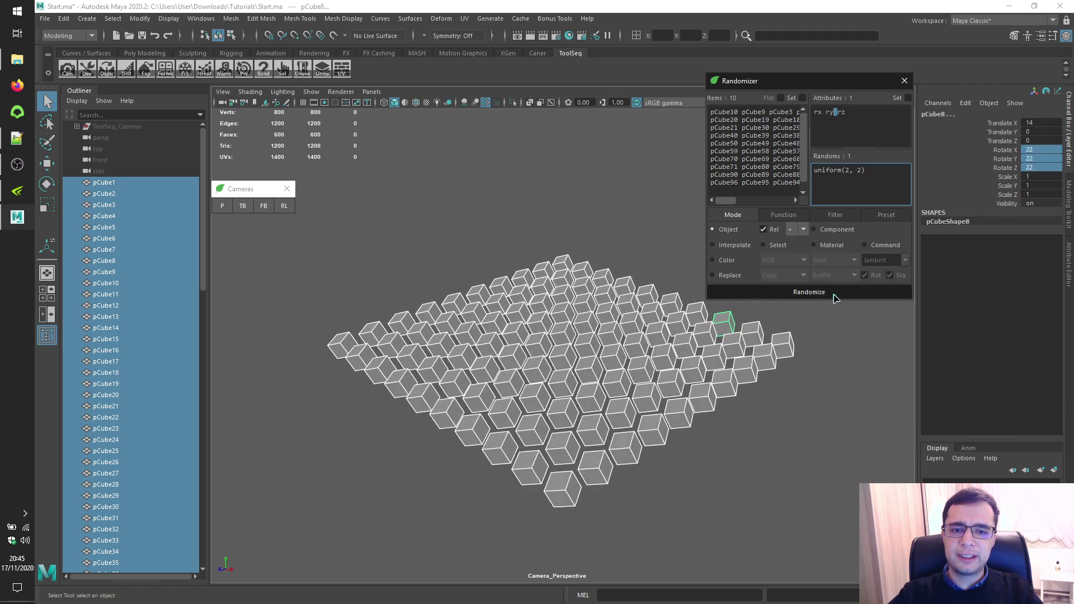
pyautogui.click(834, 298)
pyautogui.click(834, 299)
pyautogui.click(833, 298)
pyautogui.click(834, 298)
pyautogui.click(834, 298)
pyautogui.click(834, 298)
pyautogui.click(833, 299)
pyautogui.click(834, 298)
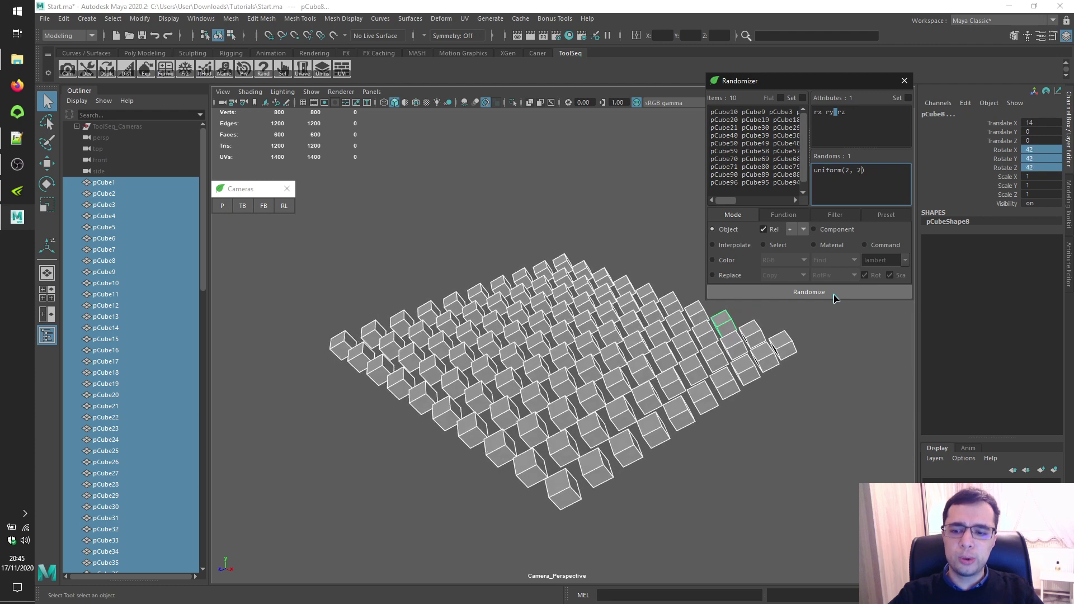
pyautogui.click(834, 298)
pyautogui.click(833, 298)
pyautogui.click(834, 298)
pyautogui.click(834, 299)
pyautogui.click(833, 298)
pyautogui.click(834, 299)
pyautogui.click(834, 298)
pyautogui.click(834, 298)
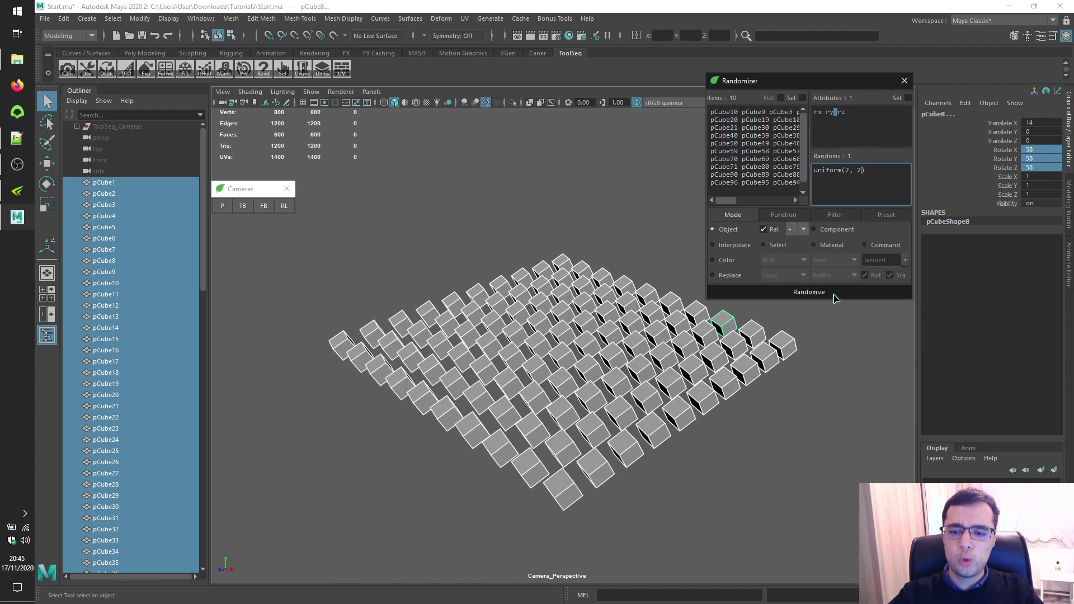
pyautogui.click(833, 298)
pyautogui.click(834, 298)
pyautogui.click(833, 298)
pyautogui.click(833, 298)
pyautogui.click(833, 298)
pyautogui.click(834, 298)
pyautogui.click(834, 298)
pyautogui.click(833, 299)
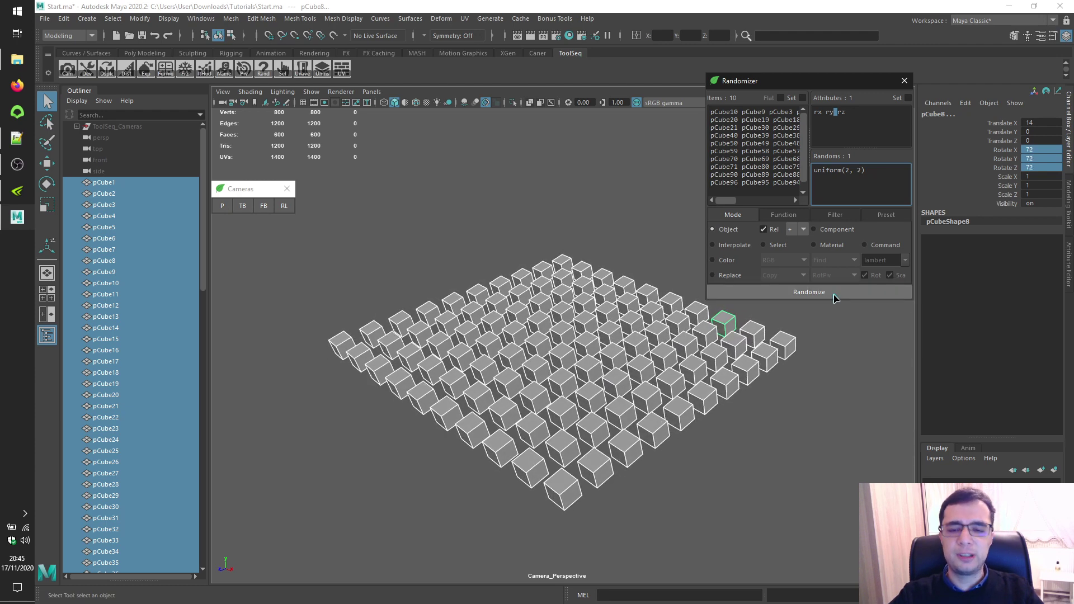
pyautogui.click(833, 298)
pyautogui.click(834, 298)
pyautogui.click(833, 298)
pyautogui.click(833, 298)
pyautogui.click(833, 299)
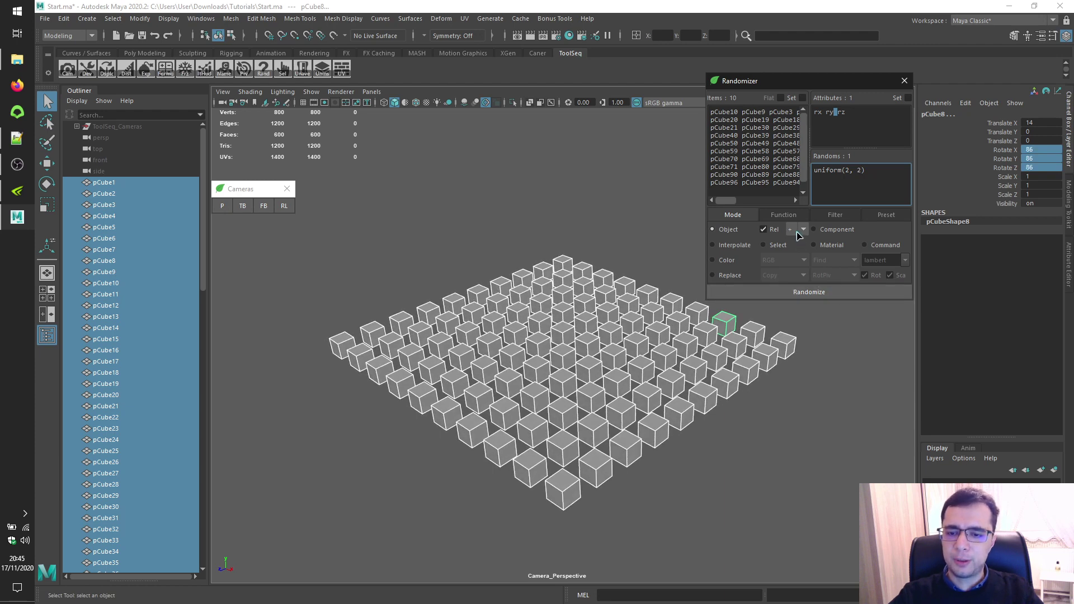
# Switch the relative operator to * and set Rotate X, Y and Z of all cubes to 1
pyautogui.click(801, 229)
pyautogui.click(798, 258)
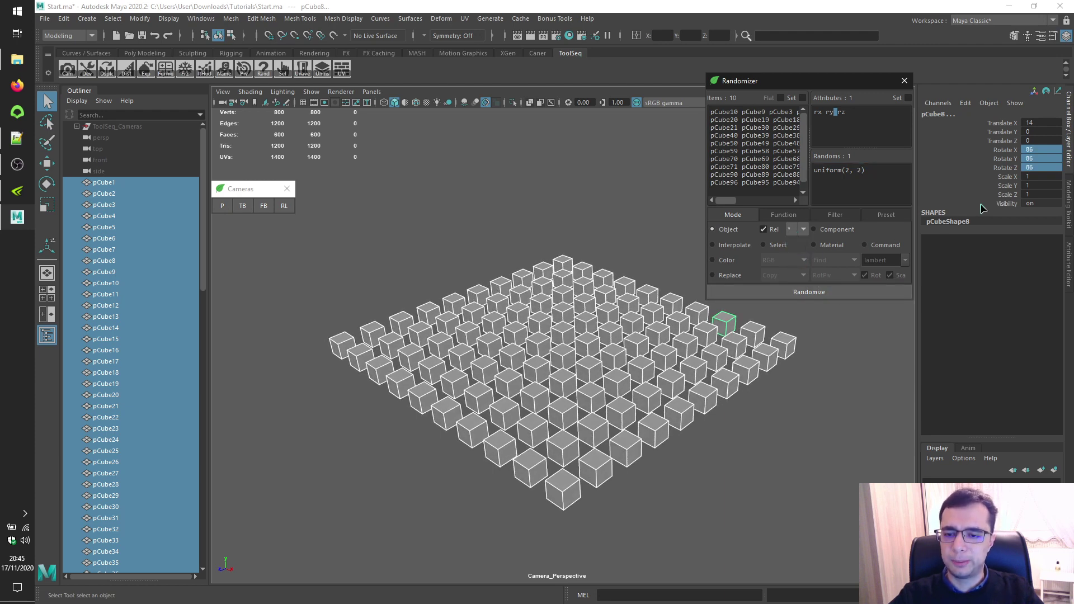
pyautogui.click(1036, 151)
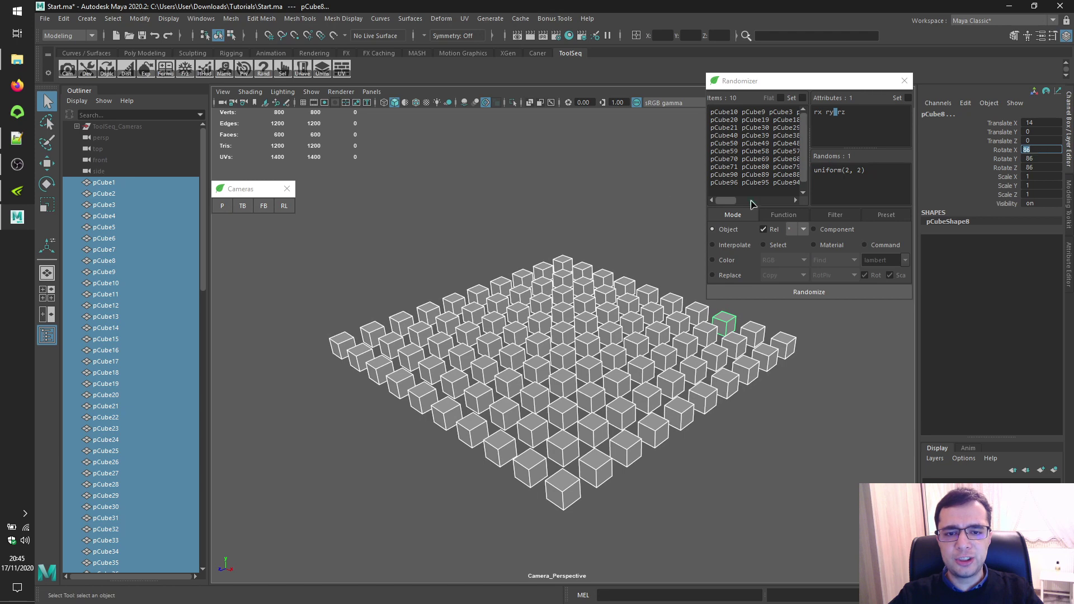
pyautogui.click(342, 220)
pyautogui.moveTo(350, 221); pyautogui.dragTo(857, 586)
pyautogui.moveTo(1039, 148); pyautogui.dragTo(1052, 167)
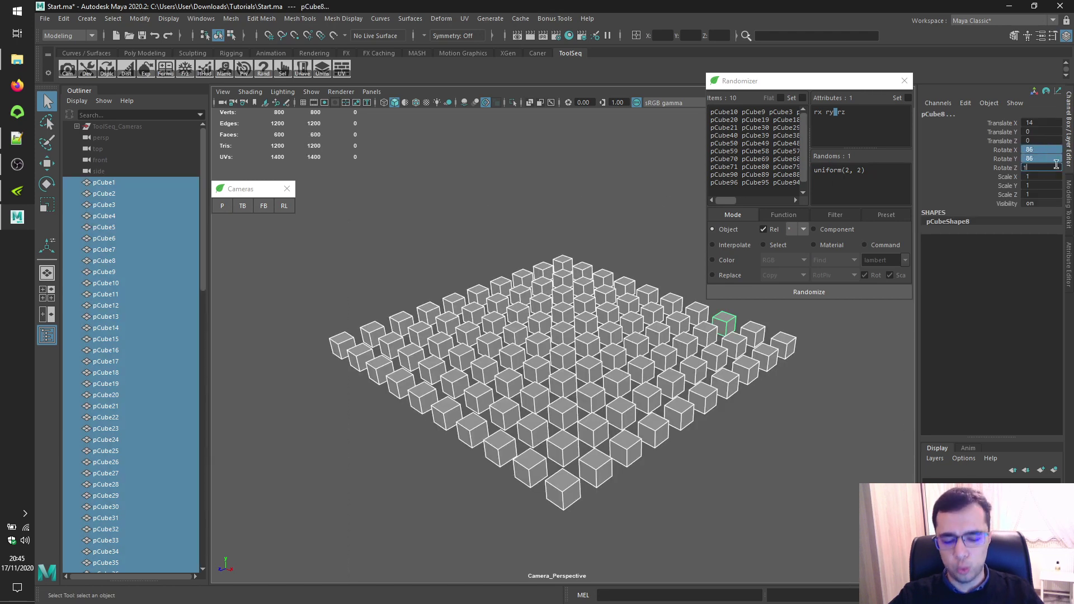
pyautogui.write('1')
pyautogui.press('Return')
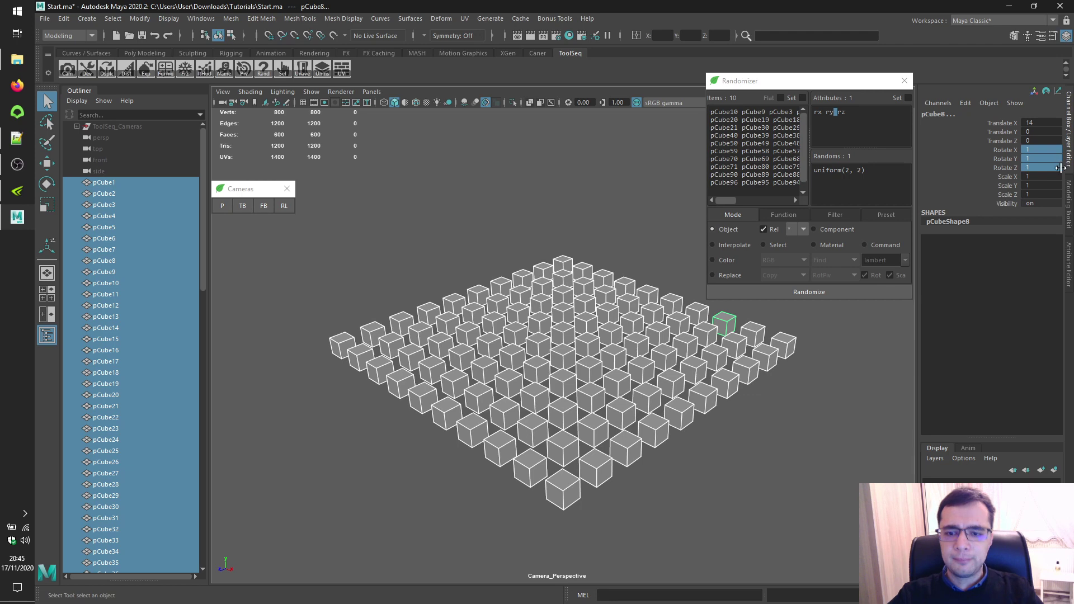
# Run the relative randomization repeatedly with the * operator, multiplying every cube's Rotate X, Y and Z by 2 each time
pyautogui.click(795, 292)
pyautogui.click(794, 289)
pyautogui.click(794, 288)
pyautogui.click(793, 289)
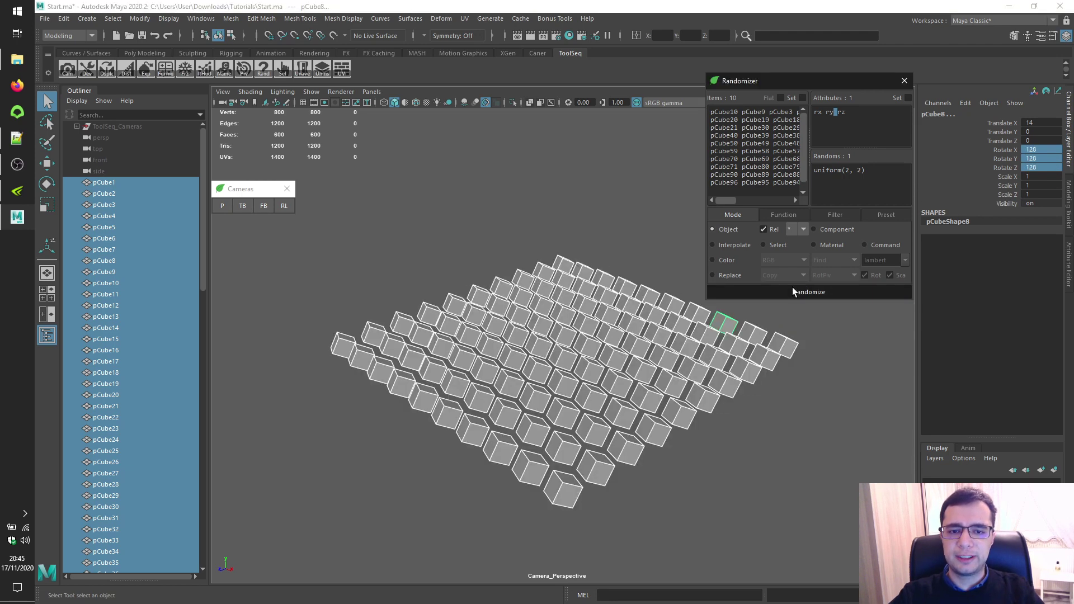
pyautogui.click(793, 289)
pyautogui.click(792, 289)
pyautogui.click(794, 291)
pyautogui.click(794, 291)
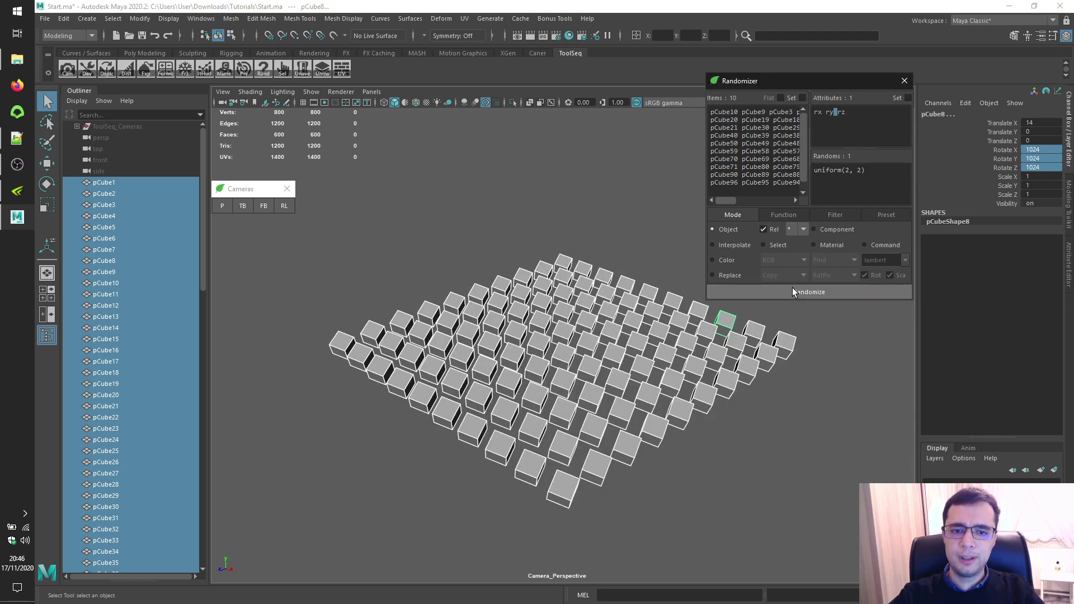
pyautogui.click(795, 292)
pyautogui.click(794, 291)
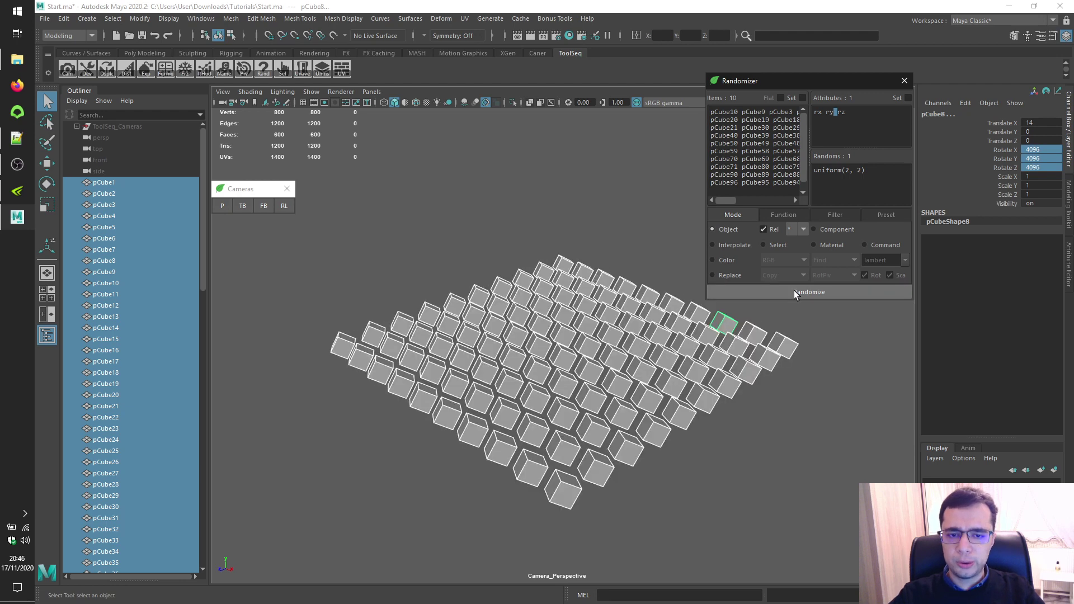
pyautogui.click(794, 292)
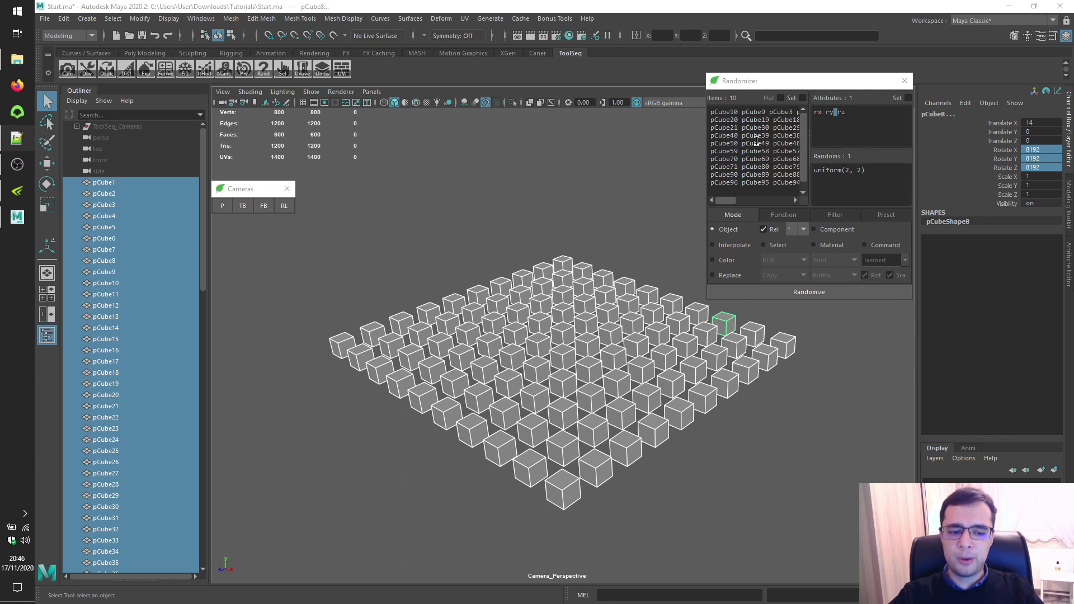
# Select pCube21 to pCube40 in the scene from the third and fourth lines of the Randomizer's item list with Select Selected
pyautogui.rightClick(756, 140)
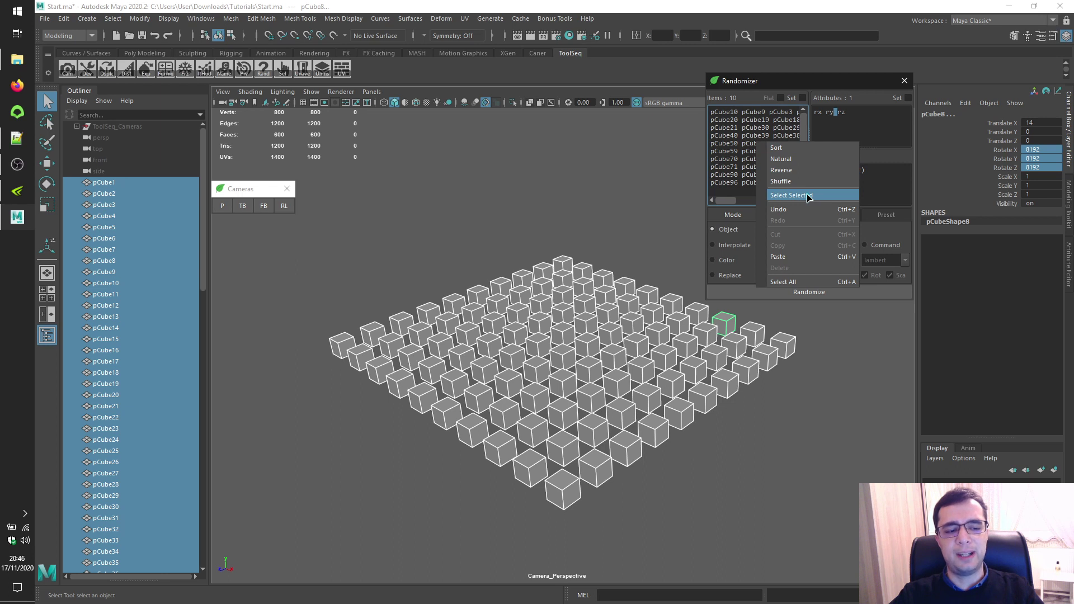
pyautogui.click(731, 121)
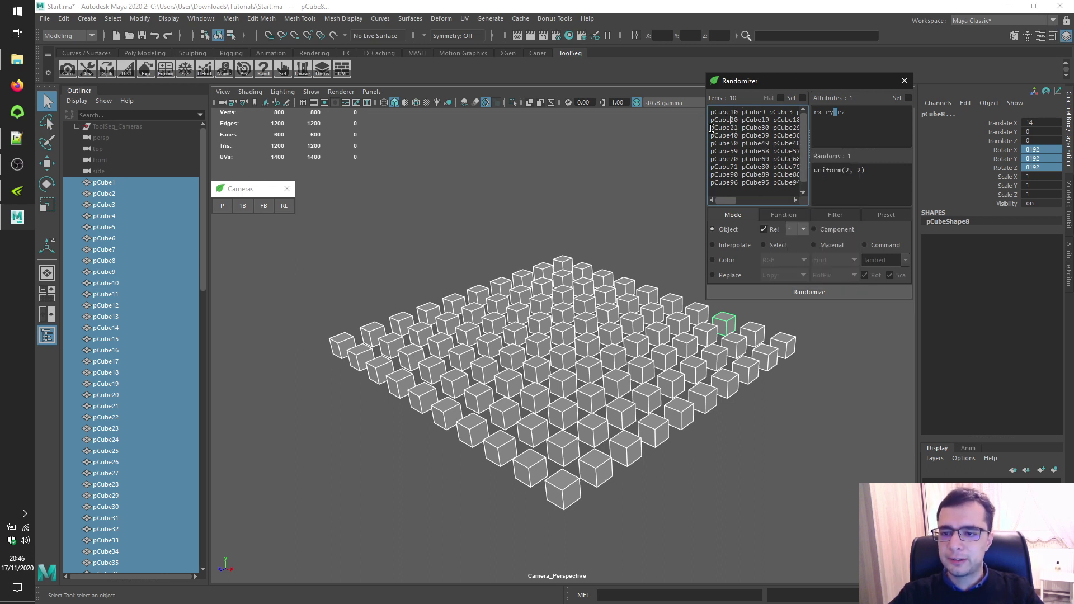
pyautogui.moveTo(712, 128); pyautogui.dragTo(801, 135)
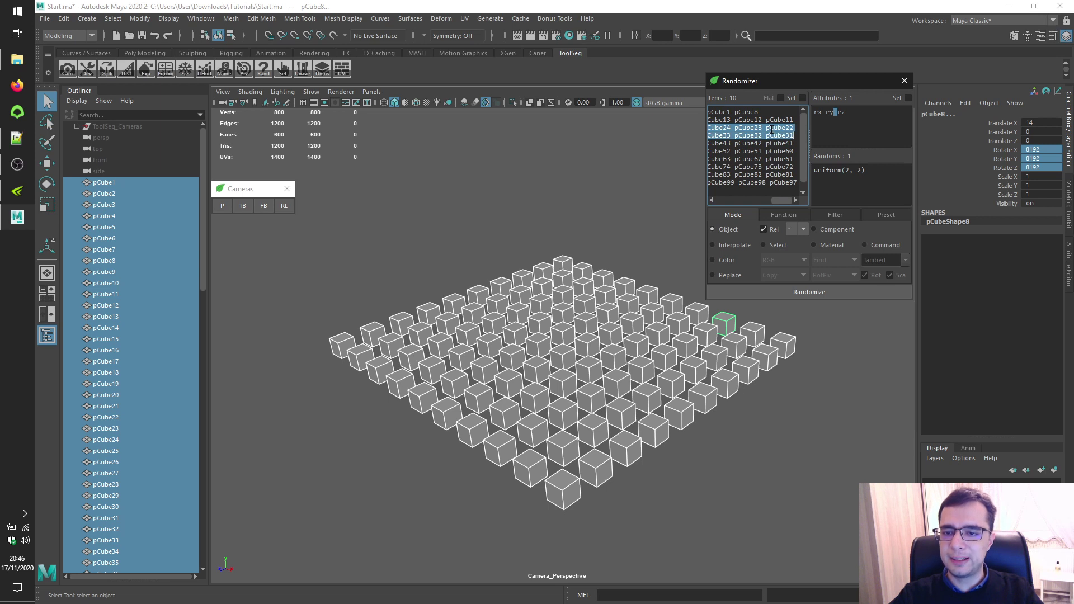
pyautogui.rightClick(782, 131)
pyautogui.click(825, 183)
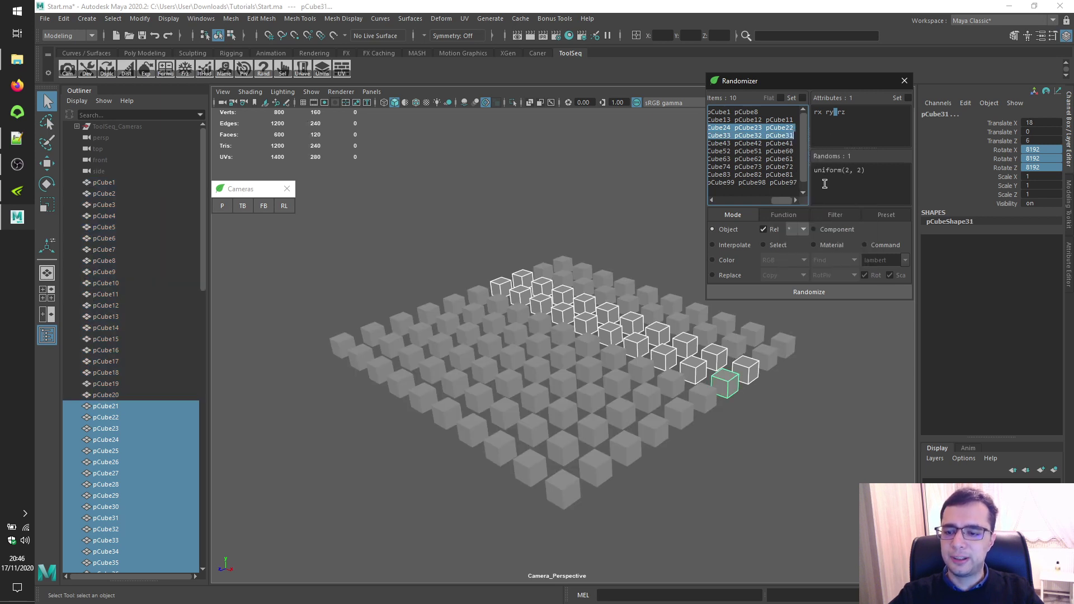
# Select pCube51 to pCube70 in the scene from the sixth and seventh lines of the Randomizer's item list
pyautogui.keyDown('alt'); pyautogui.moveTo(535, 242); pyautogui.dragTo(481, 232); pyautogui.keyUp('alt')
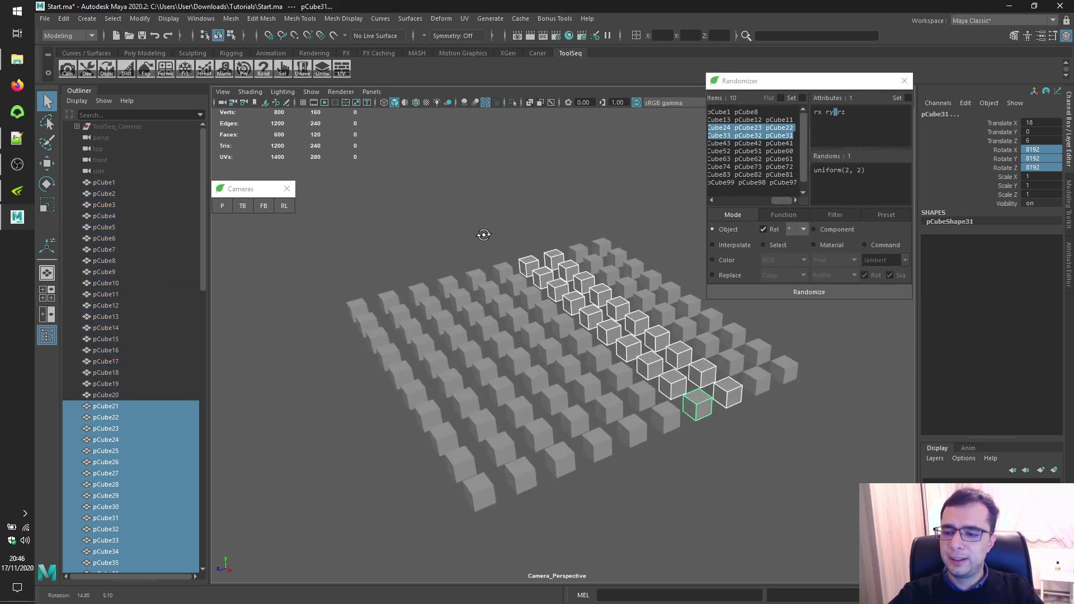
pyautogui.moveTo(799, 158); pyautogui.dragTo(662, 154)
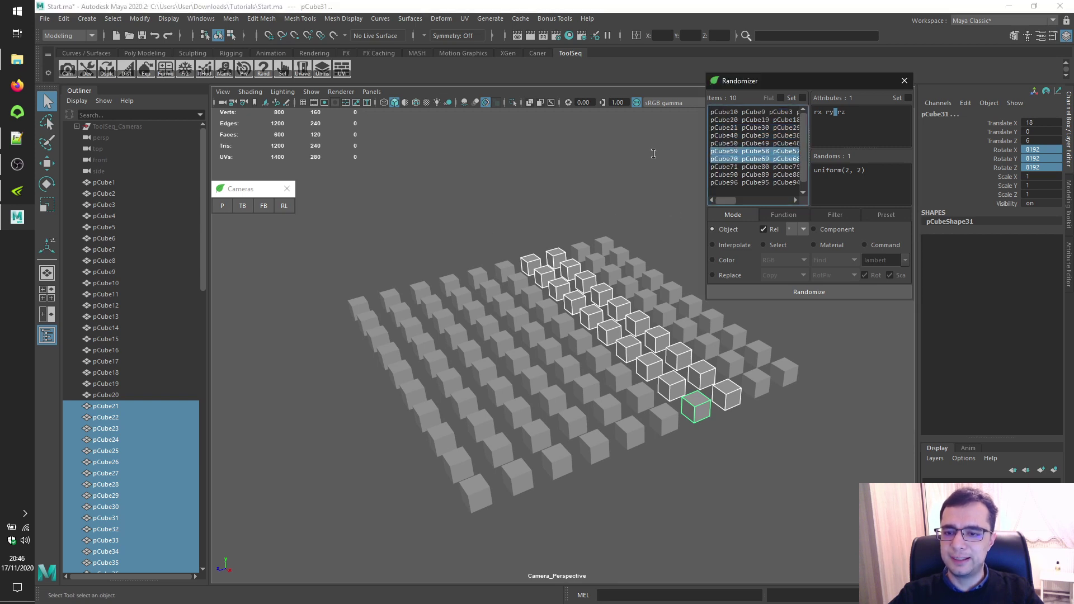
pyautogui.rightClick(734, 157)
pyautogui.click(767, 214)
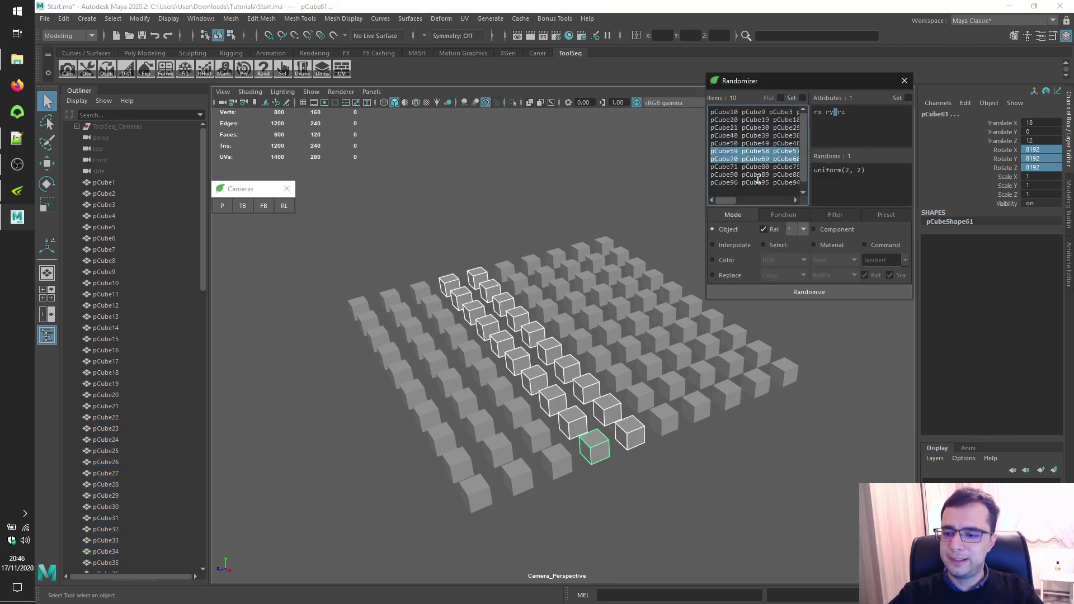
# Select pCube81 to pCube100 in the scene from the last two lines of the Randomizer's item list
pyautogui.moveTo(714, 174); pyautogui.dragTo(727, 182)
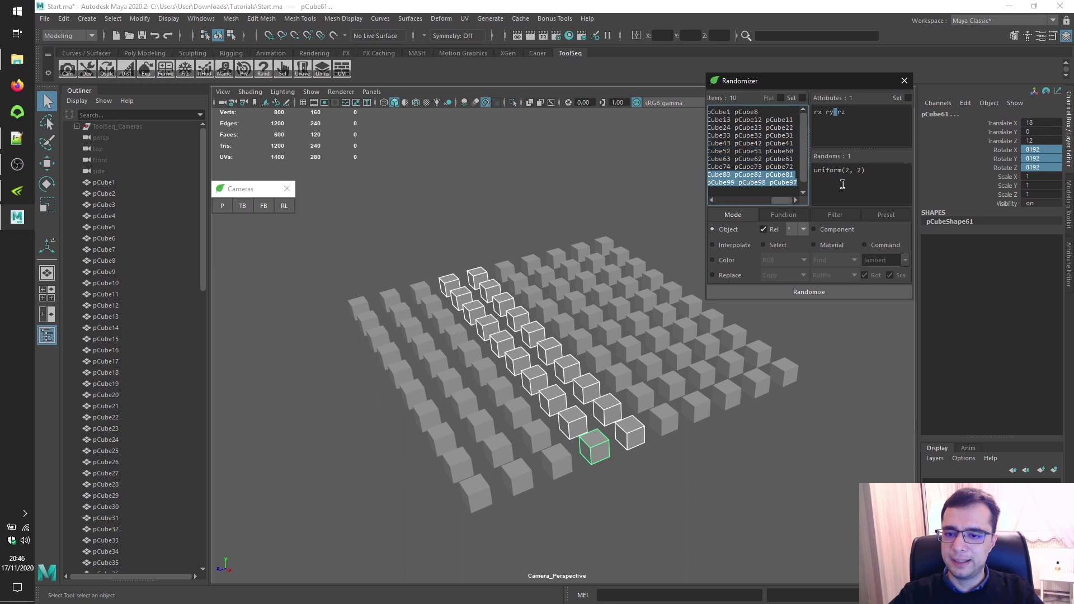
pyautogui.rightClick(768, 178)
pyautogui.click(808, 218)
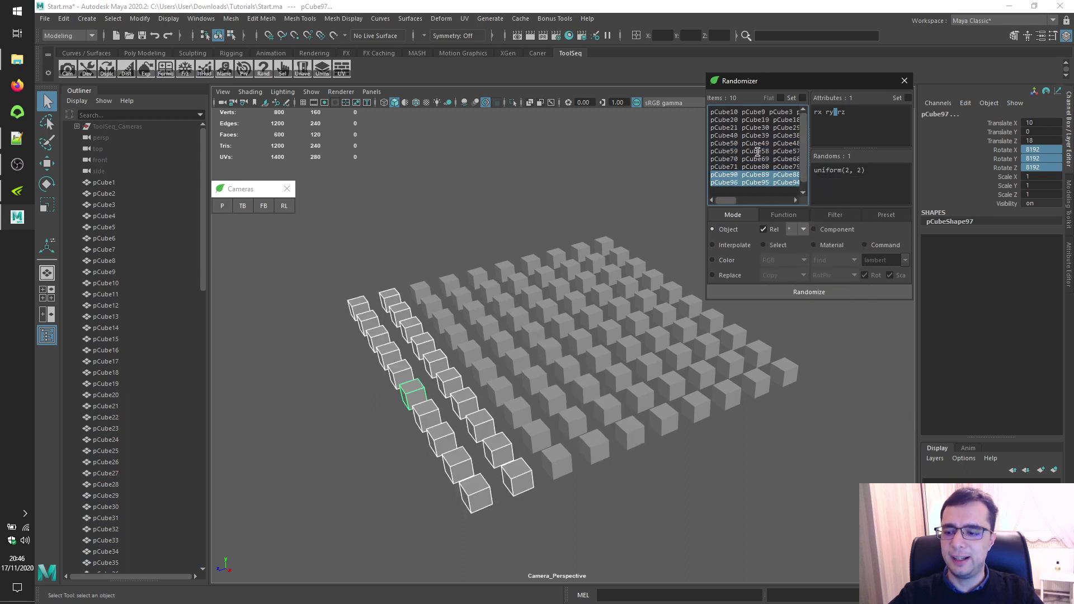
pyautogui.keyDown('alt'); pyautogui.moveTo(572, 179); pyautogui.dragTo(532, 172, button='middle'); pyautogui.keyUp('alt')
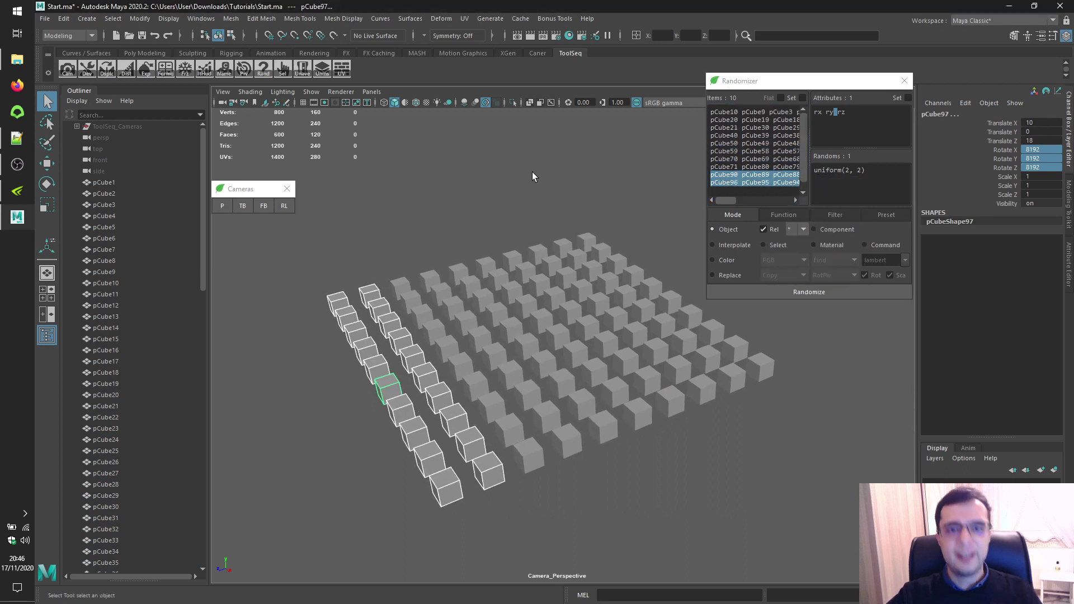